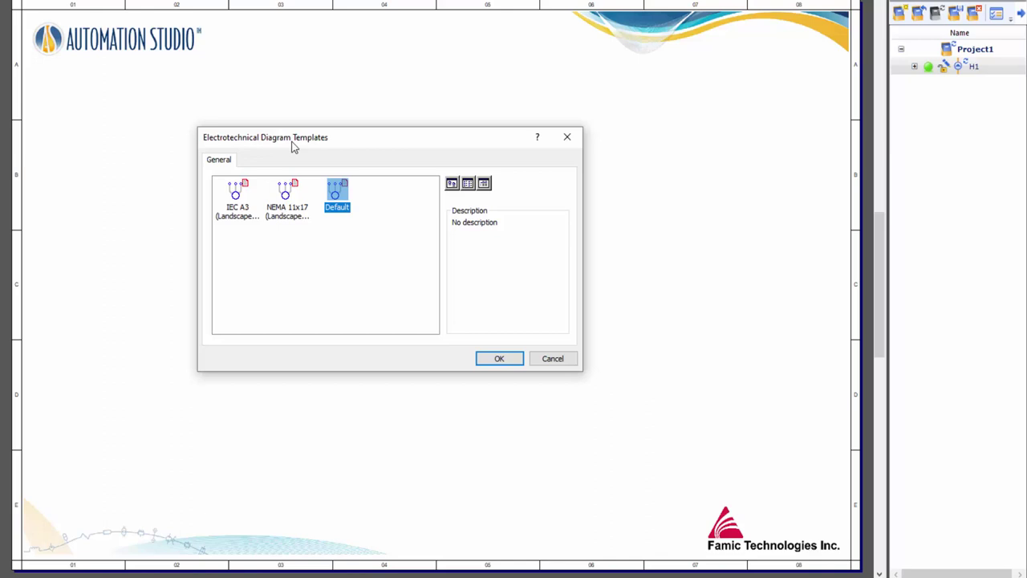
Create a new electrotechnical diagram in the project from the Default template
click(238, 218)
click(286, 215)
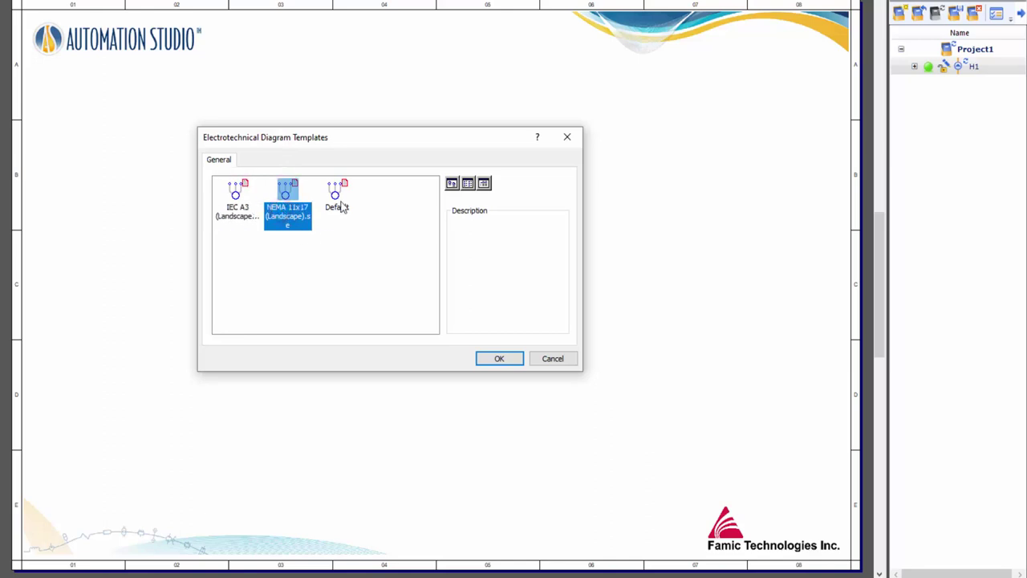
click(342, 206)
click(504, 362)
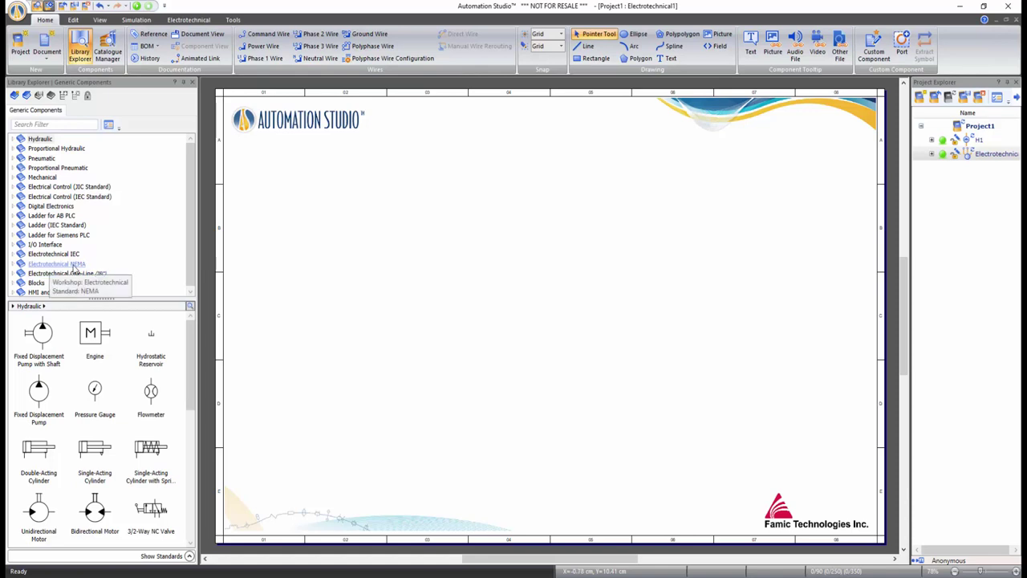
Place an AC Source from the Electrotechnical NEMA library near the middle of the diagram
click(73, 265)
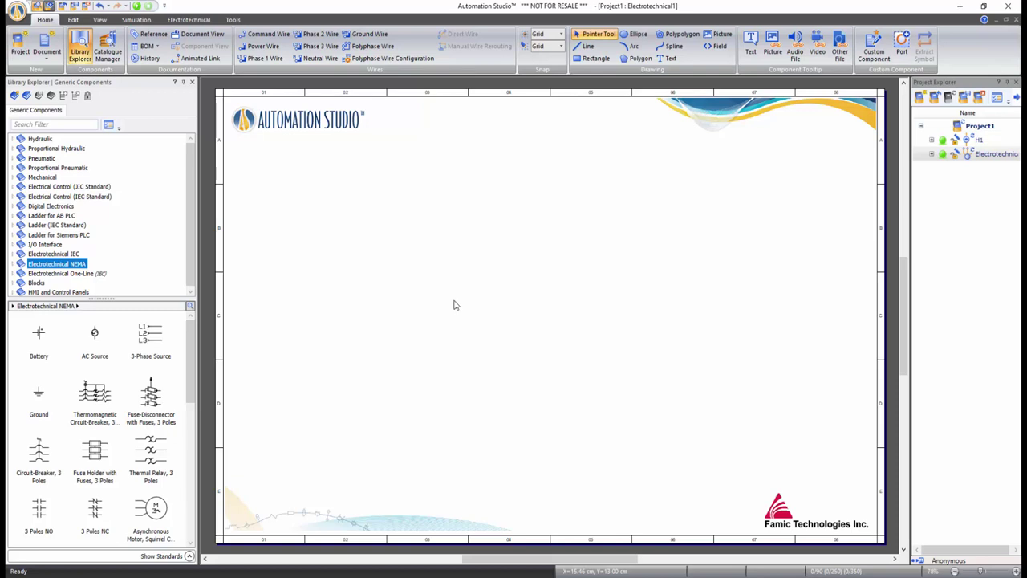
click(94, 337)
drag(95, 337, 409, 315)
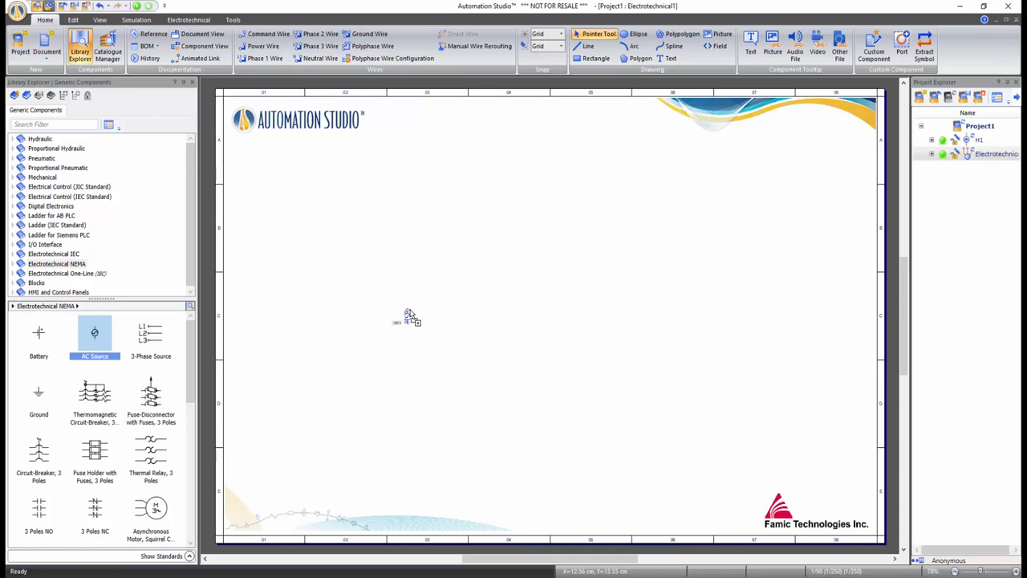
Place a resistor above and to the right of the AC source, an inductor level with the source, and a capacitor below the resistor
drag(192, 385, 195, 526)
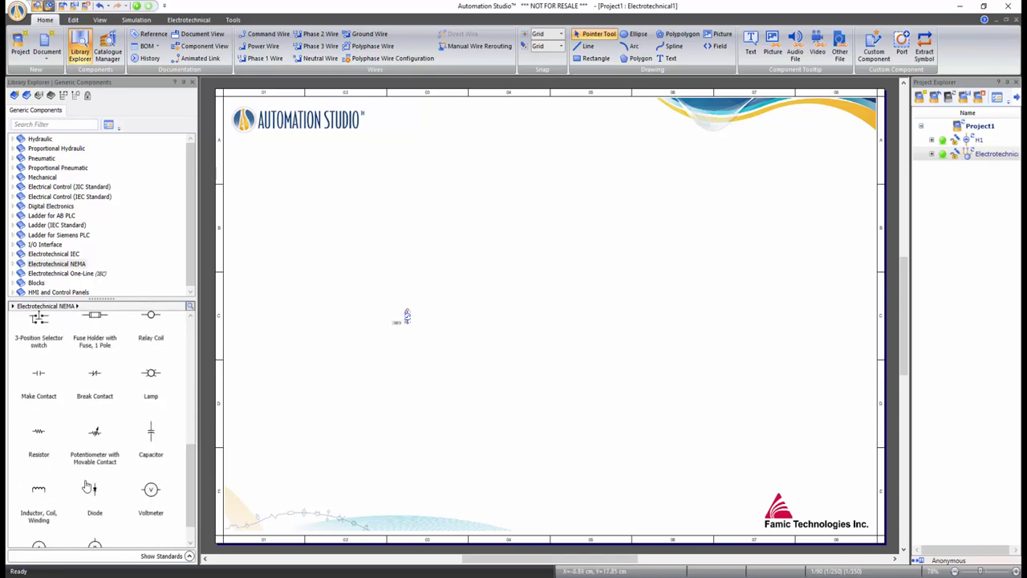
drag(38, 431, 472, 270)
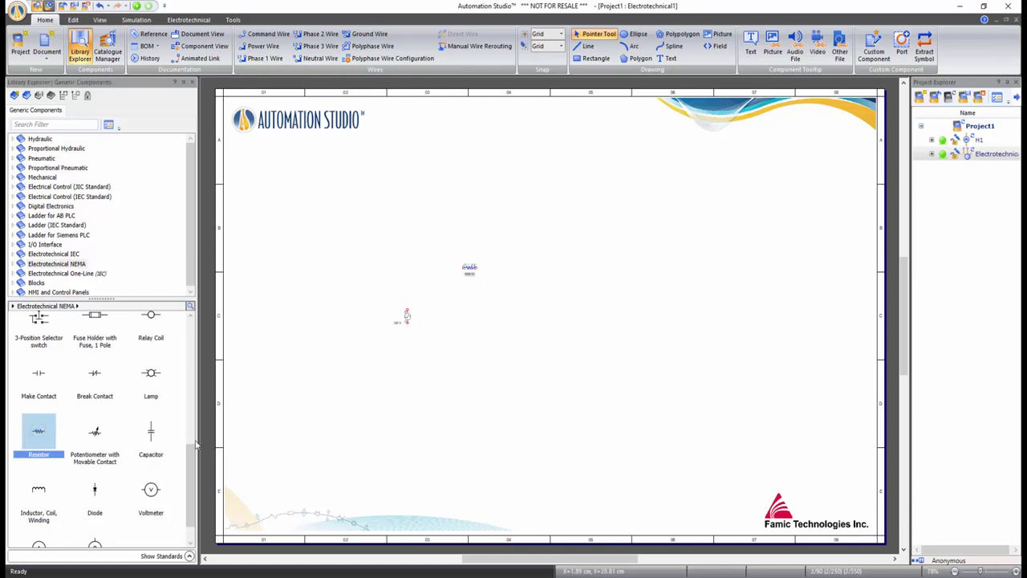
drag(45, 495, 541, 321)
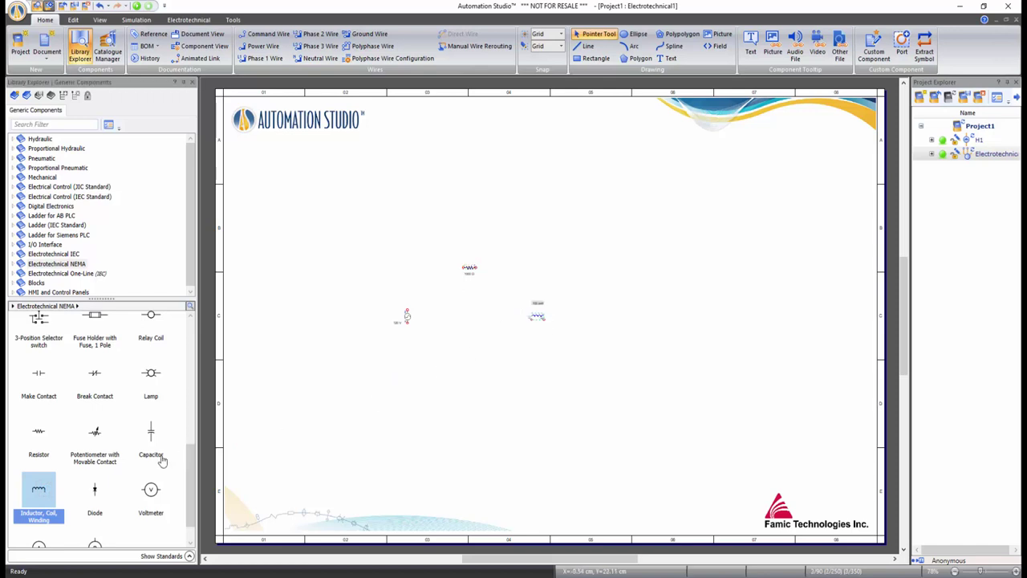
drag(151, 437, 471, 379)
click(512, 395)
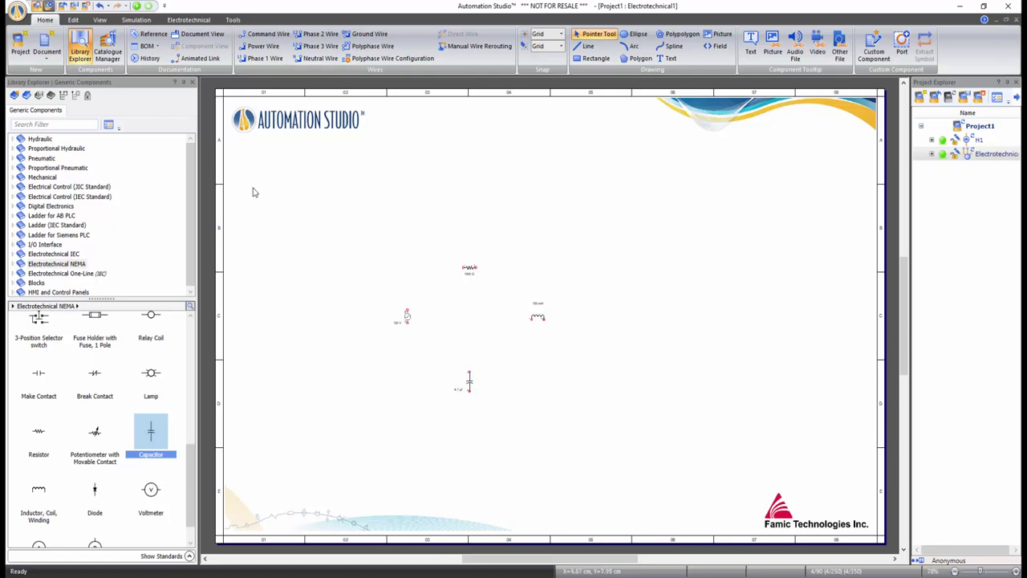
Examine the placed components at different zoom levels, including the whole page and a fit of all components
click(100, 20)
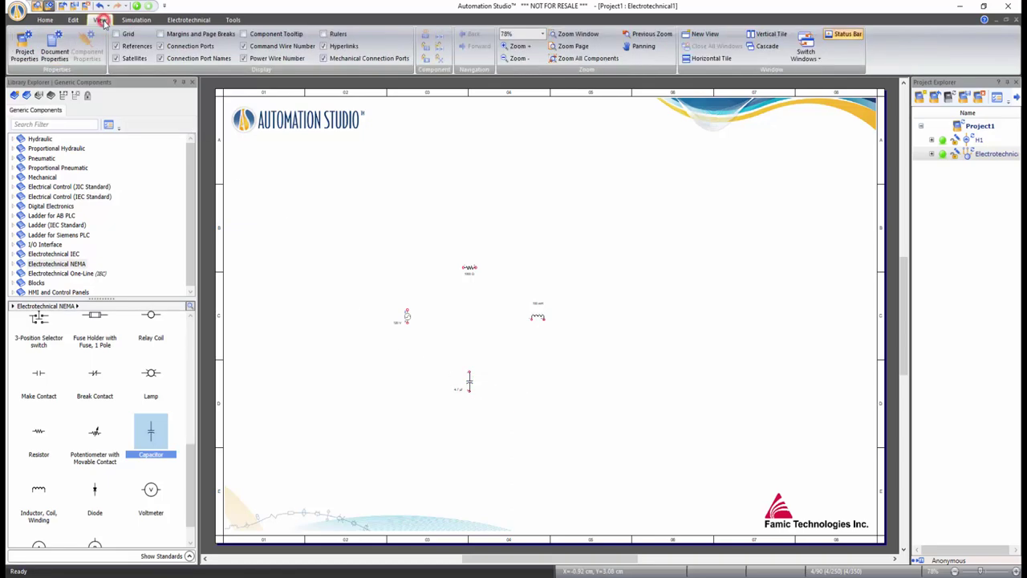
click(518, 48)
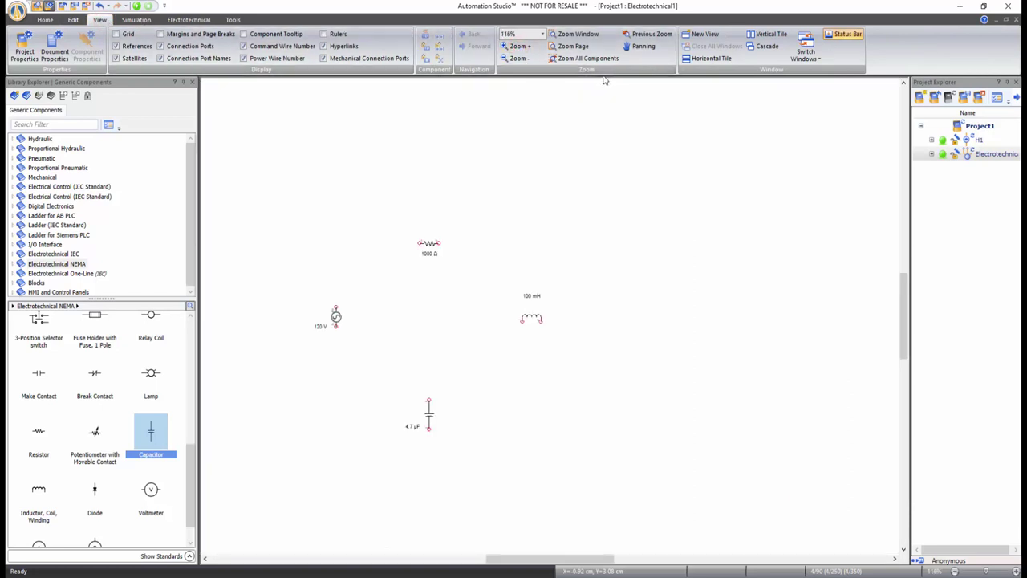
click(572, 46)
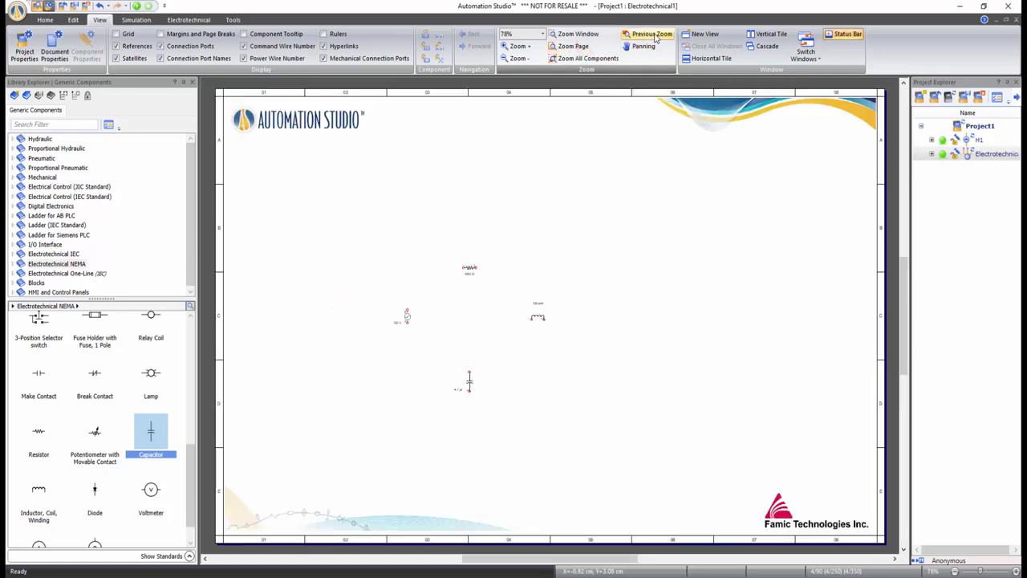
click(646, 34)
click(597, 62)
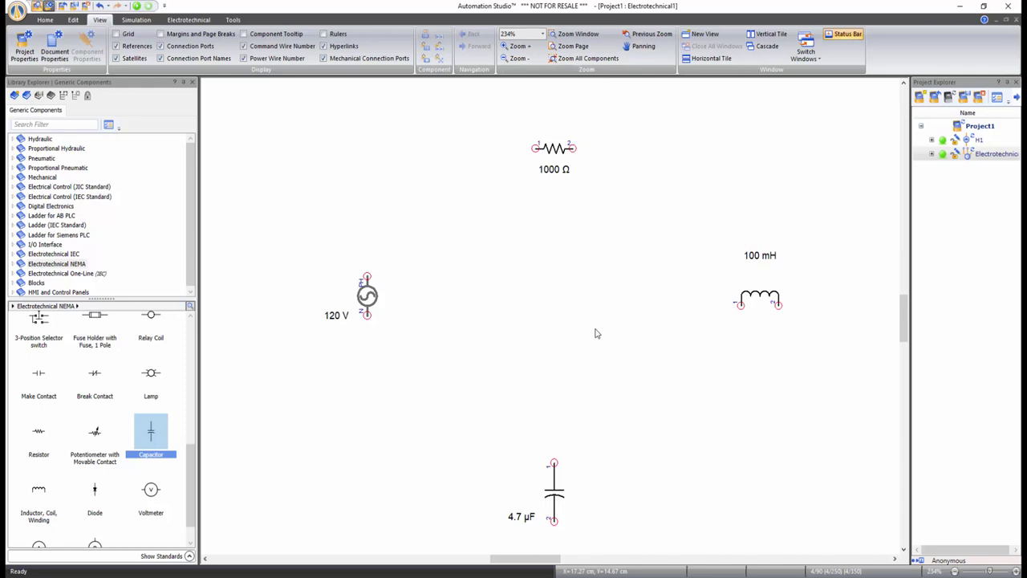
scroll(595, 333, up, 2)
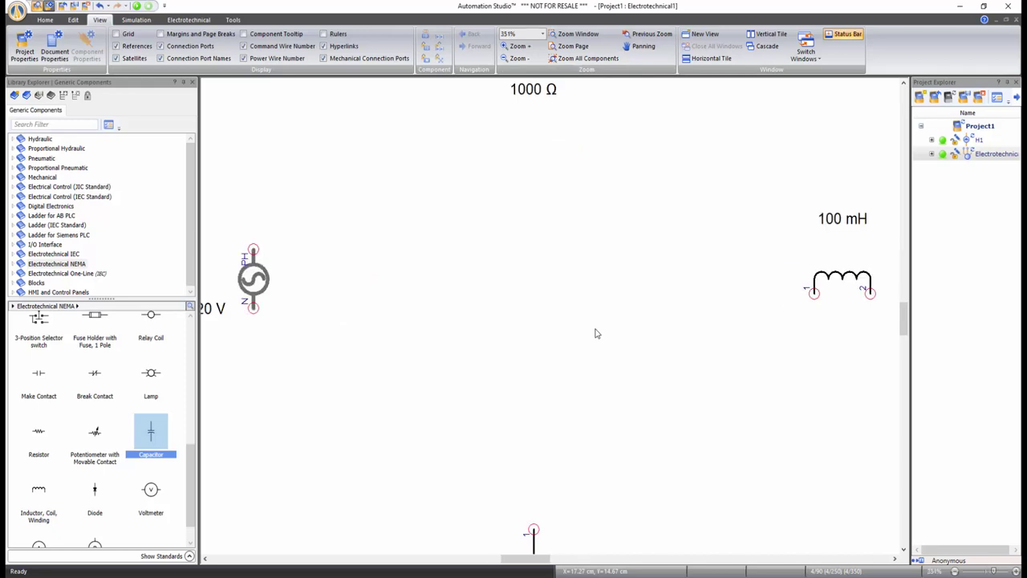
scroll(595, 333, down, 2)
scroll(594, 333, down, 2)
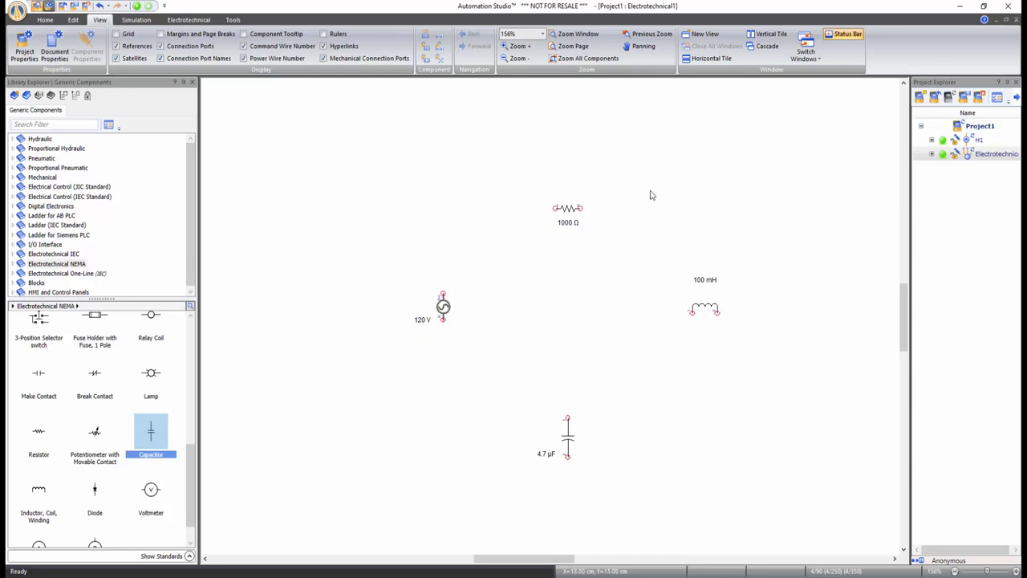
Pan the view to bring the four components closer to the middle of the workspace
click(644, 46)
click(632, 192)
drag(633, 191, 597, 191)
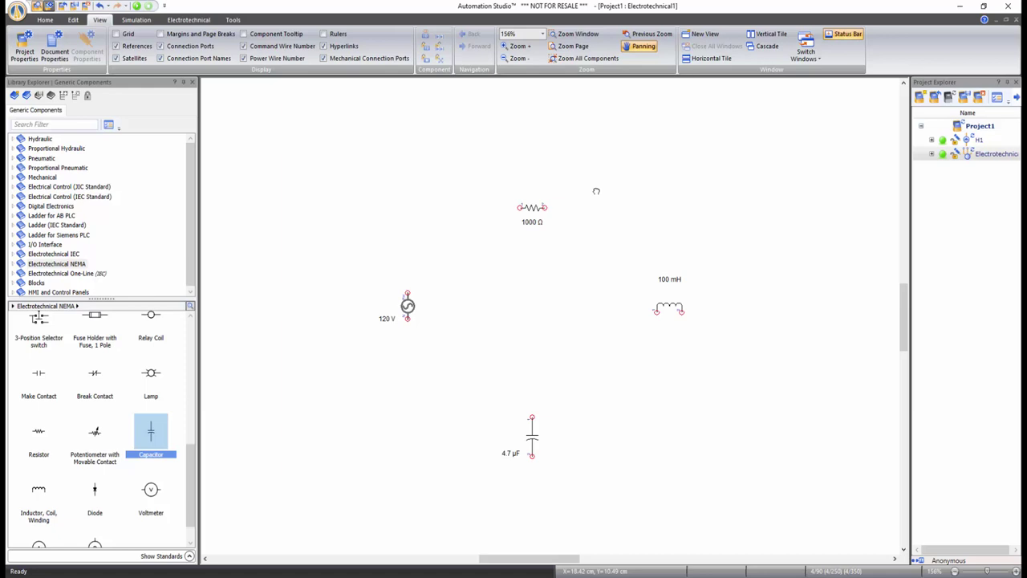
drag(596, 191, 536, 189)
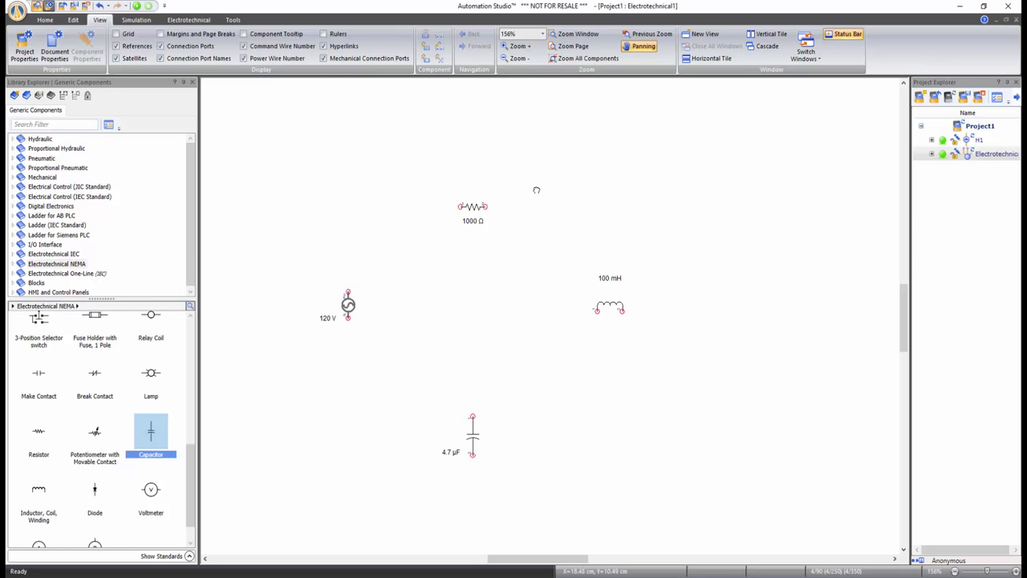
key(Escape)
Review the rotation and flip transformations available for the resistor
click(73, 21)
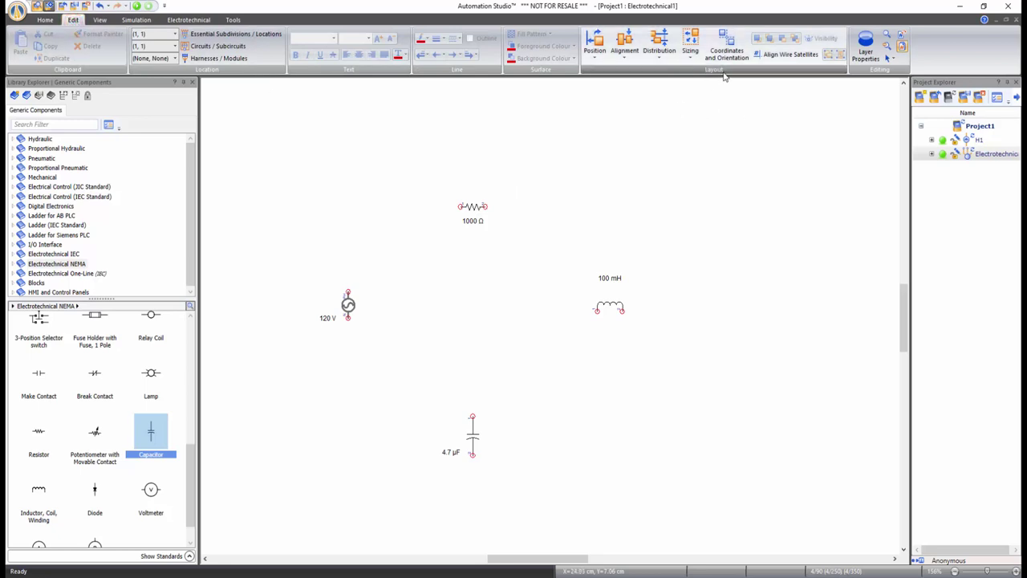
click(473, 208)
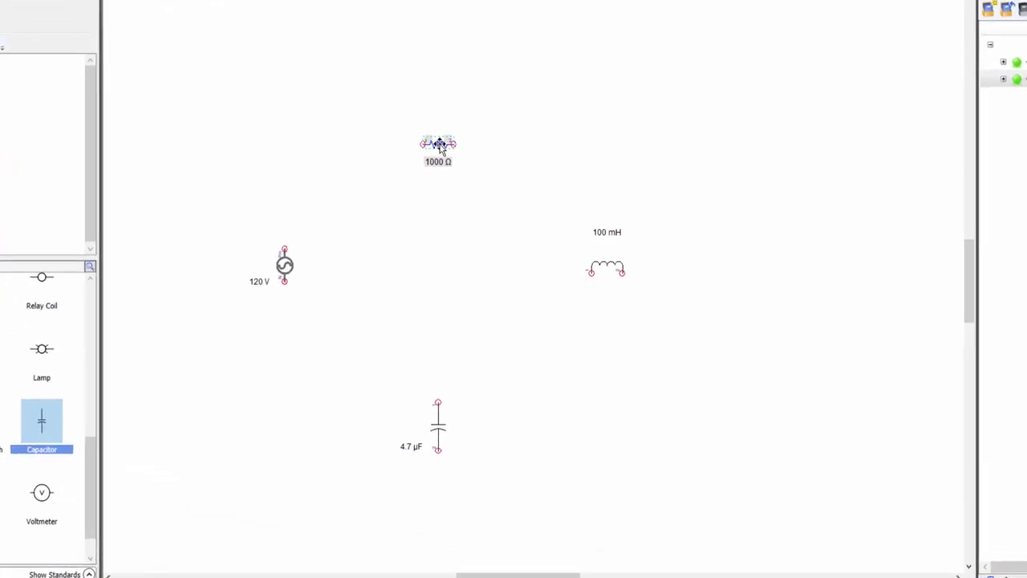
right_click(440, 146)
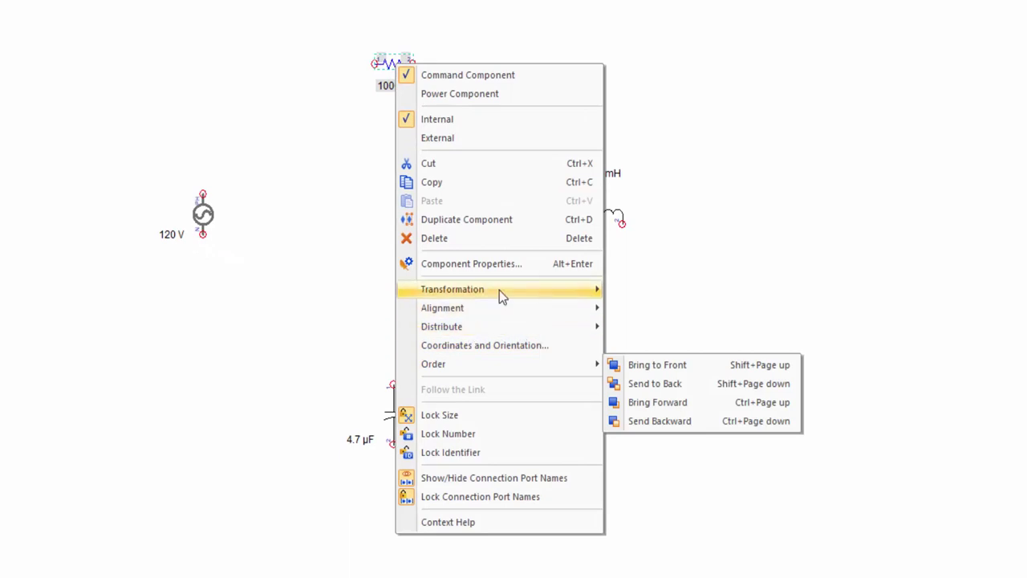
mouse_move(499, 290)
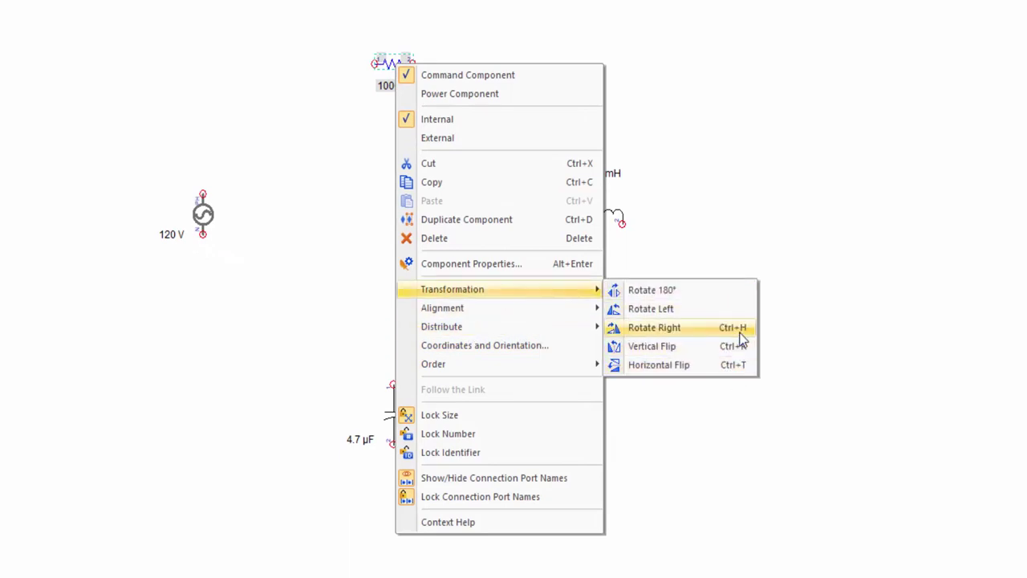
click(809, 312)
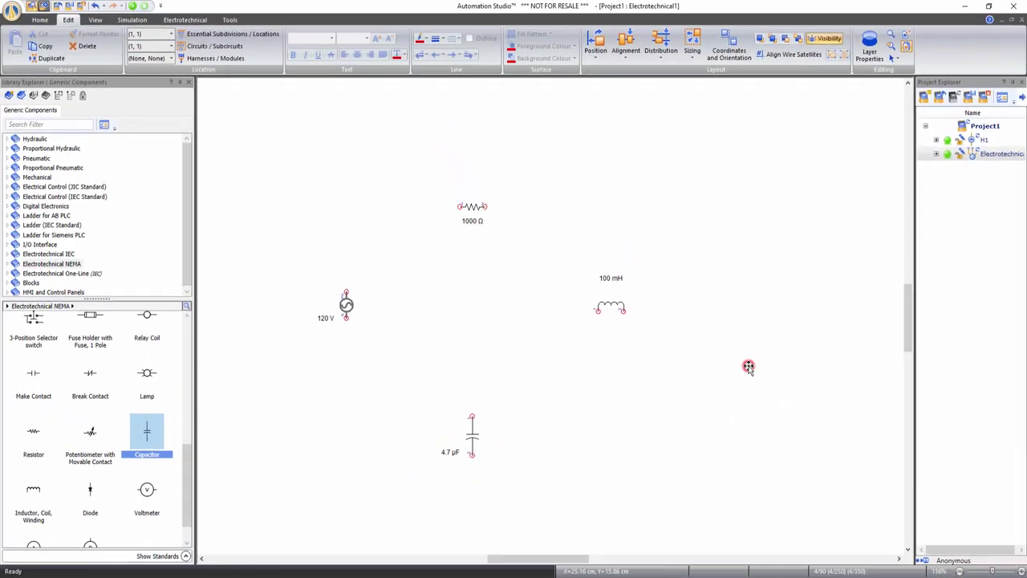
click(748, 367)
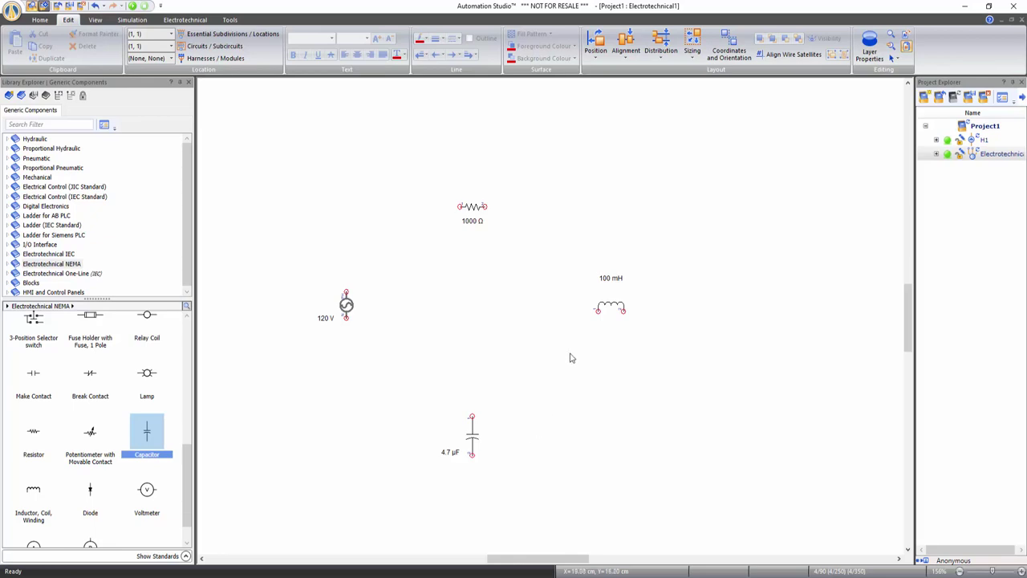
Rotate both the inductor and the capacitor 90° to the right
click(609, 306)
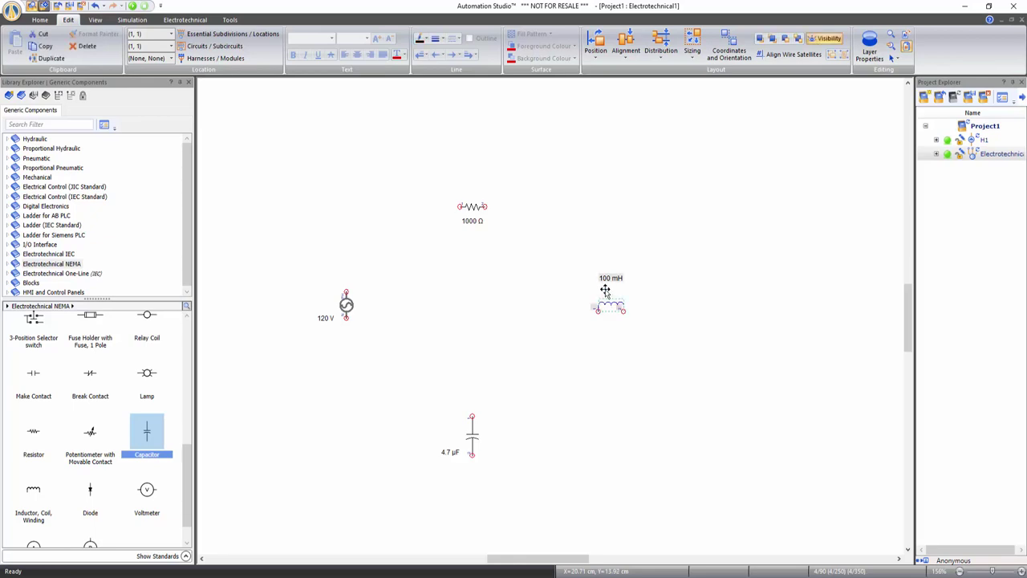
click(595, 53)
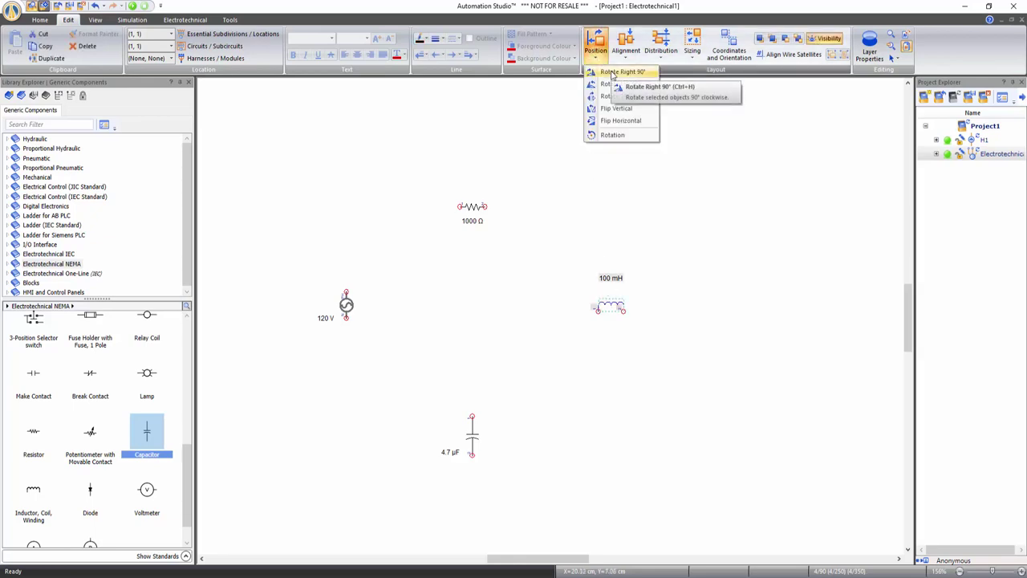
click(613, 73)
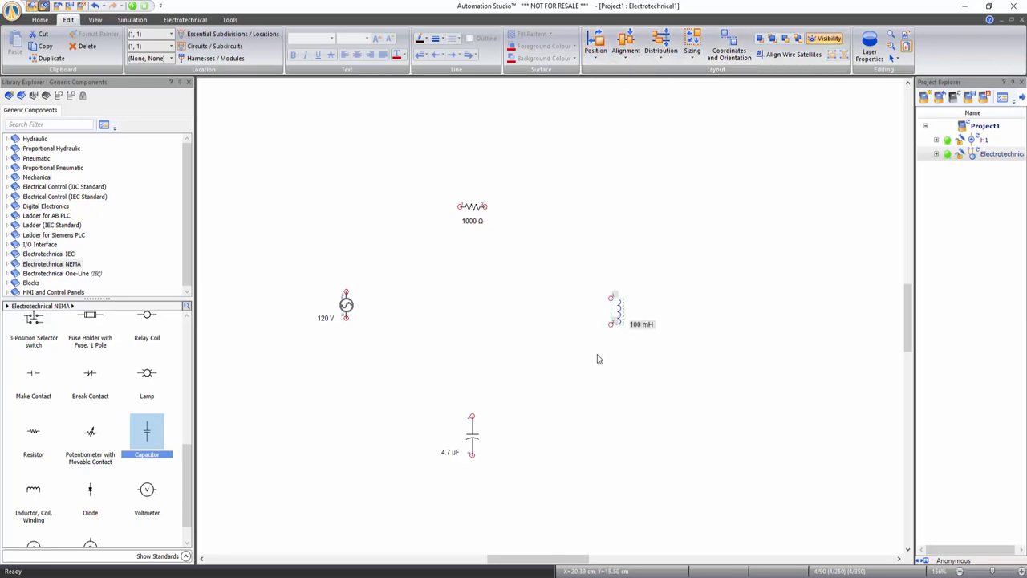
click(472, 439)
click(595, 50)
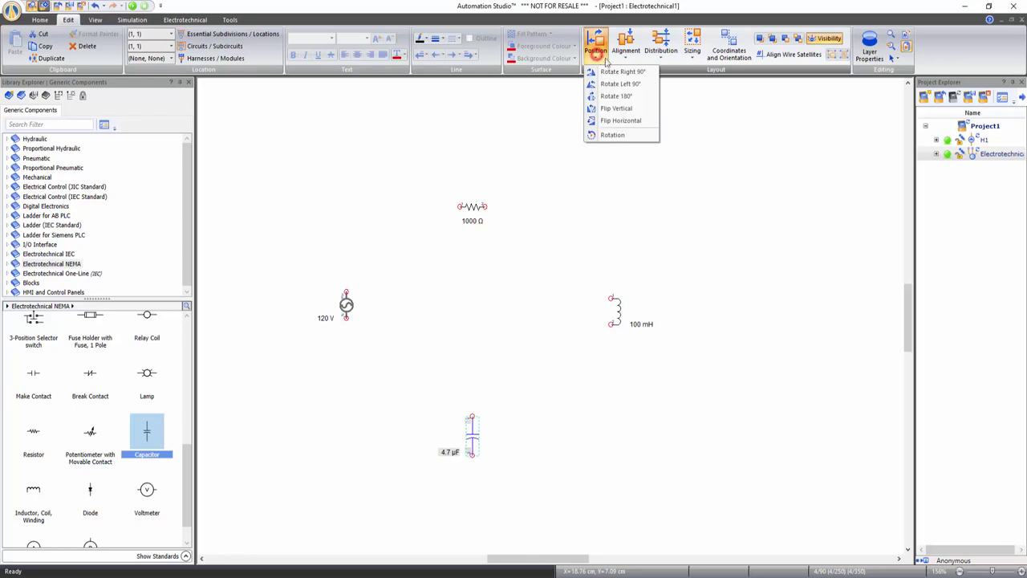
click(617, 72)
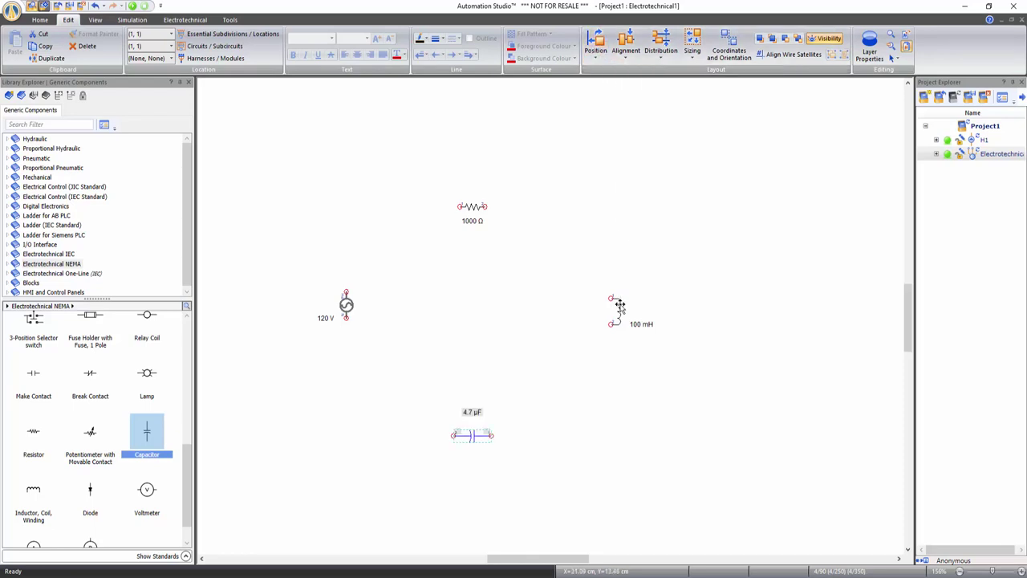
click(569, 363)
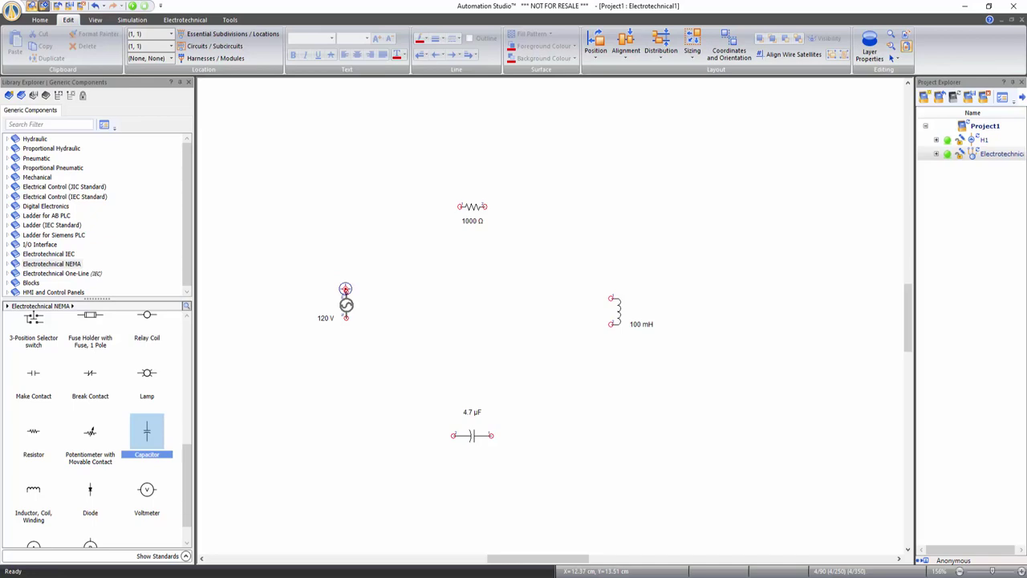
Wire the AC source, resistor, inductor and capacitor together in a closed series loop
drag(345, 289, 457, 207)
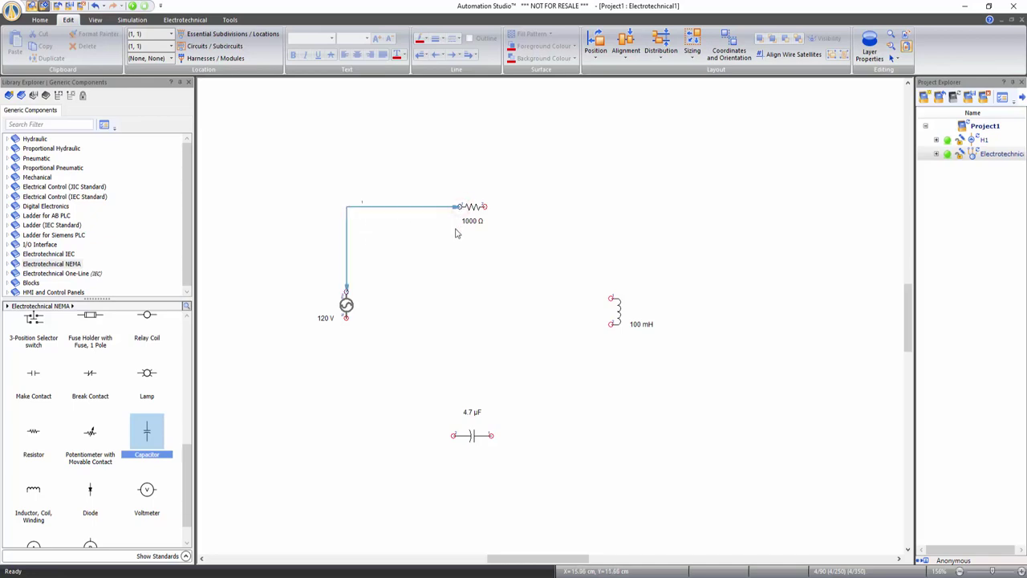
click(456, 233)
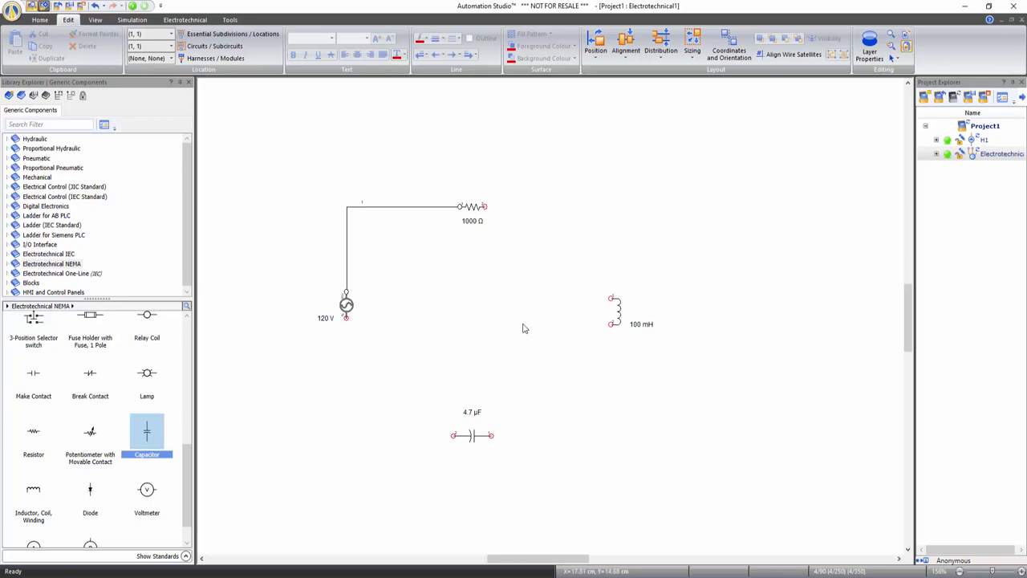
mouse_move(484, 207)
mouse_down()
mouse_move(573, 229)
mouse_move(612, 298)
mouse_move(610, 344)
mouse_move(541, 424)
mouse_move(492, 438)
mouse_move(382, 423)
mouse_move(346, 316)
mouse_up()
click(362, 323)
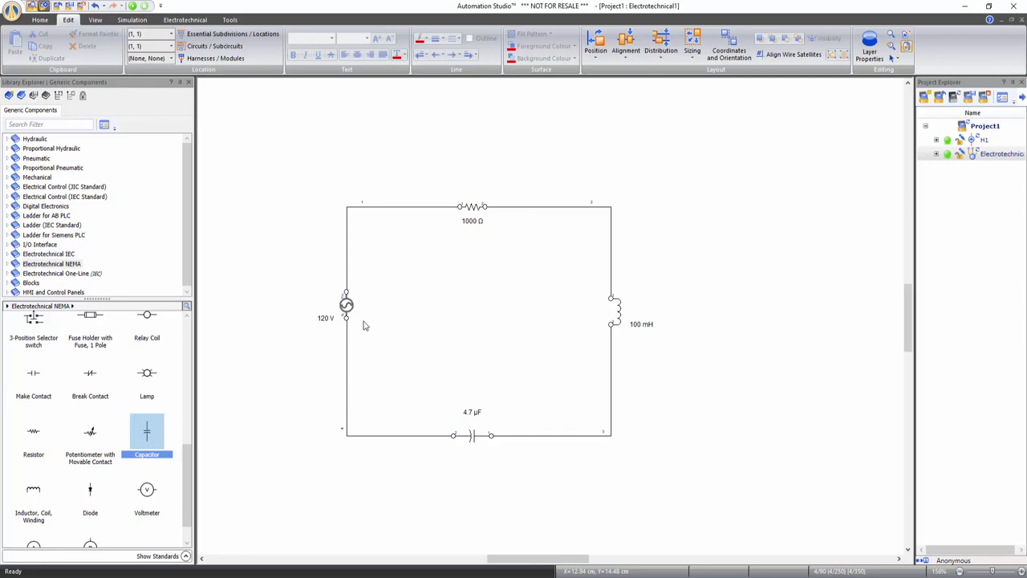
Run a normal simulation of the circuit and bring in a multimeter set to measure voltage
click(135, 19)
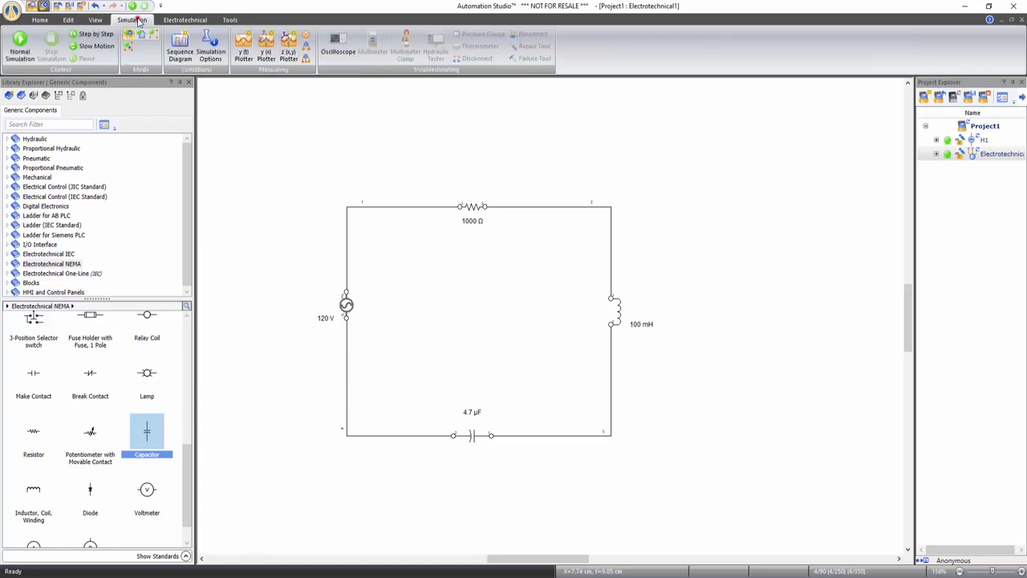
click(21, 53)
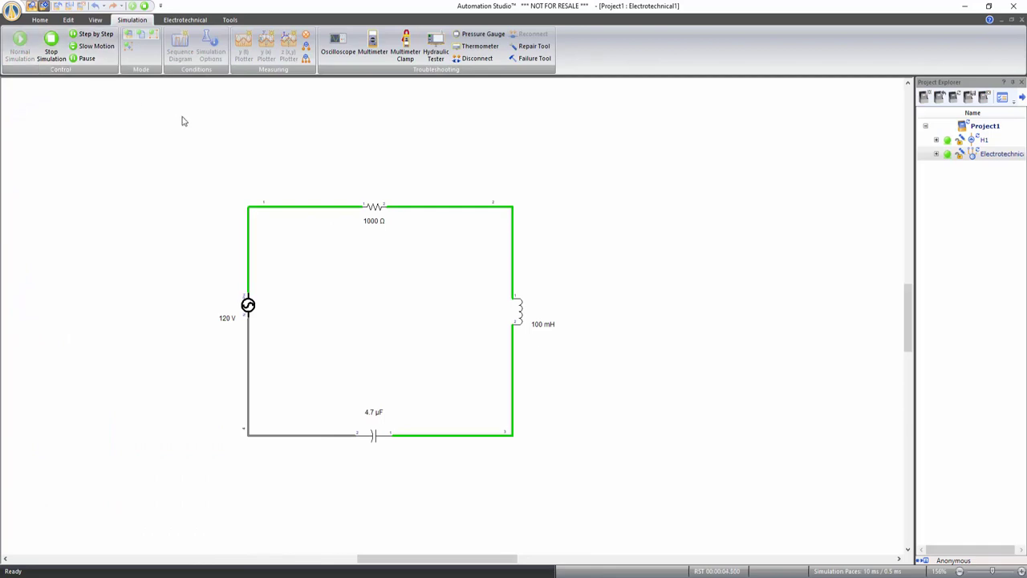
click(373, 48)
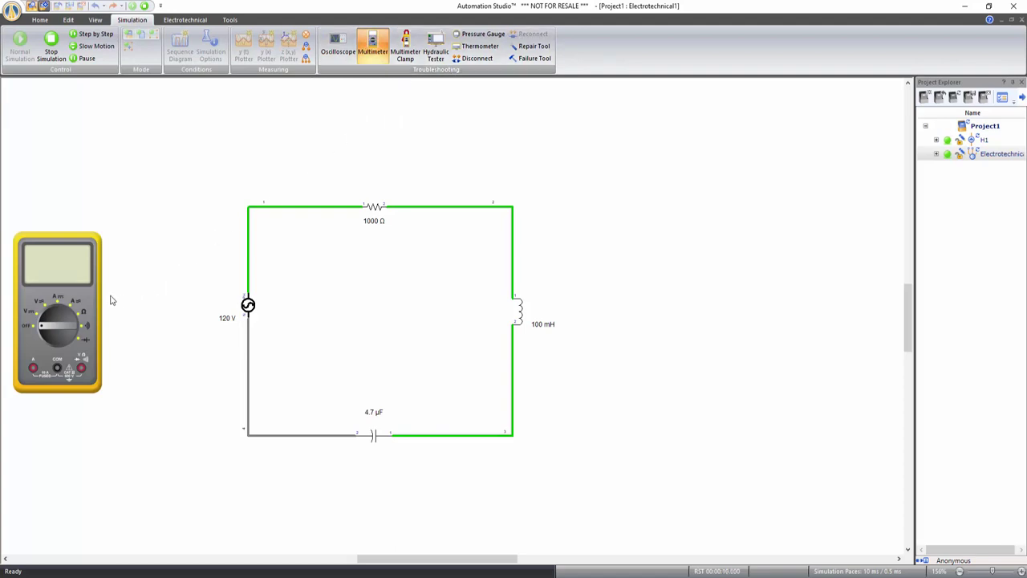
click(44, 309)
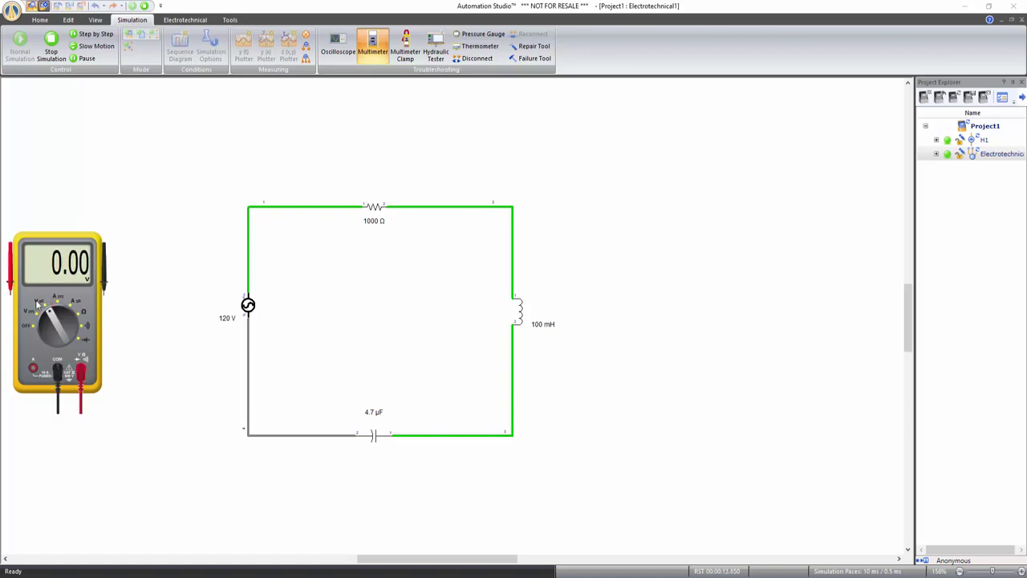
Measure the voltage across the AC source by placing the multimeter probes on its two terminals
mouse_move(9, 277)
mouse_down()
mouse_move(152, 281)
mouse_move(257, 262)
mouse_move(253, 272)
mouse_up()
drag(104, 275, 248, 303)
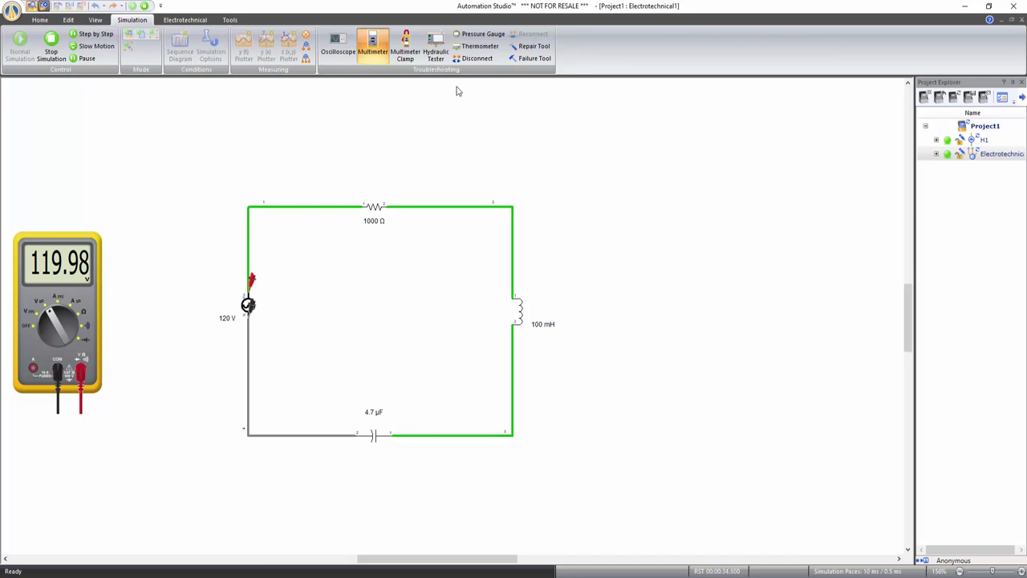
Disconnect the wire from the AC source's upper terminal with the Disconnect tool to open the loop
click(477, 61)
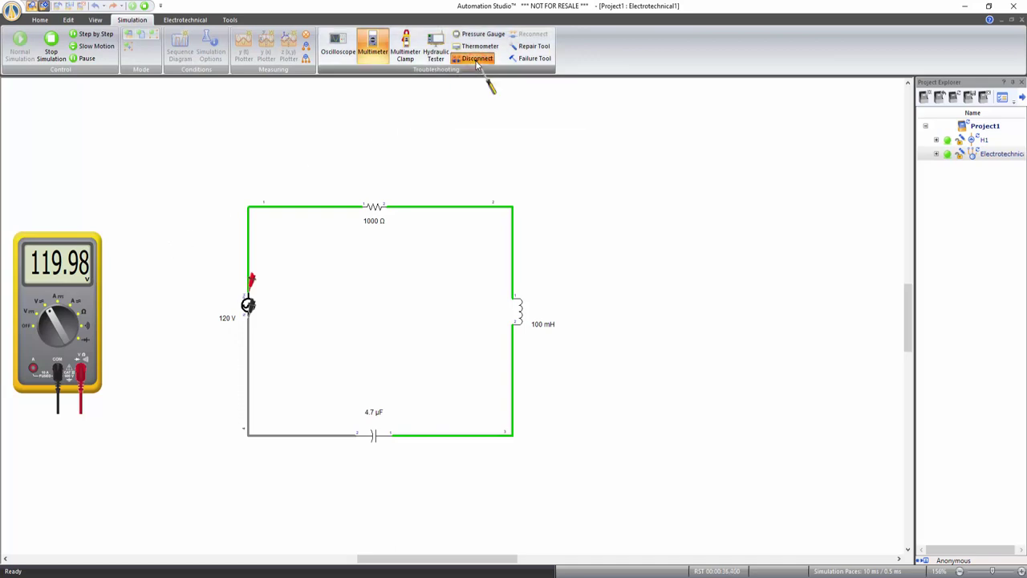
click(247, 302)
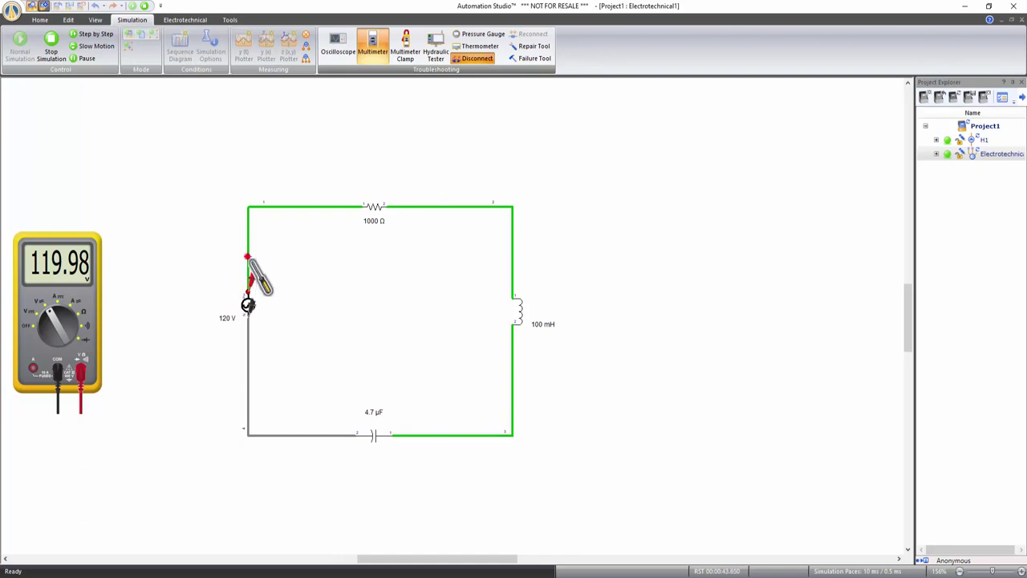
click(248, 256)
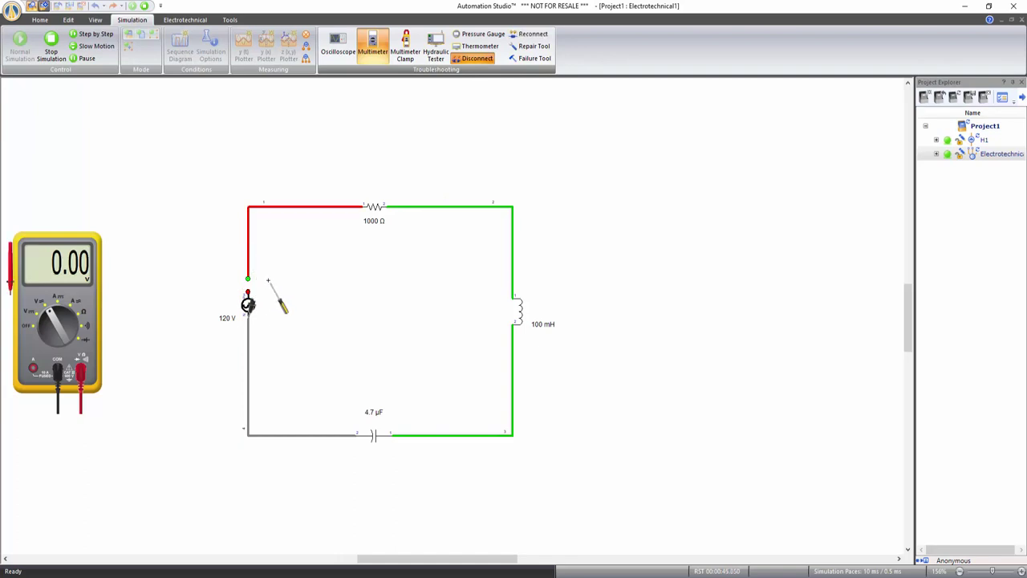
right_click(314, 156)
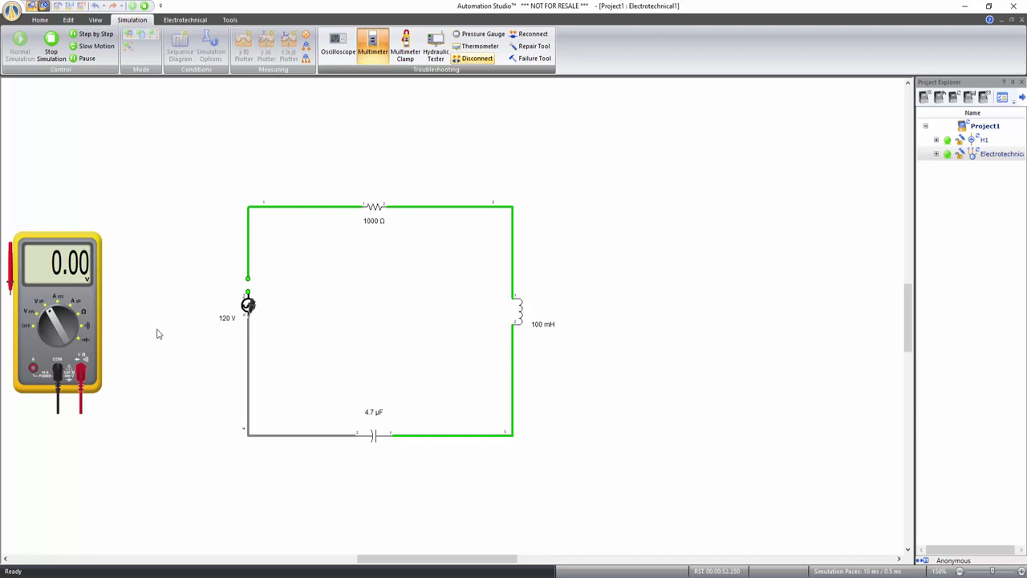
Measure the AC current across the open connection above the source with the multimeter, and stop the simulation
click(70, 311)
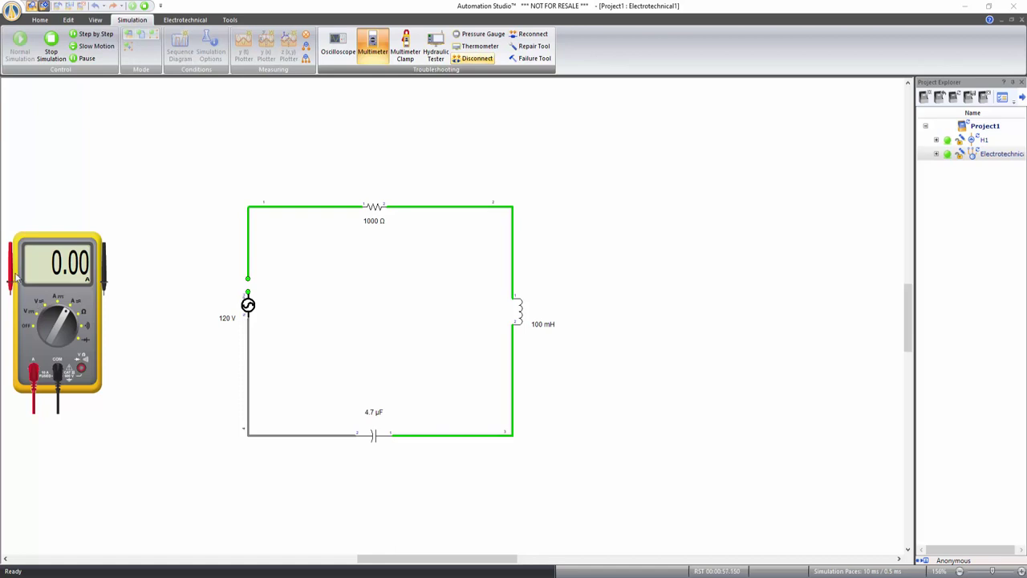
drag(12, 277, 251, 279)
drag(106, 272, 253, 262)
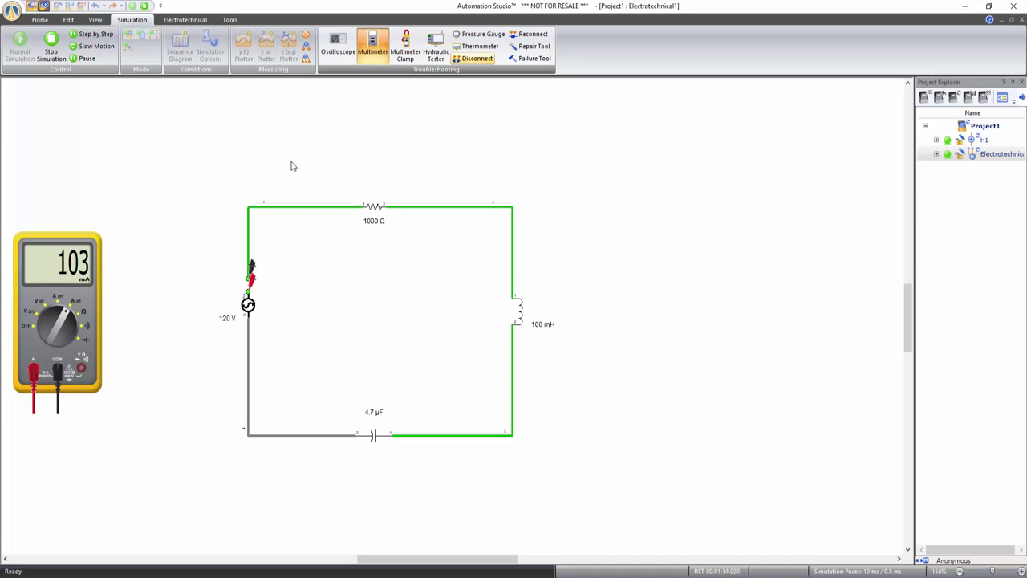
click(375, 61)
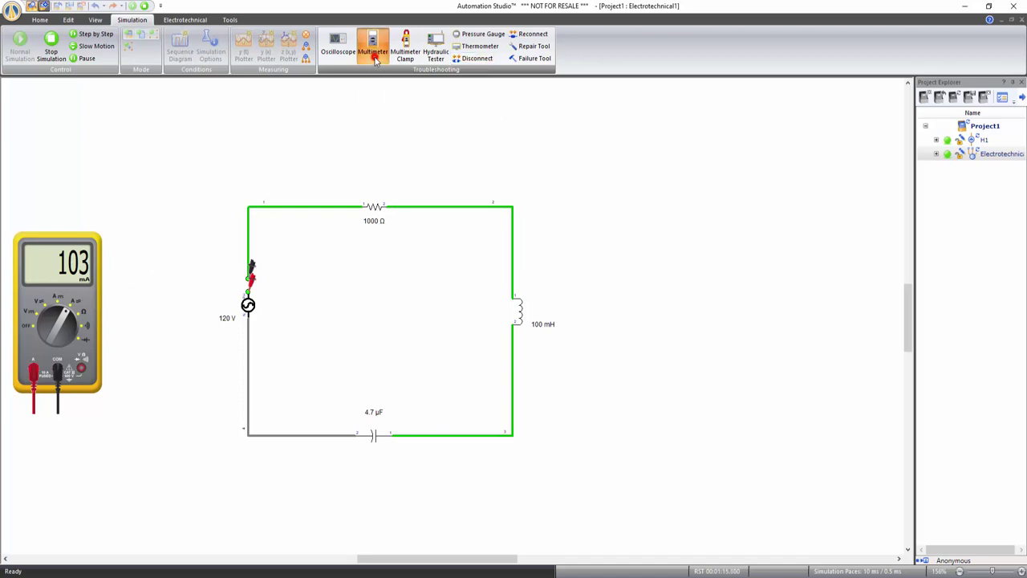
click(51, 53)
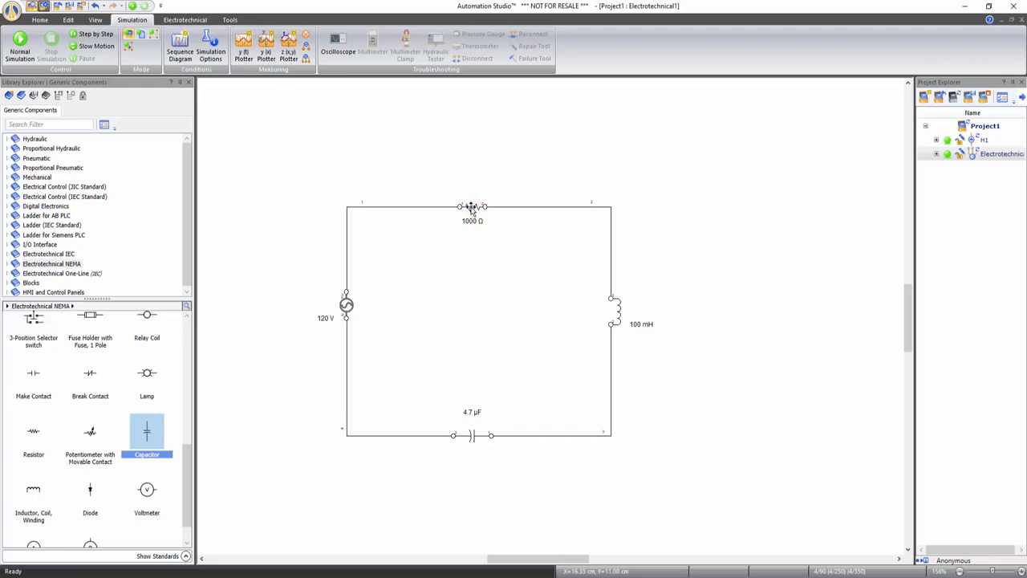
Move the 1000 Ω resistor out of the loop and delete it
drag(472, 207, 700, 213)
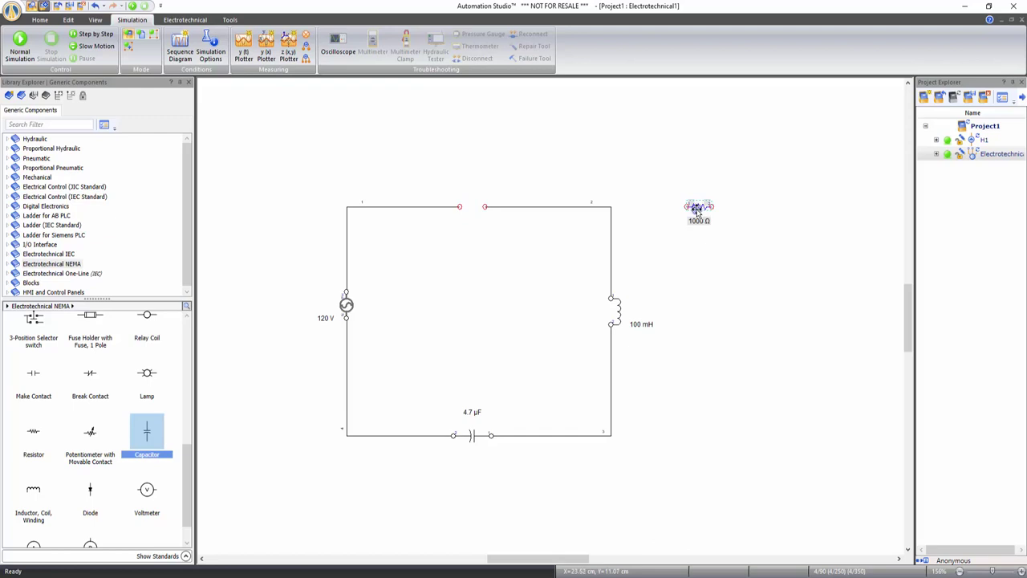
right_click(697, 211)
click(728, 326)
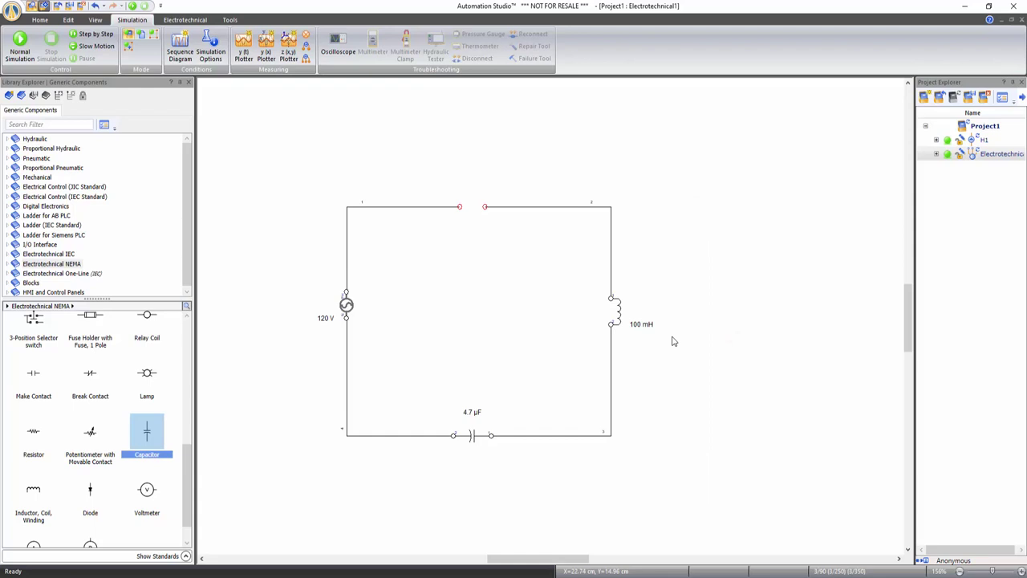
Select the inductor, AC source, capacitor and all connecting wires together and delete them
click(619, 318)
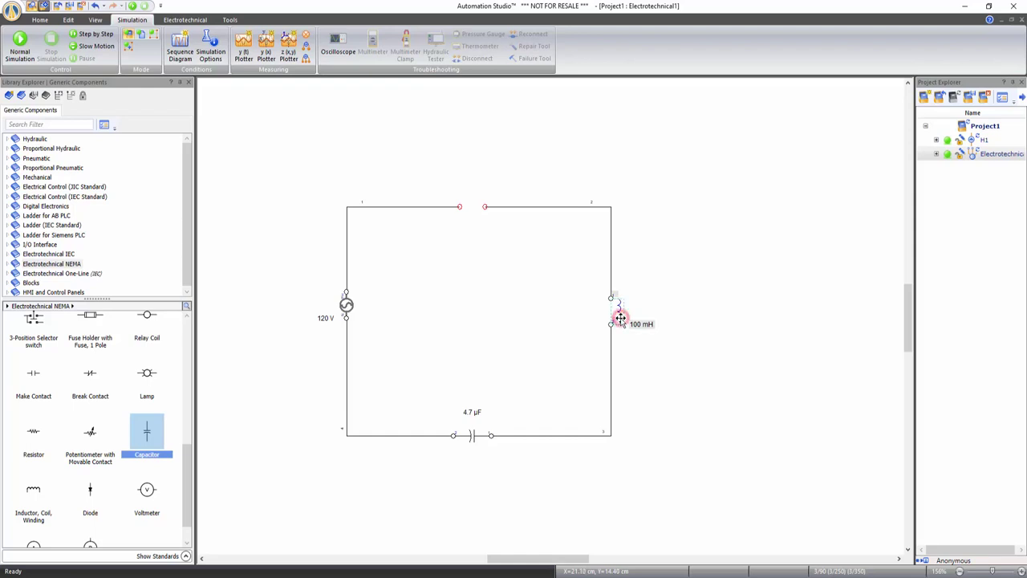
click(611, 271)
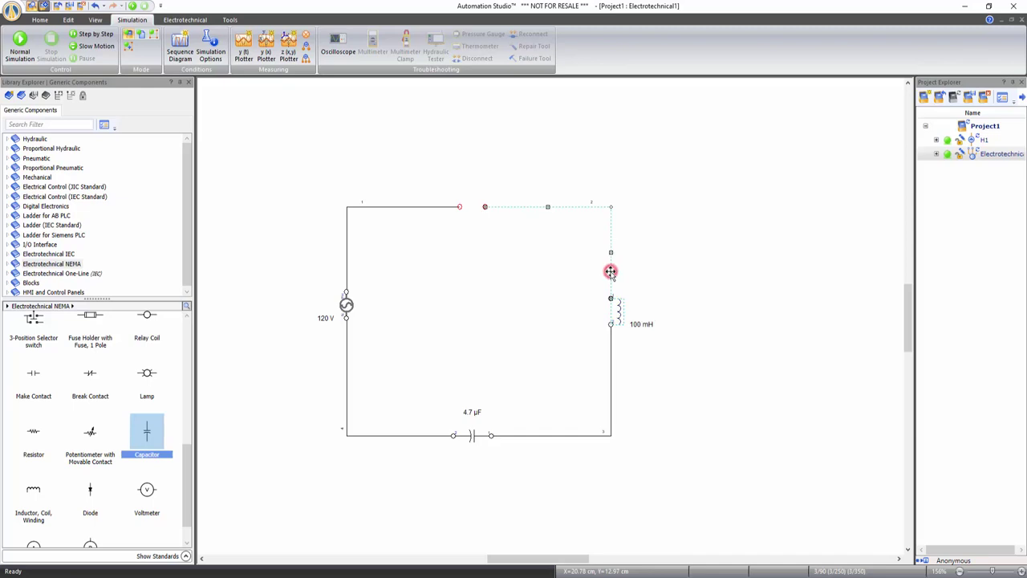
click(420, 207)
click(346, 303)
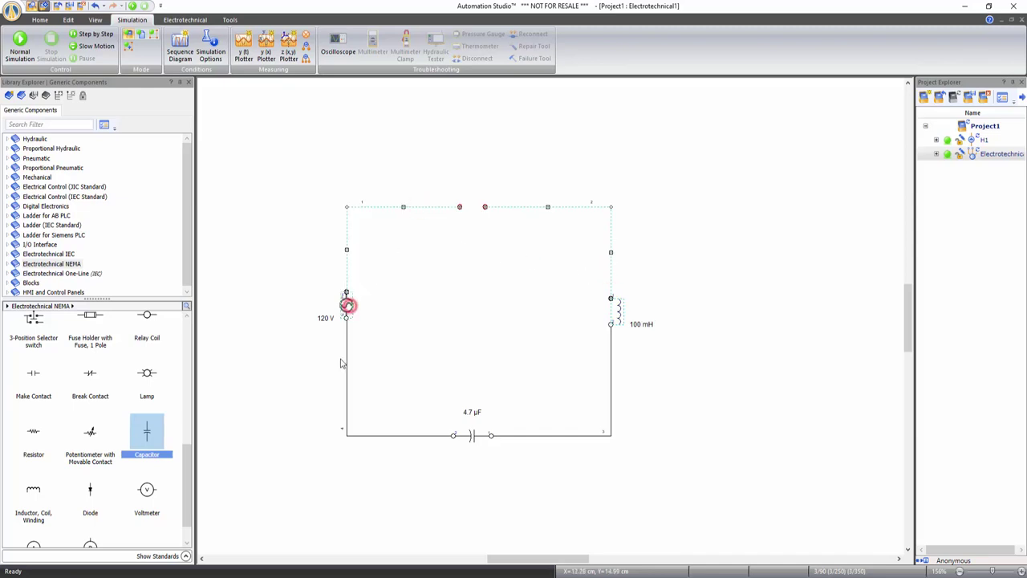
click(345, 382)
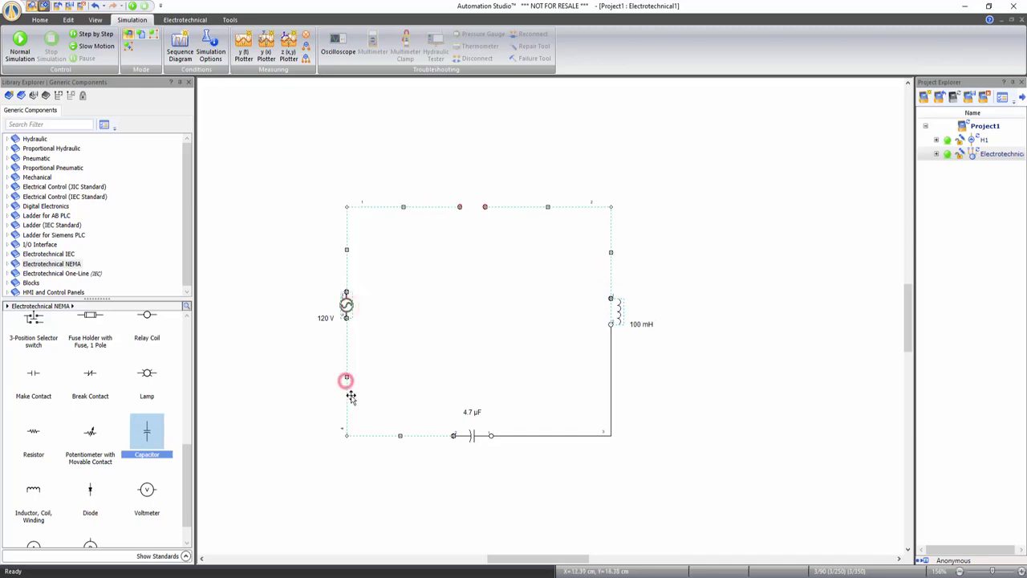
click(471, 436)
click(547, 436)
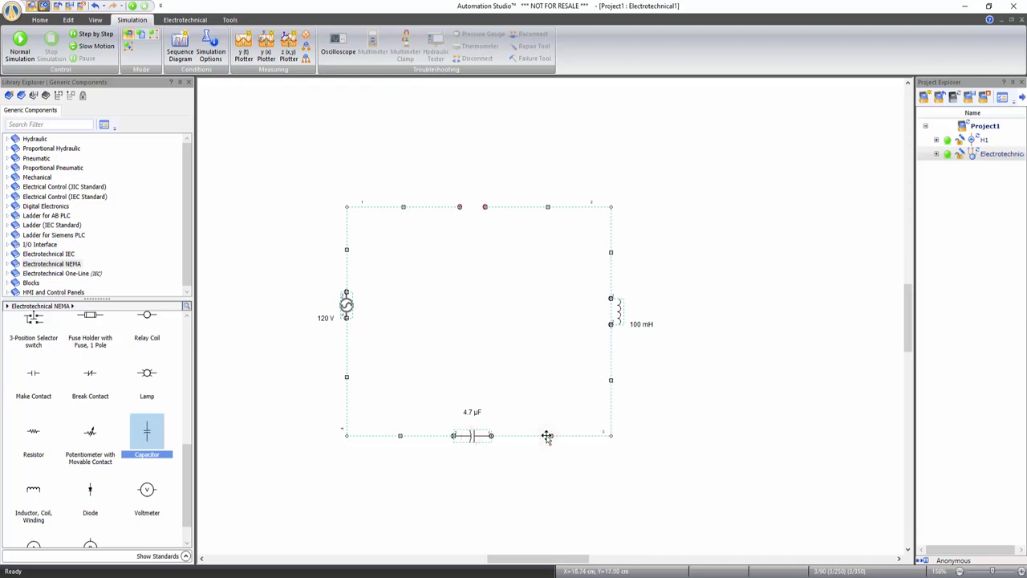
key(Delete)
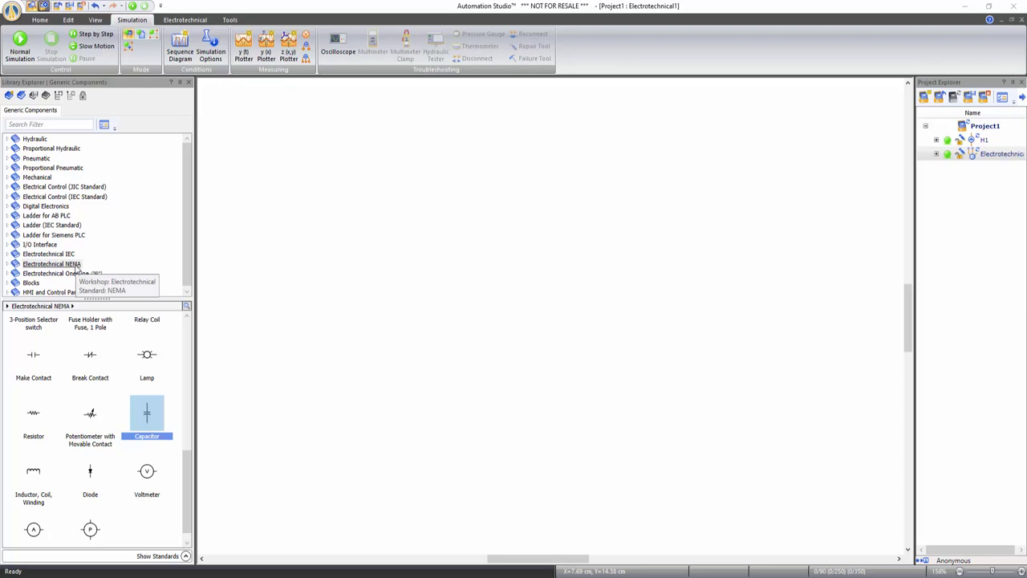
Place a NEMA 3-Phase Source and a 3-pole Thermomagnetic Circuit-Breaker with its default variable, aligning the breaker's poles with the source lines
drag(184, 464, 290, 176)
click(92, 392)
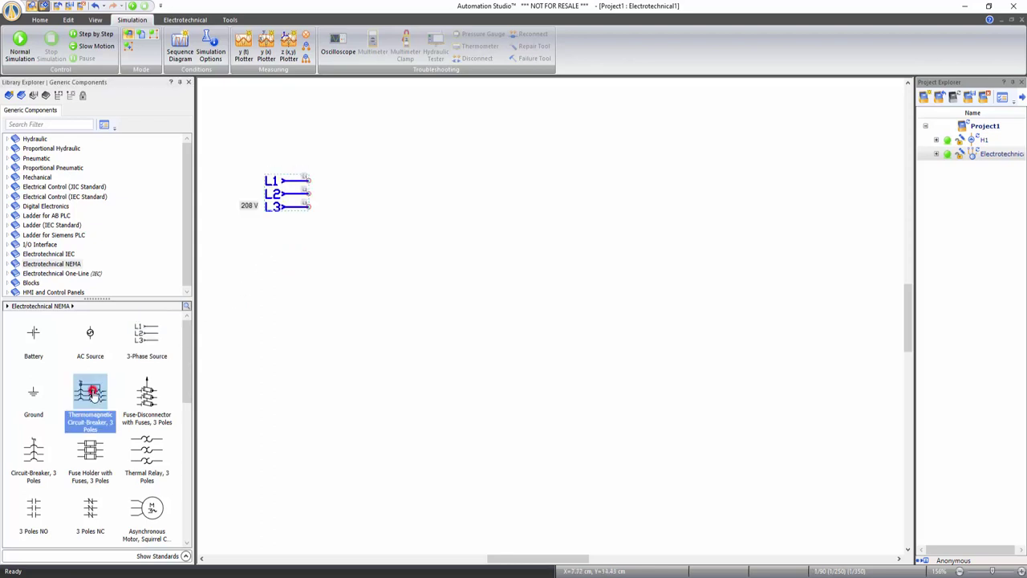
drag(92, 391, 476, 150)
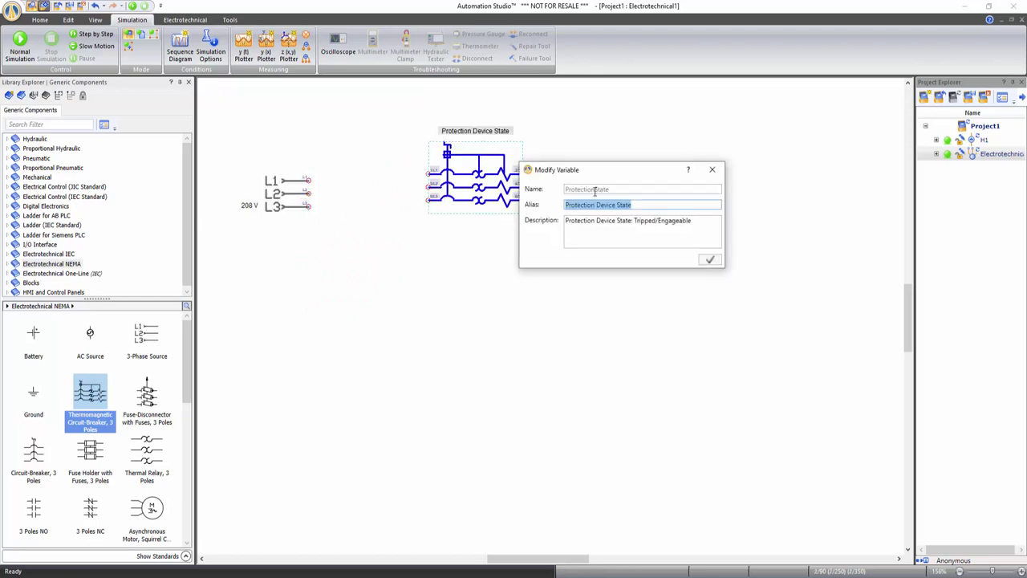
click(714, 170)
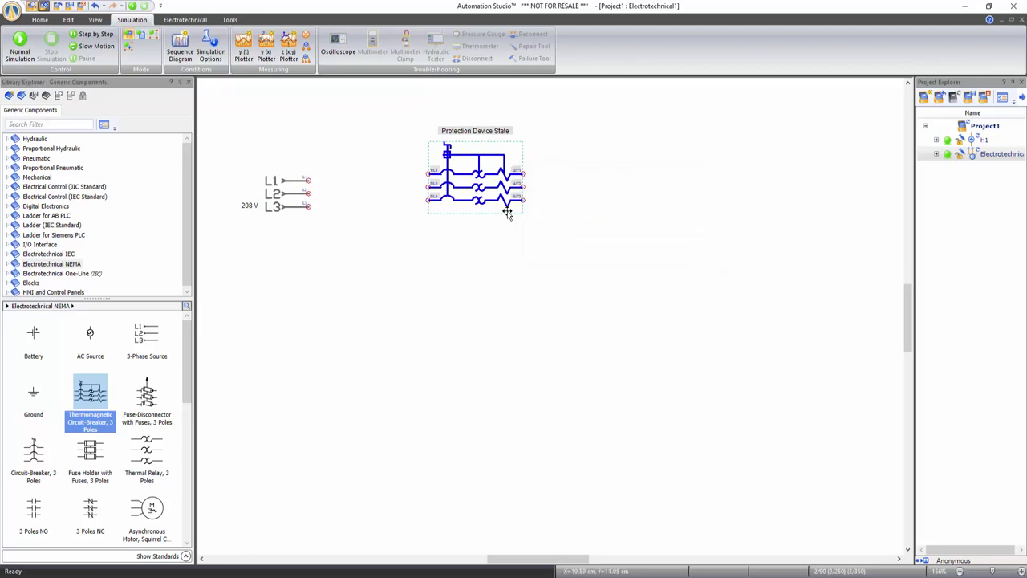
click(480, 193)
drag(481, 201, 480, 204)
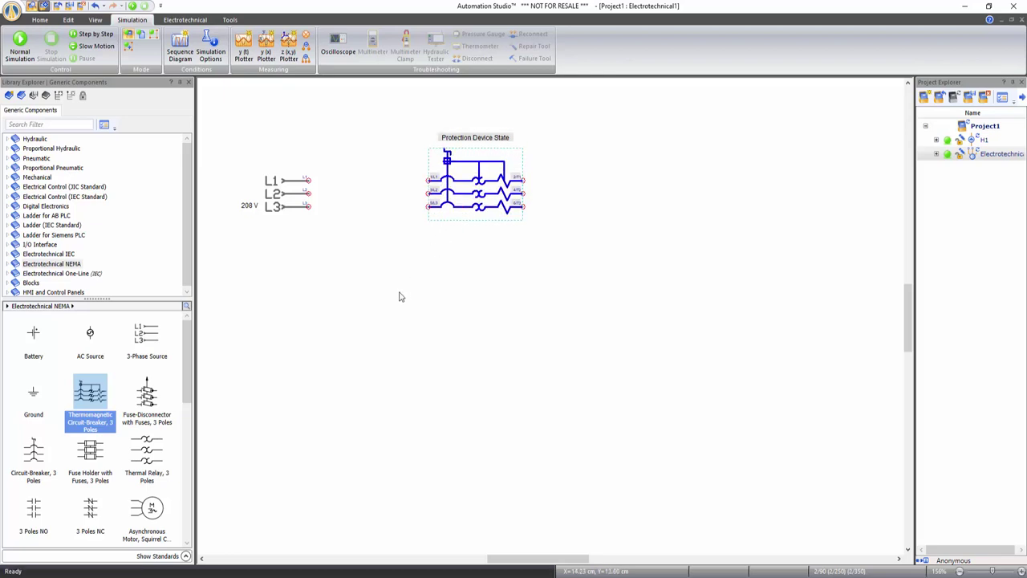
Add a 3 Poles NO contact in line after the breaker and a three-phase squirrel-cage asynchronous motor below and beyond it
drag(229, 414, 647, 181)
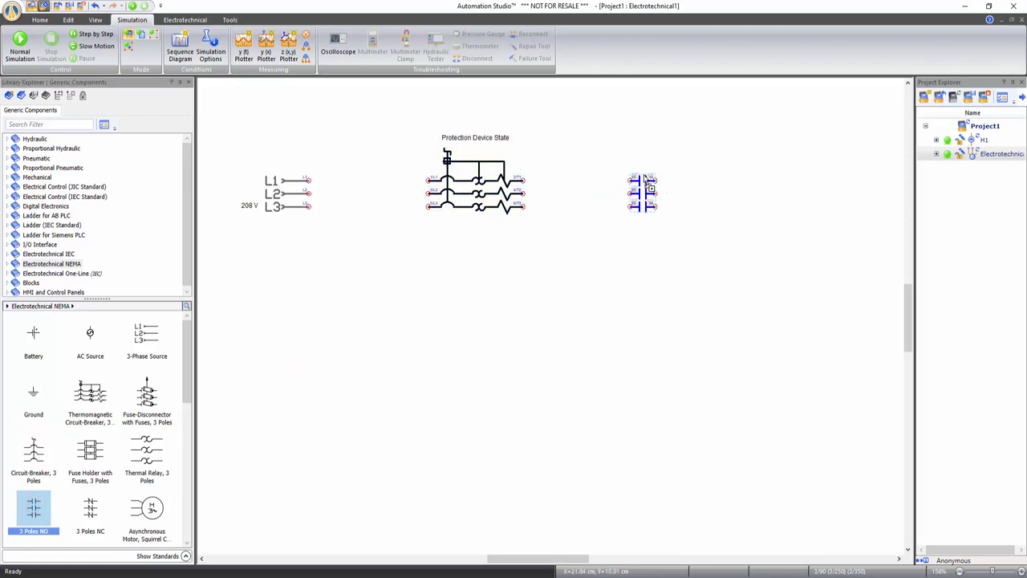
click(147, 510)
drag(147, 510, 775, 294)
Rotate the motor to the right and flip it vertically so its three supply terminals face upward
right_click(772, 293)
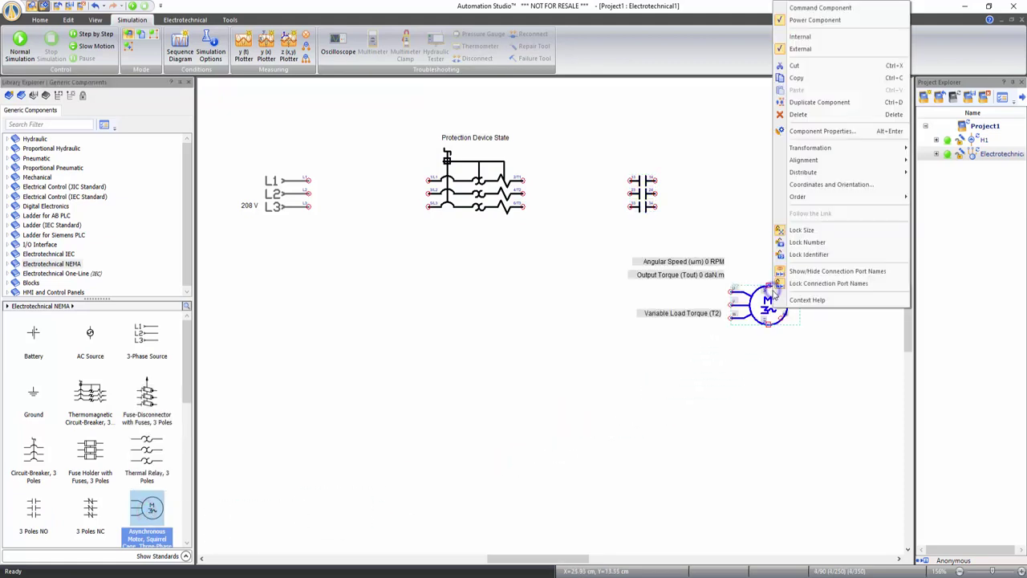
mouse_move(857, 153)
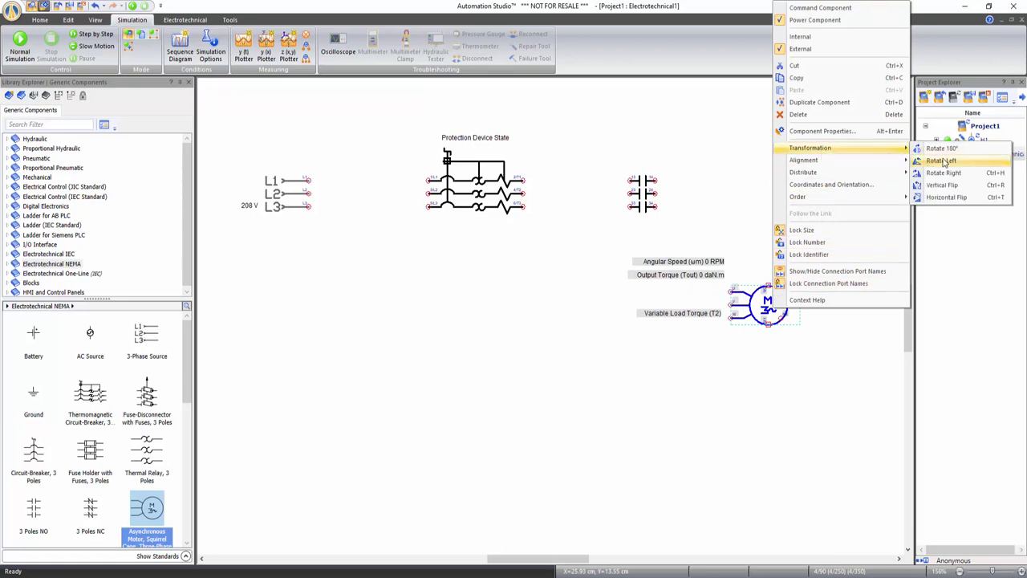
click(944, 173)
right_click(768, 300)
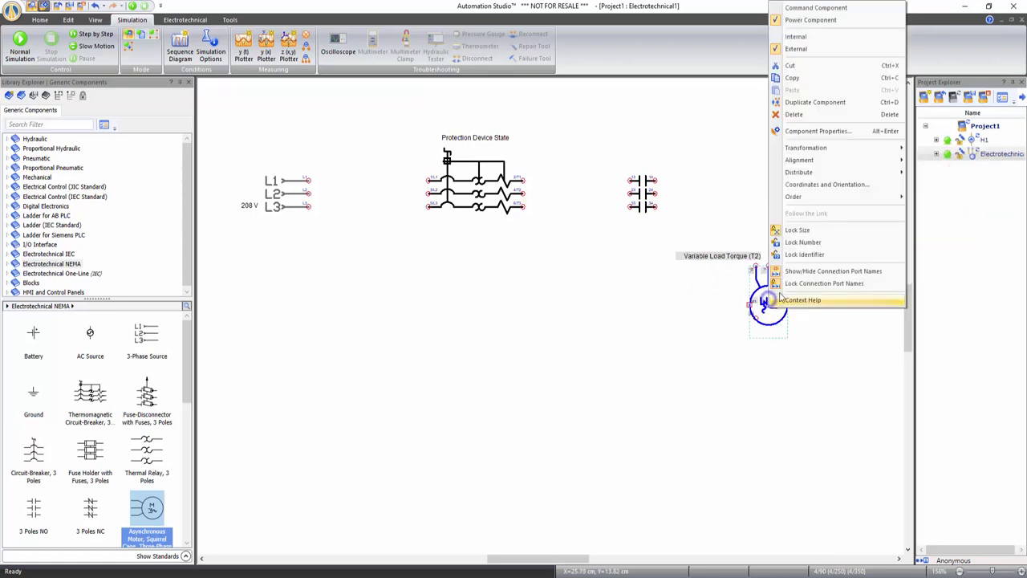
mouse_move(896, 150)
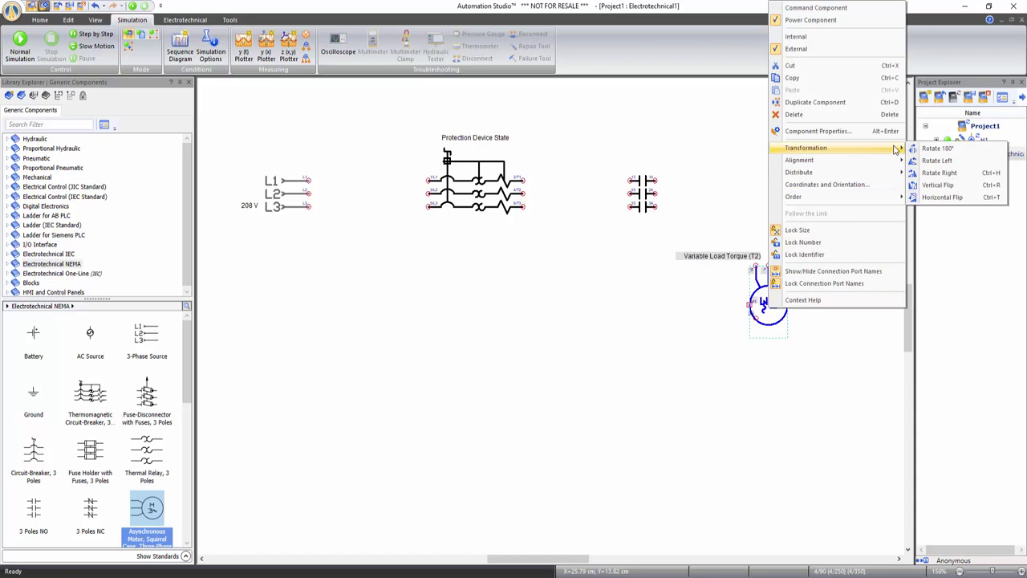
click(939, 185)
click(700, 340)
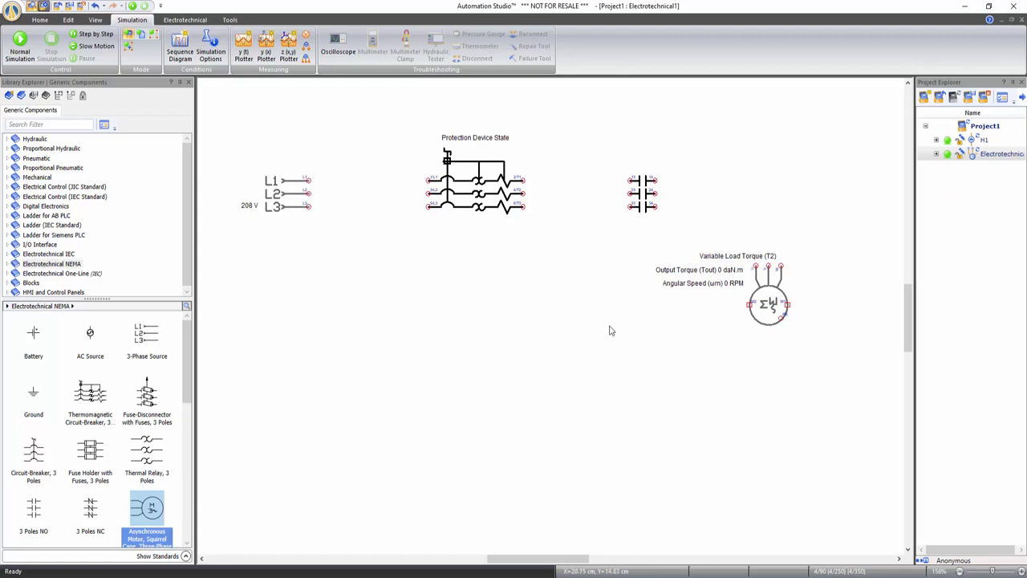
Configure the polyphase wire with the standard L1 L2 L3 arrangement
click(39, 20)
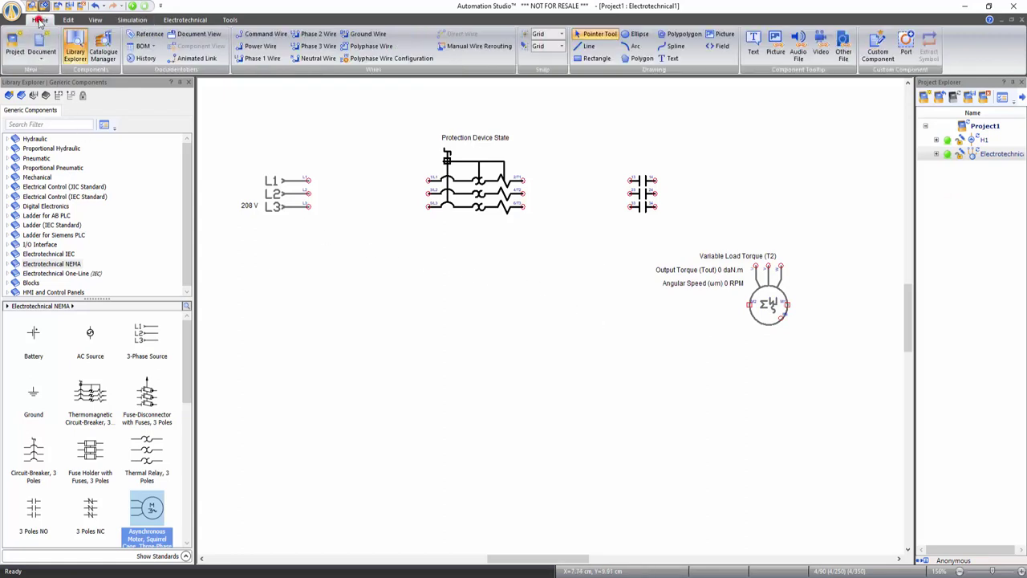
click(373, 60)
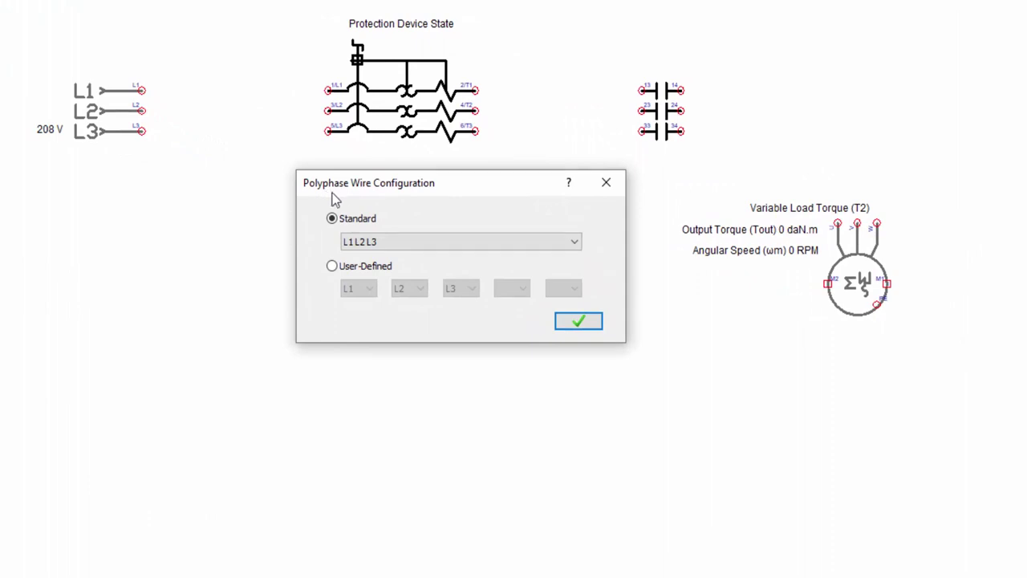
click(442, 244)
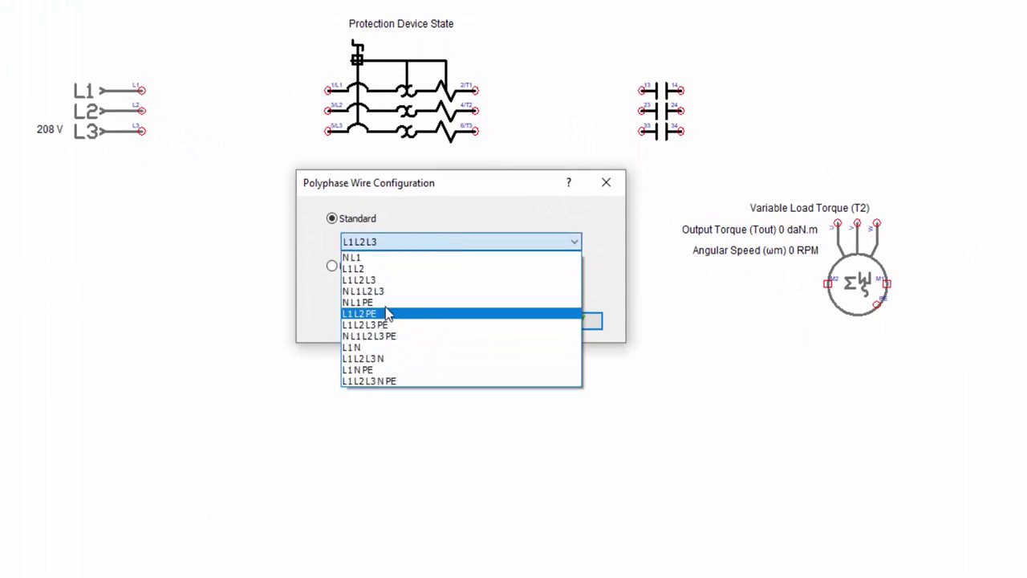
click(379, 281)
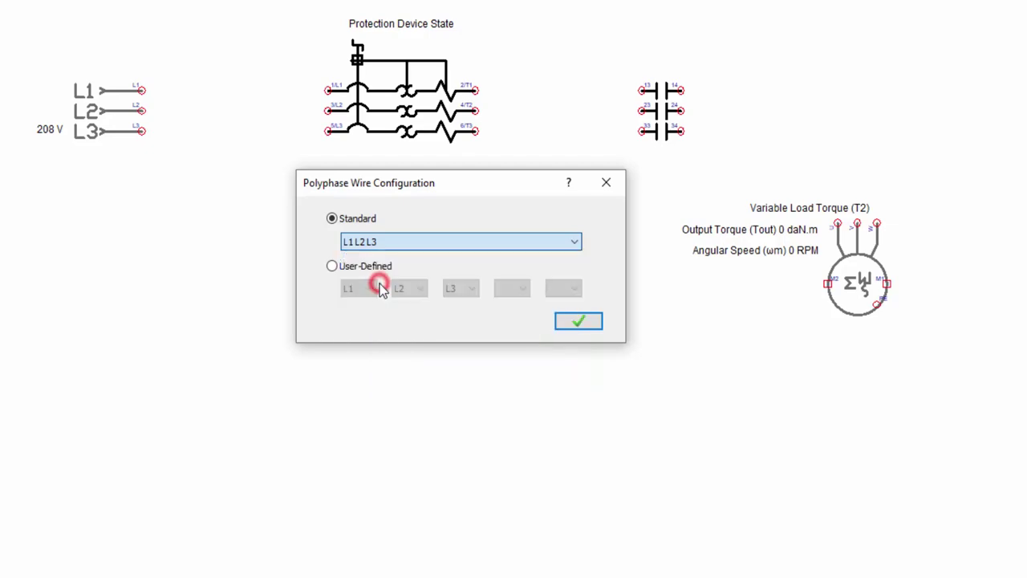
click(581, 322)
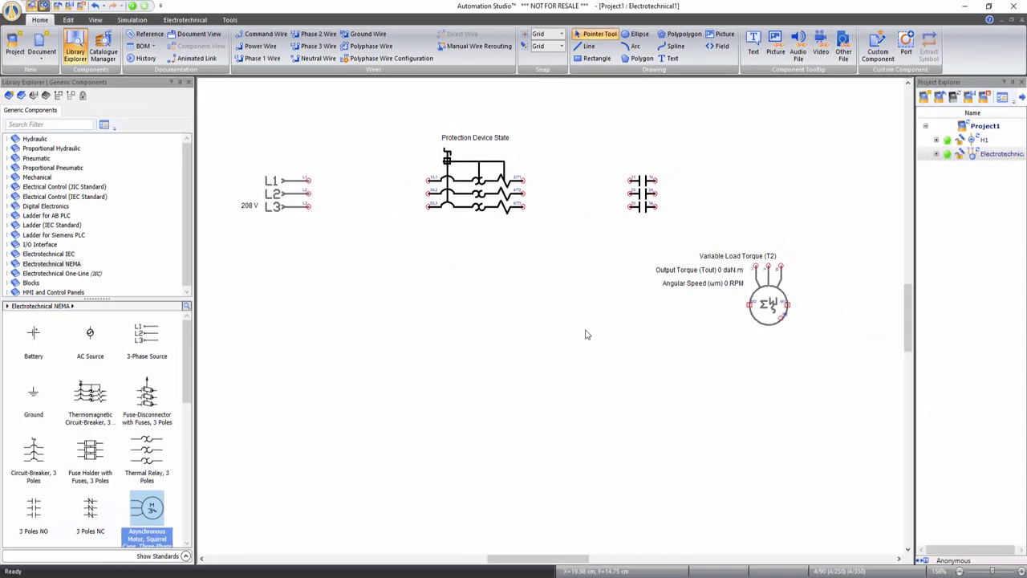
Connect the 3-phase source, circuit breaker, contact and motor in sequence with polyphase wires
click(373, 47)
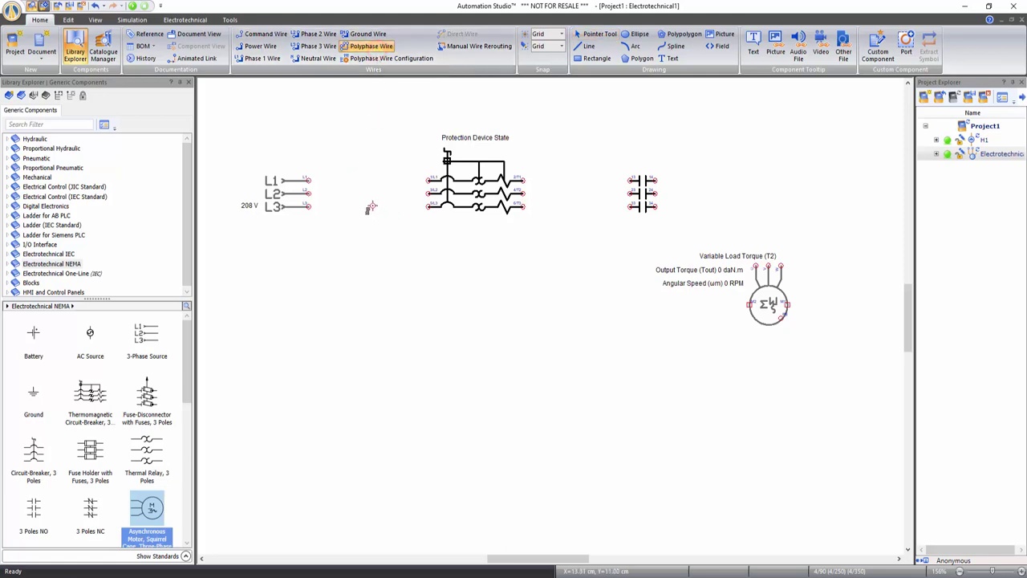
drag(307, 181, 426, 180)
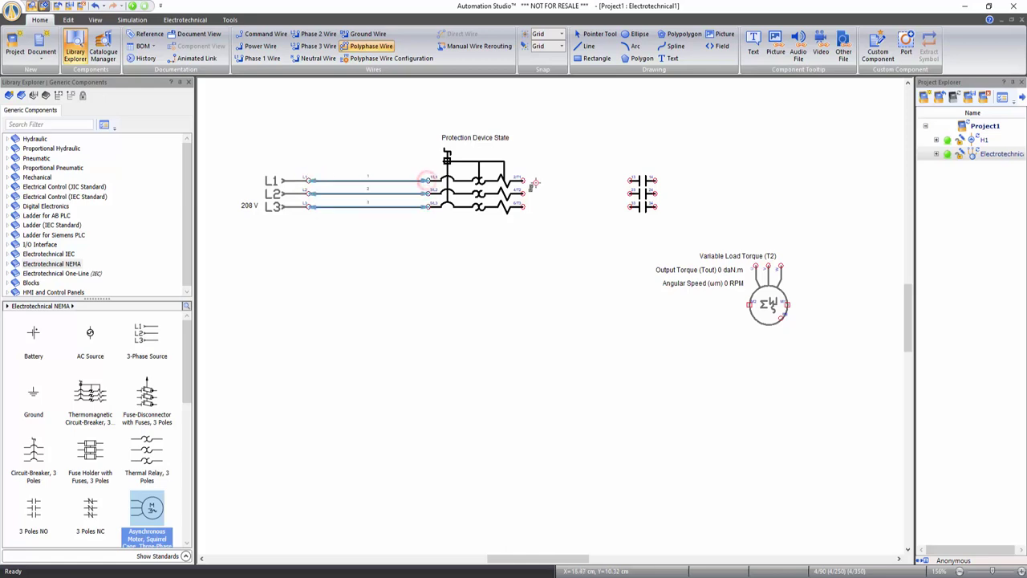
drag(521, 181, 755, 266)
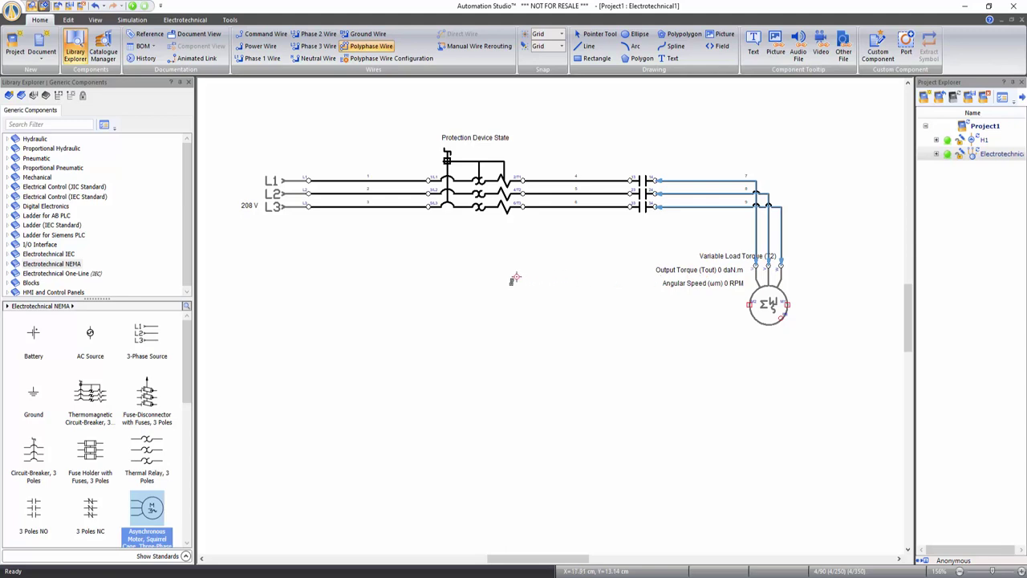
Add a two-winding transformer below the three-phase source line, one ground beyond and below the motor, and another ground beside the transformer
key(Escape)
key(Escape)
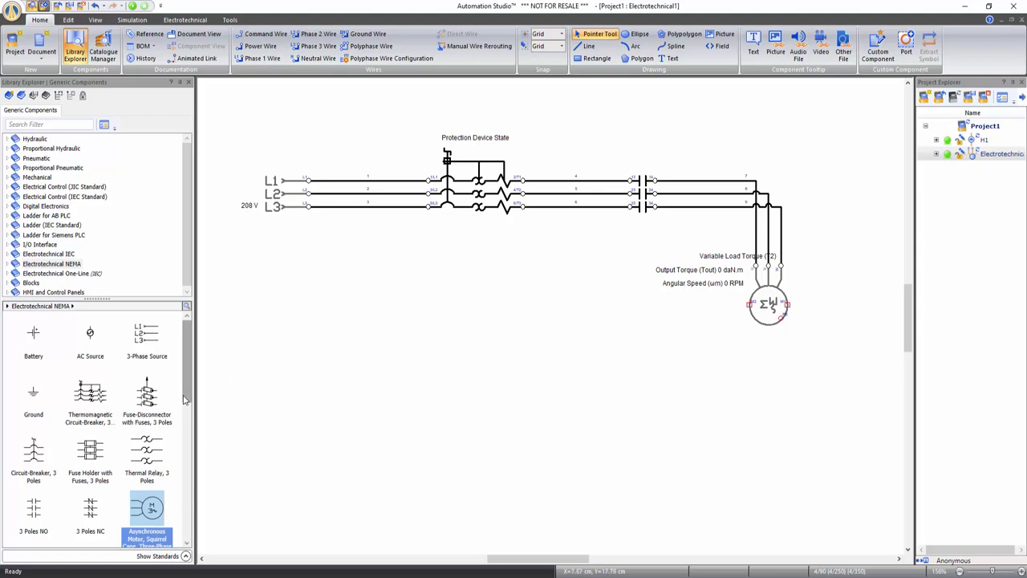
scroll(173, 442, down, 3)
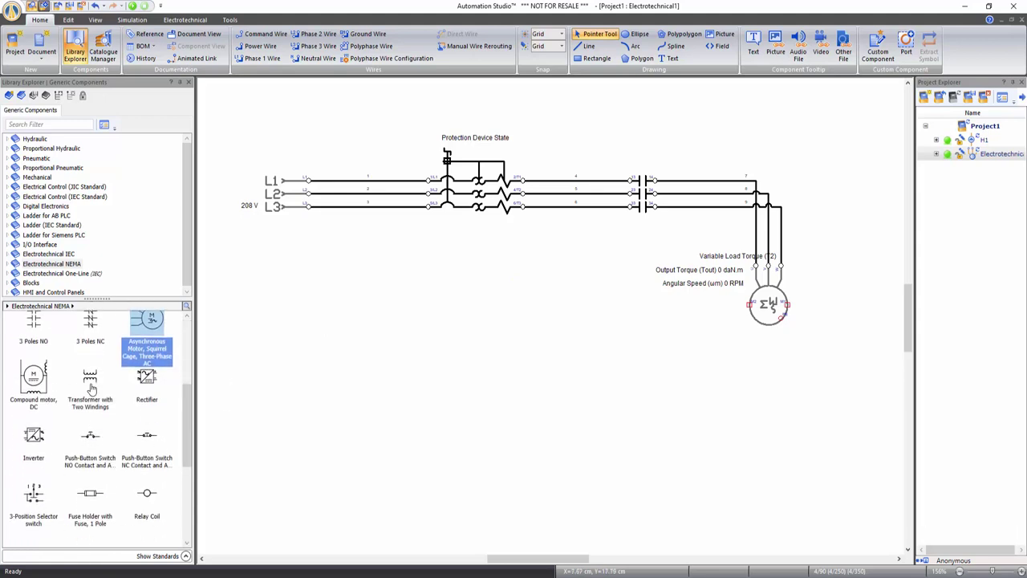
drag(90, 381, 374, 331)
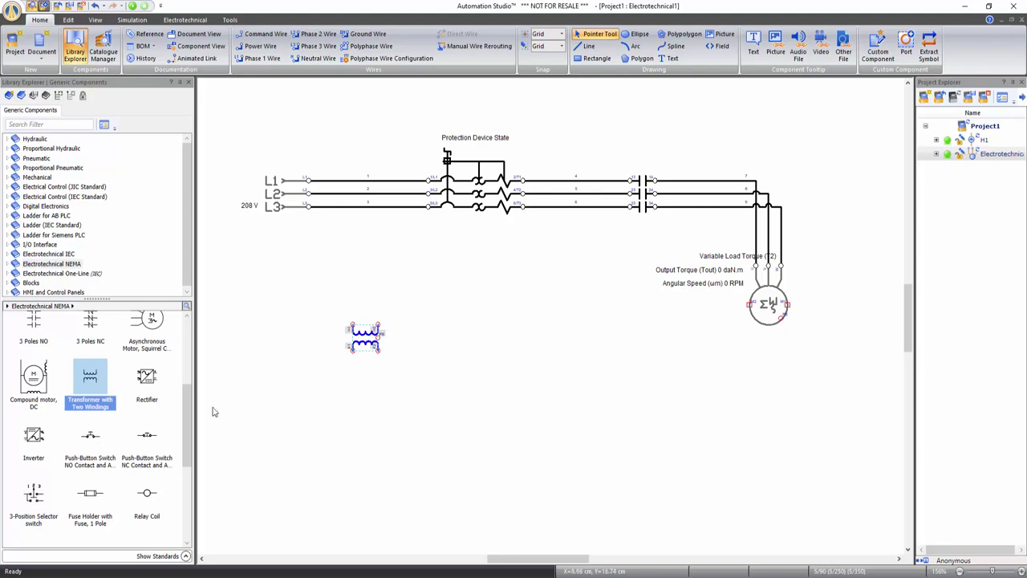
drag(188, 430, 170, 363)
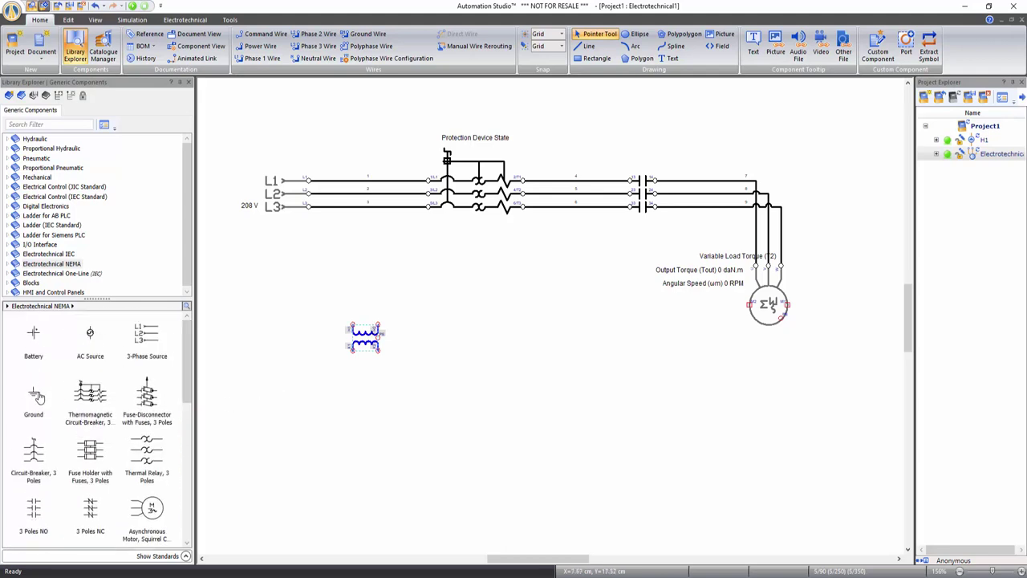
drag(36, 392, 837, 378)
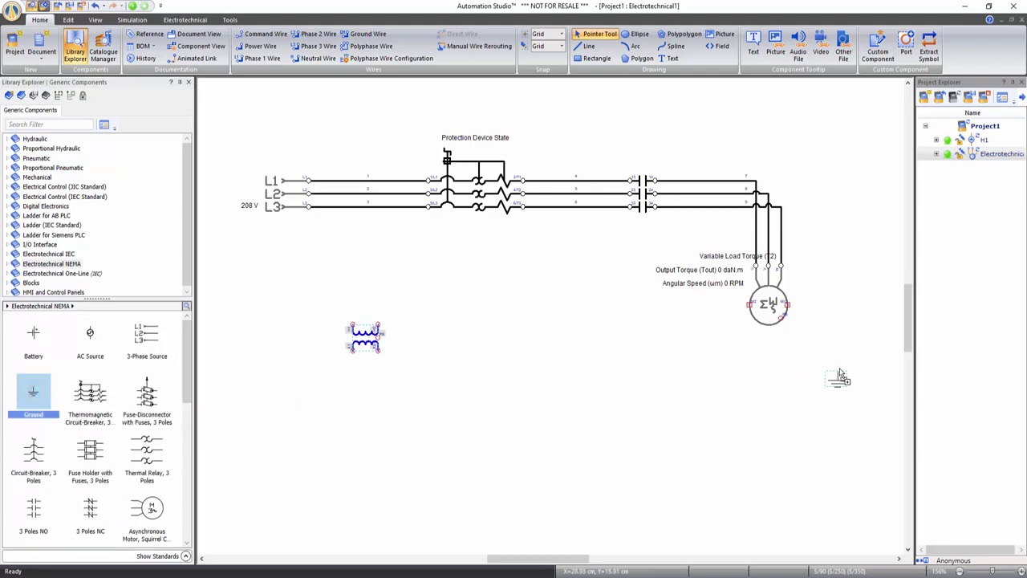
drag(30, 393, 472, 366)
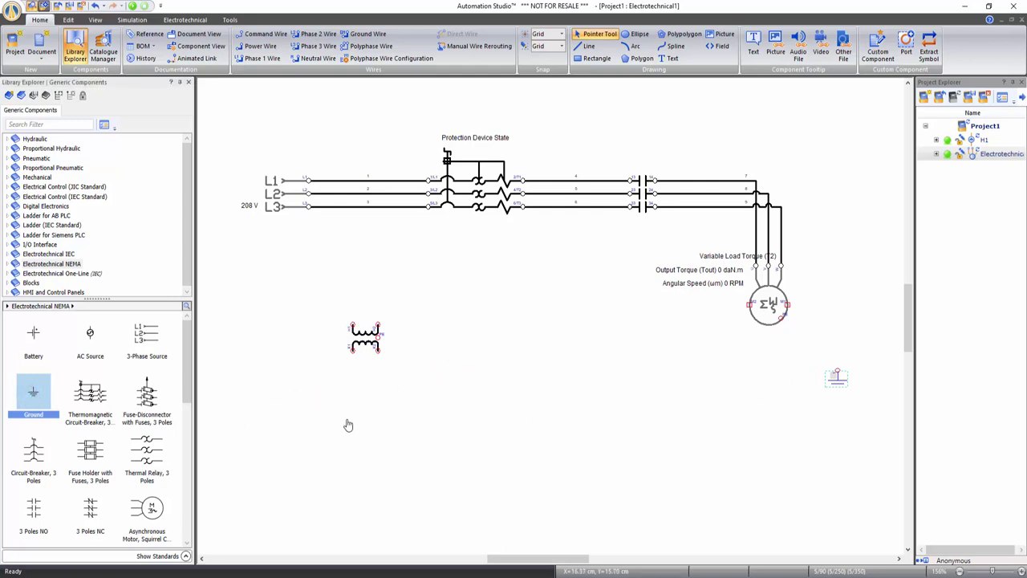
Add a push-button switch with NO contact and automatic return below the transformer, with the alias Start
click(185, 397)
drag(185, 397, 190, 466)
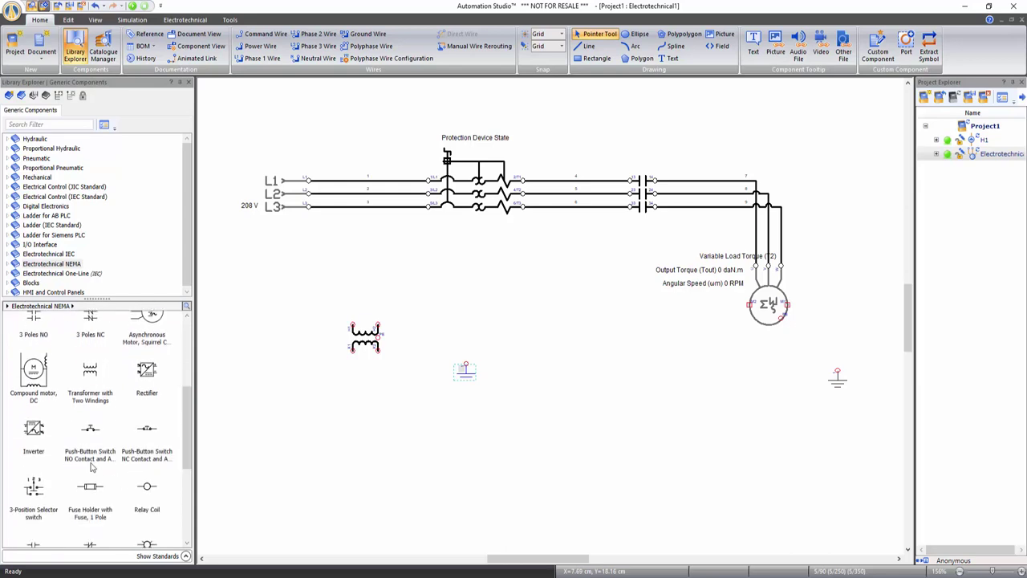
drag(82, 438, 381, 452)
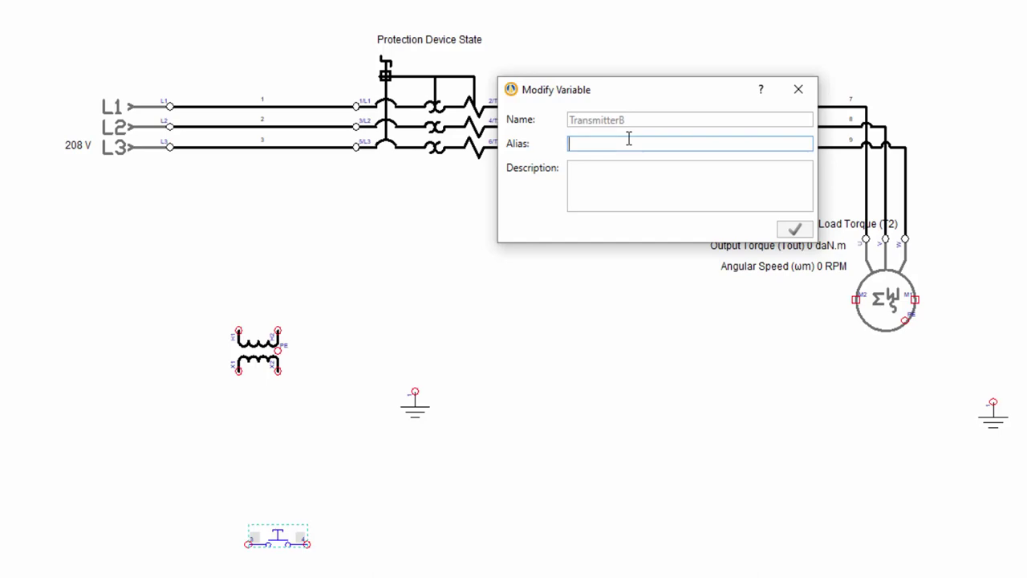
text(S)
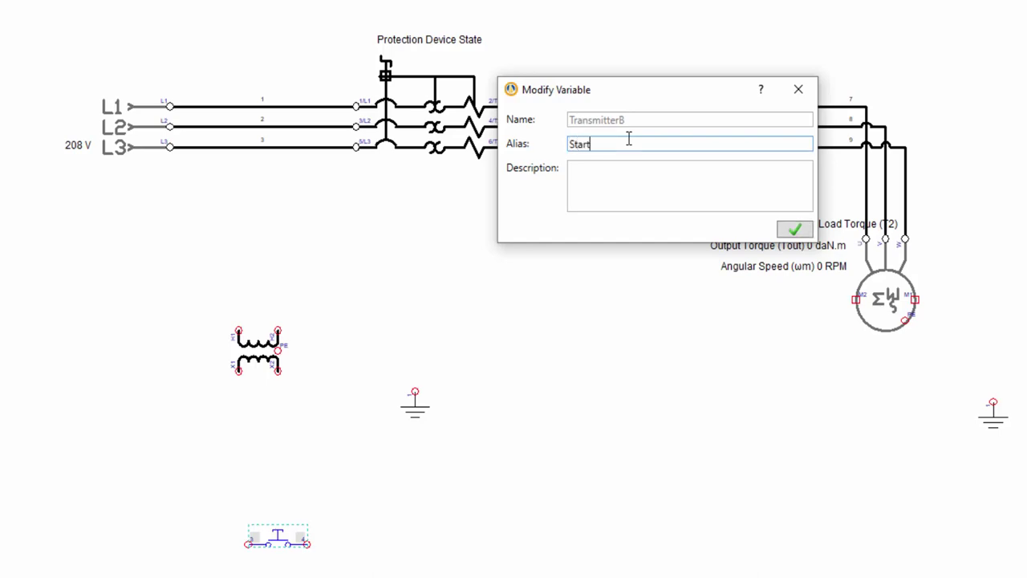
text(tart)
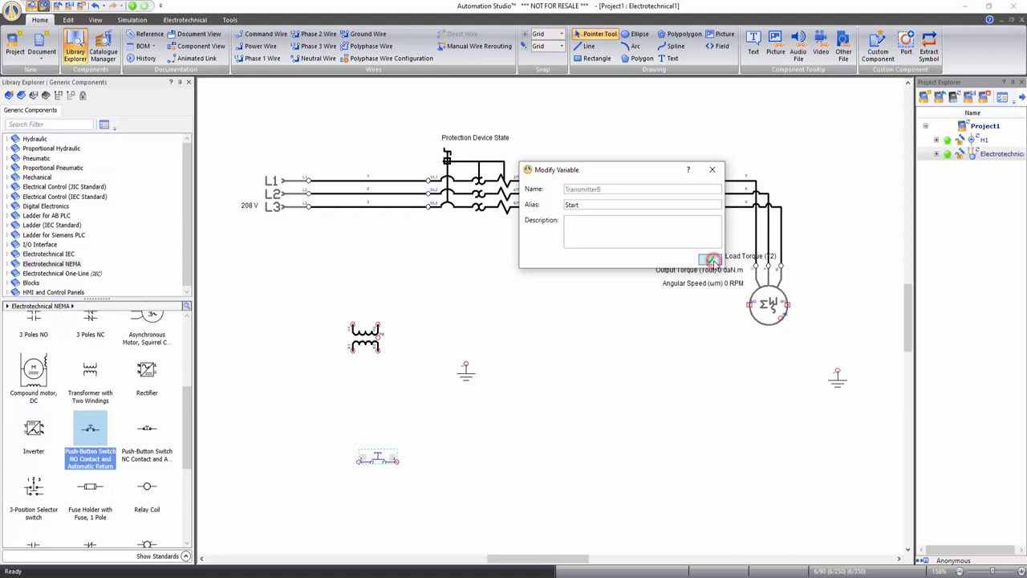
click(728, 255)
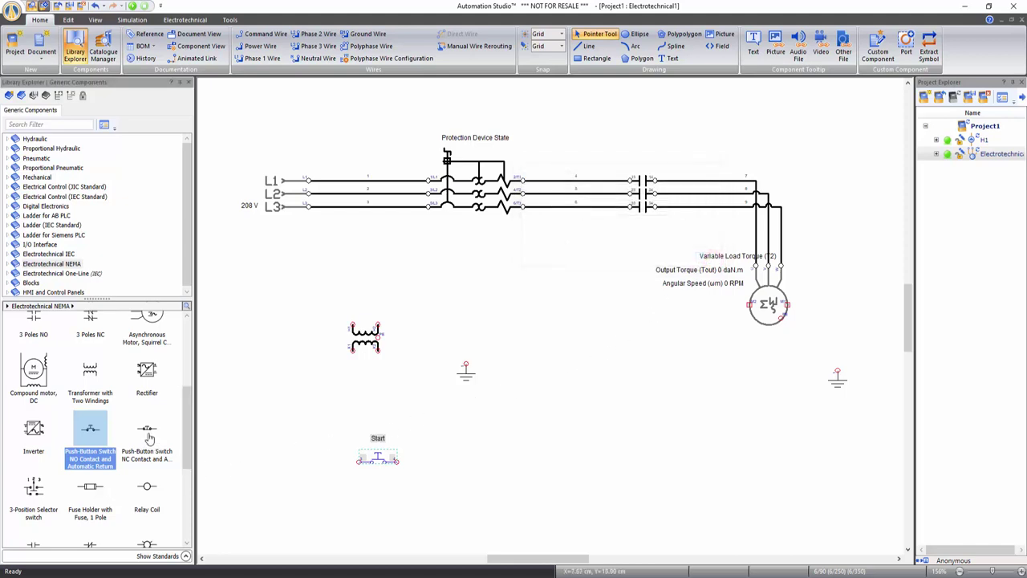
Add a push-button switch with NC contact and automatic return in line after the Start switch, with the alias Stop
drag(146, 430, 507, 461)
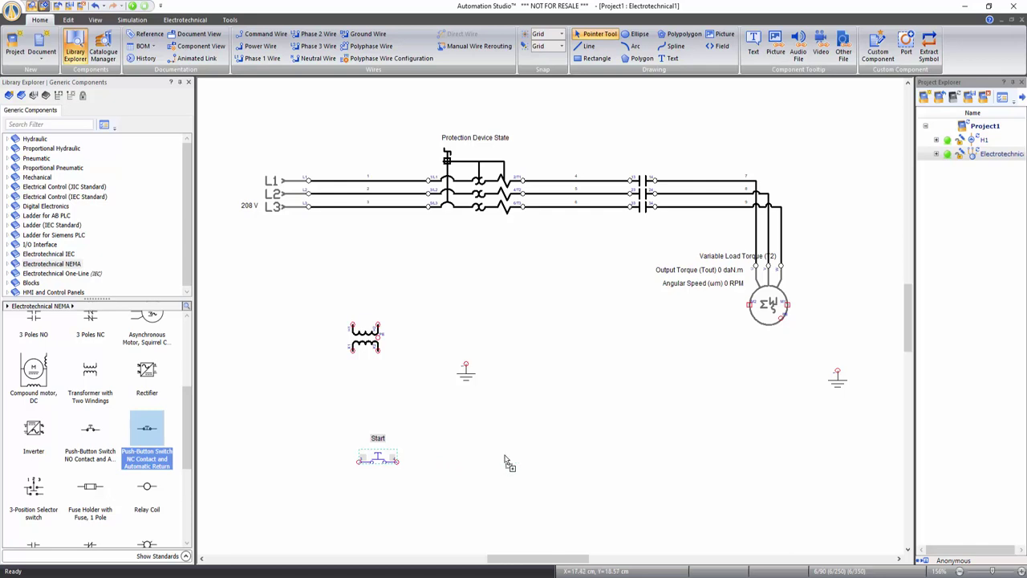
text(S)
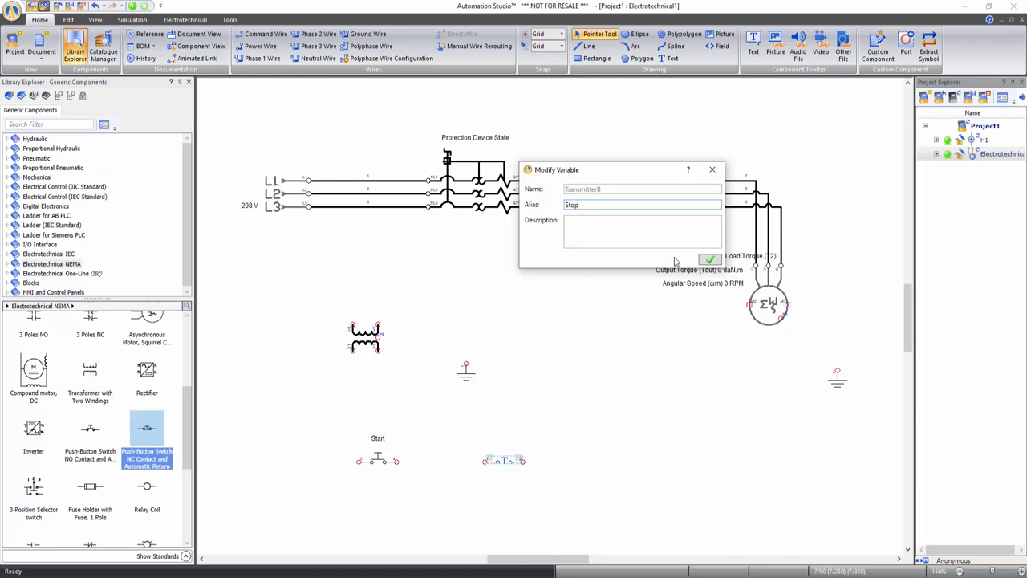
text(top)
click(708, 261)
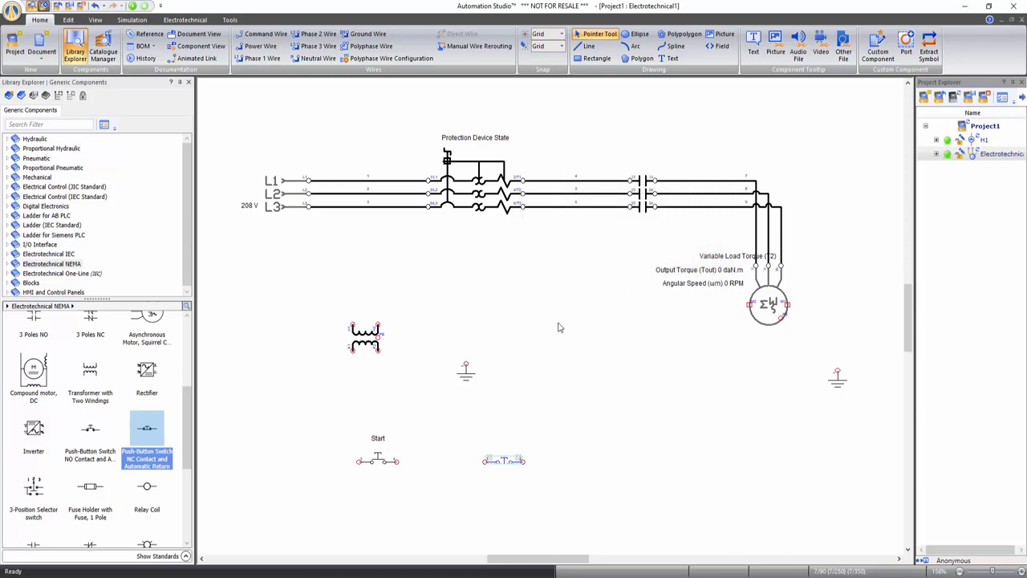
Add a relay coil in line after the Stop switch and give it the alias C1
drag(147, 487, 631, 462)
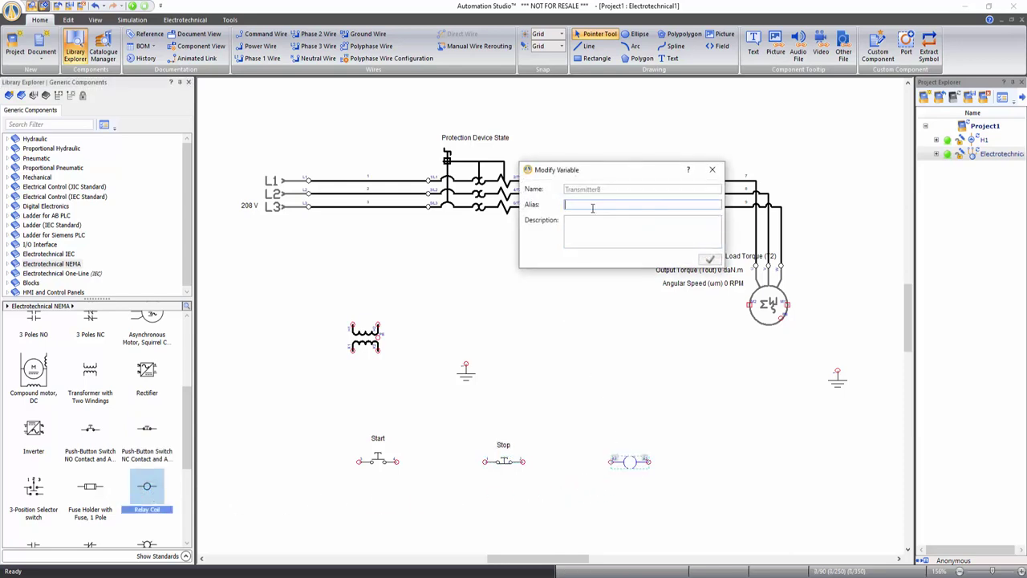
text(C1)
click(710, 259)
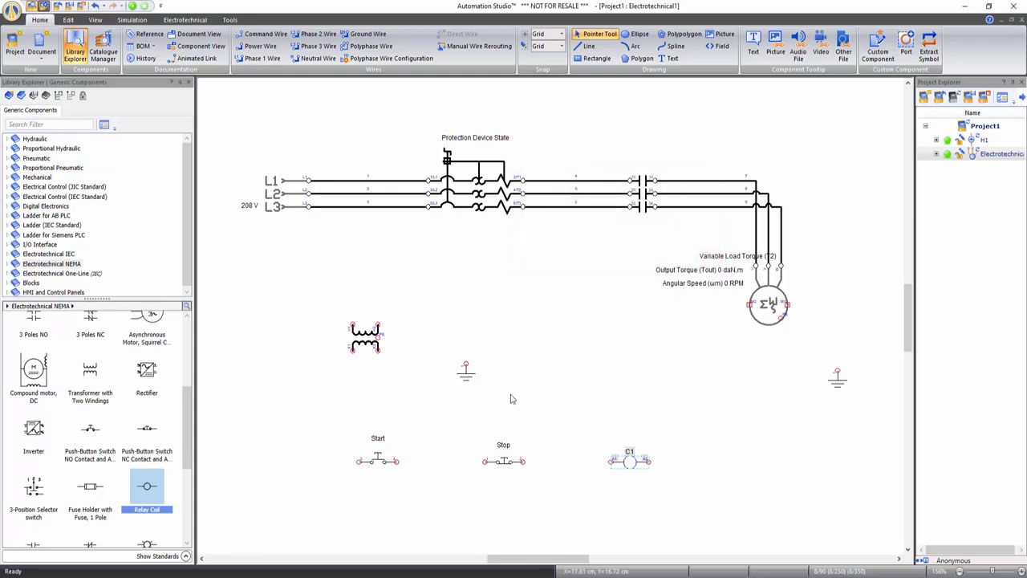
click(511, 398)
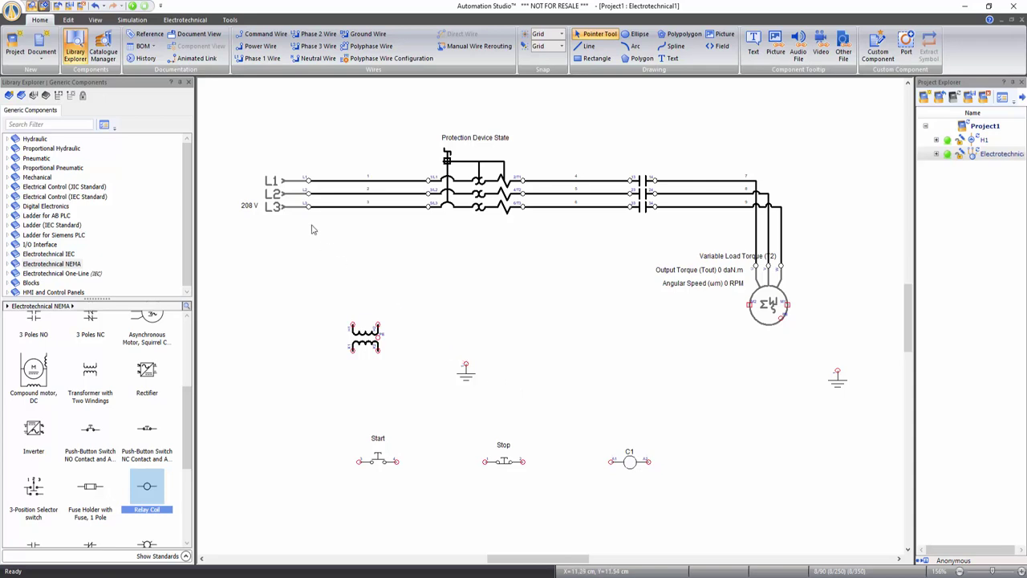
Connect the transformer's two primary terminals to the L3 and L2 terminals of the 3-phase source with power wires
click(259, 48)
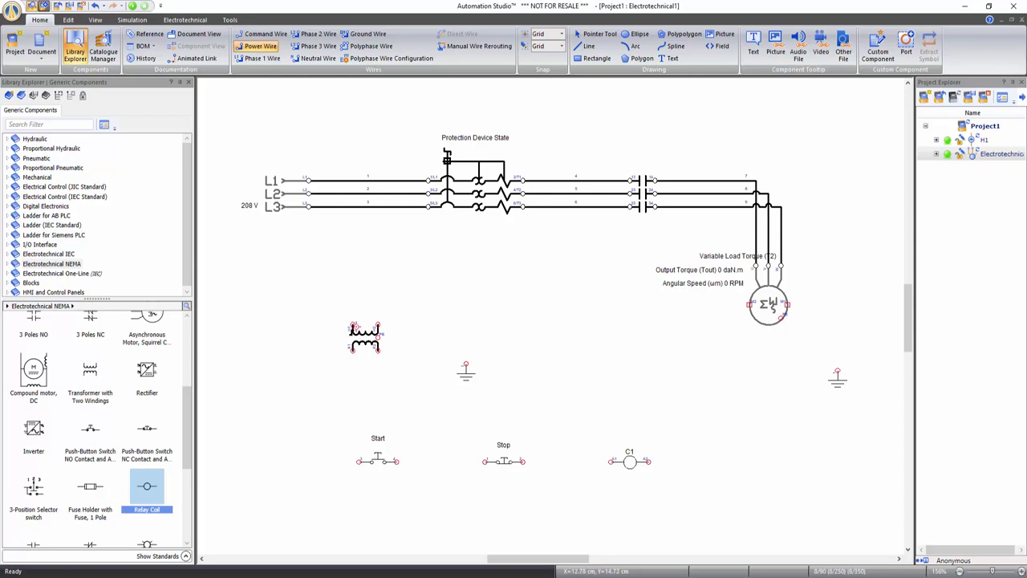
click(353, 324)
click(308, 205)
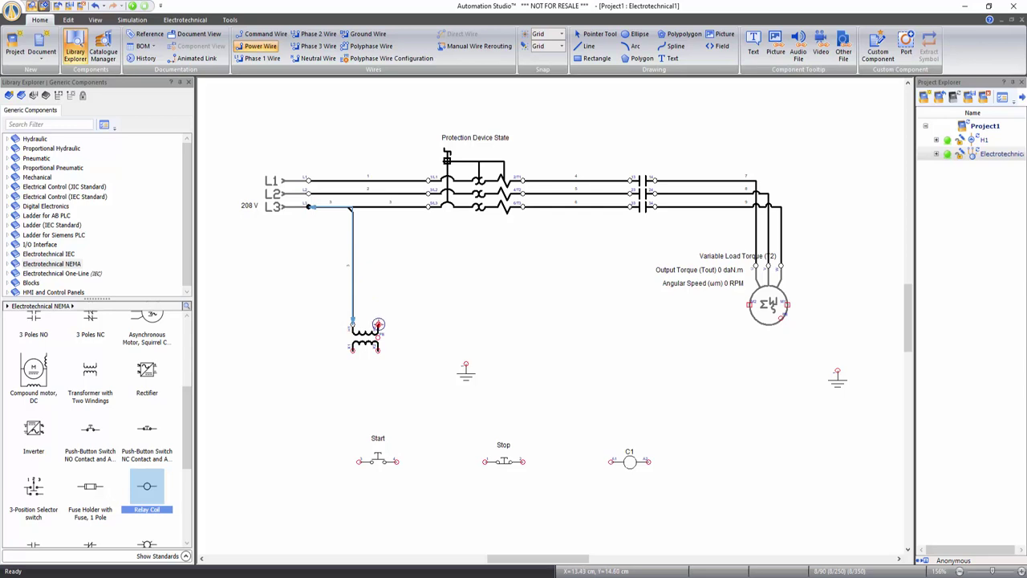
click(378, 325)
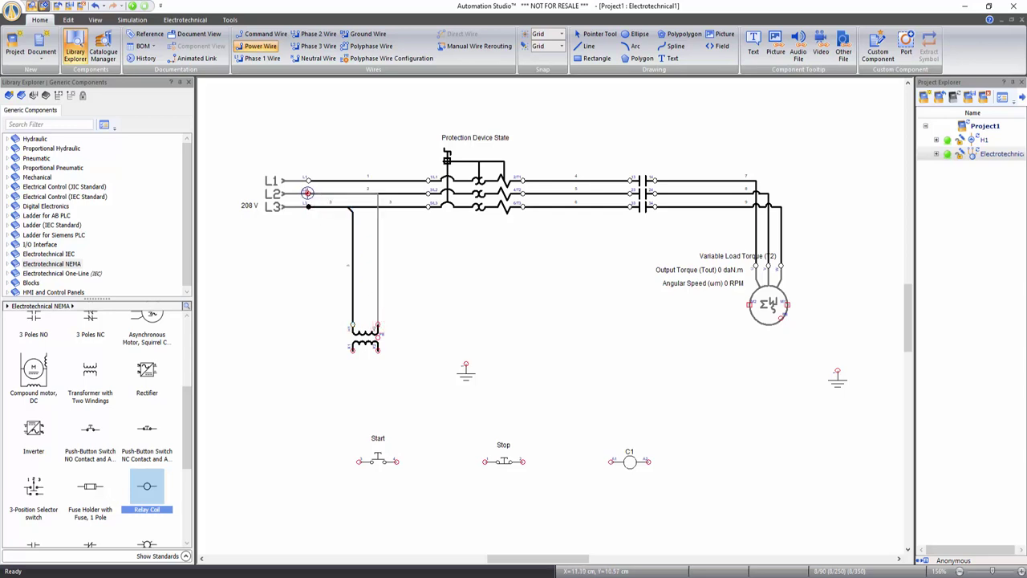
click(308, 193)
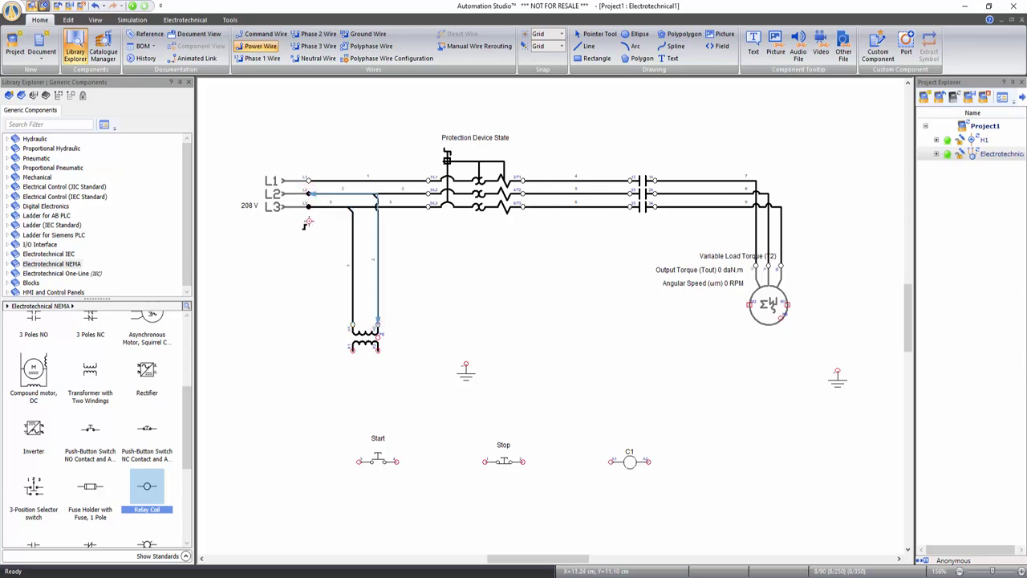
key(Escape)
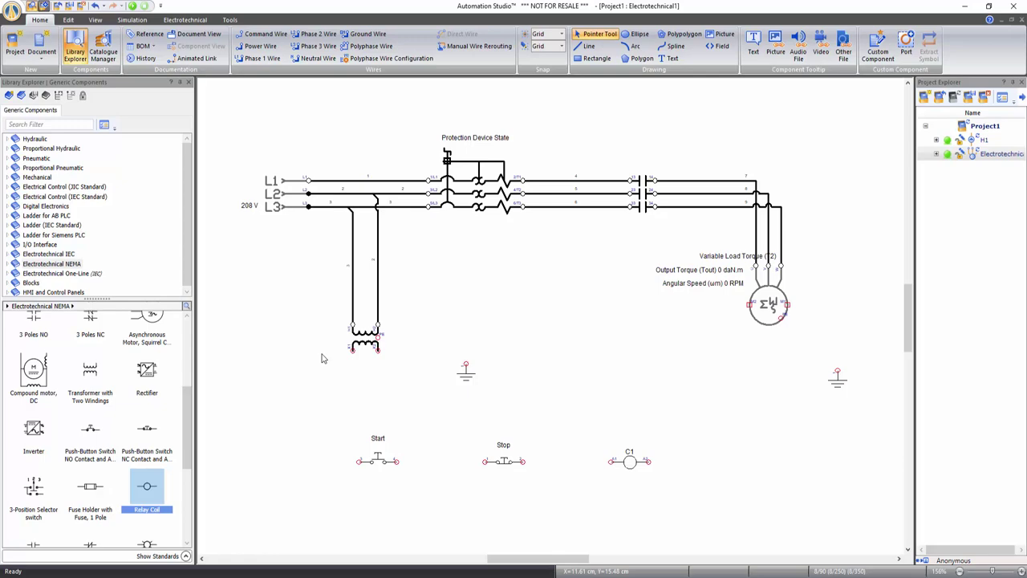
Review the transformer's technical data in its component properties, including primary voltage, secondary voltage and rated frequency
right_click(365, 334)
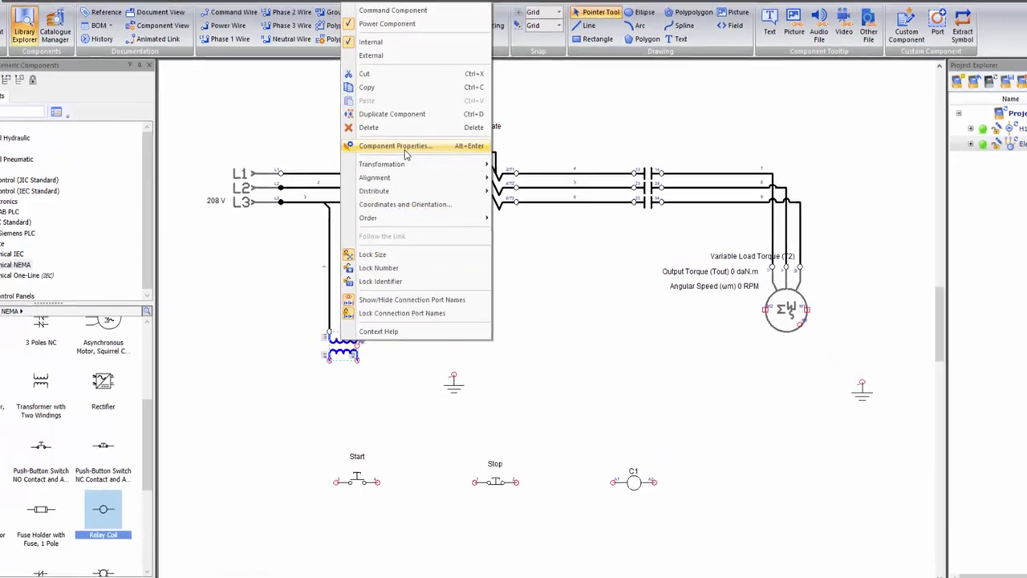
click(421, 158)
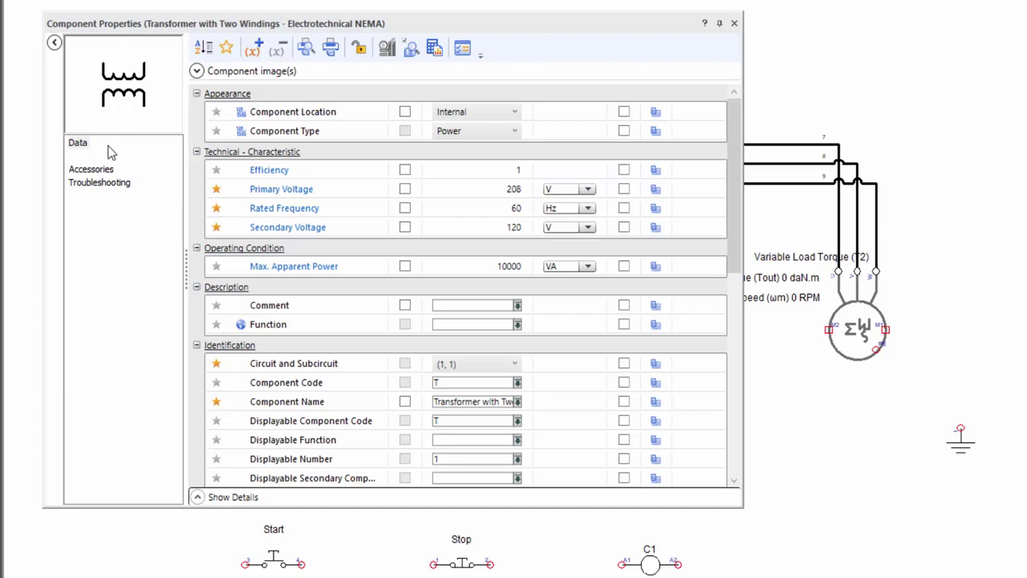
click(79, 146)
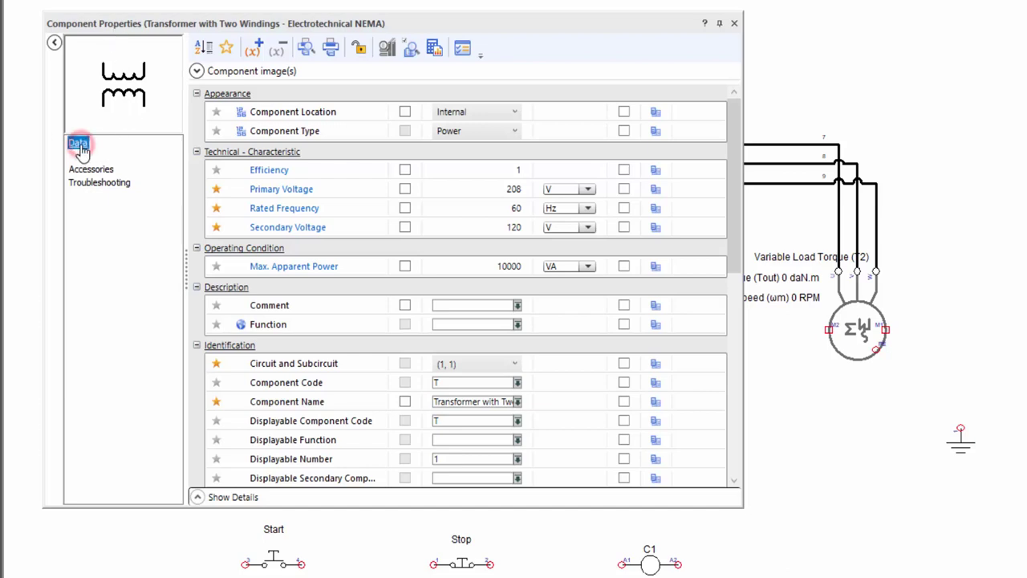
mouse_move(319, 196)
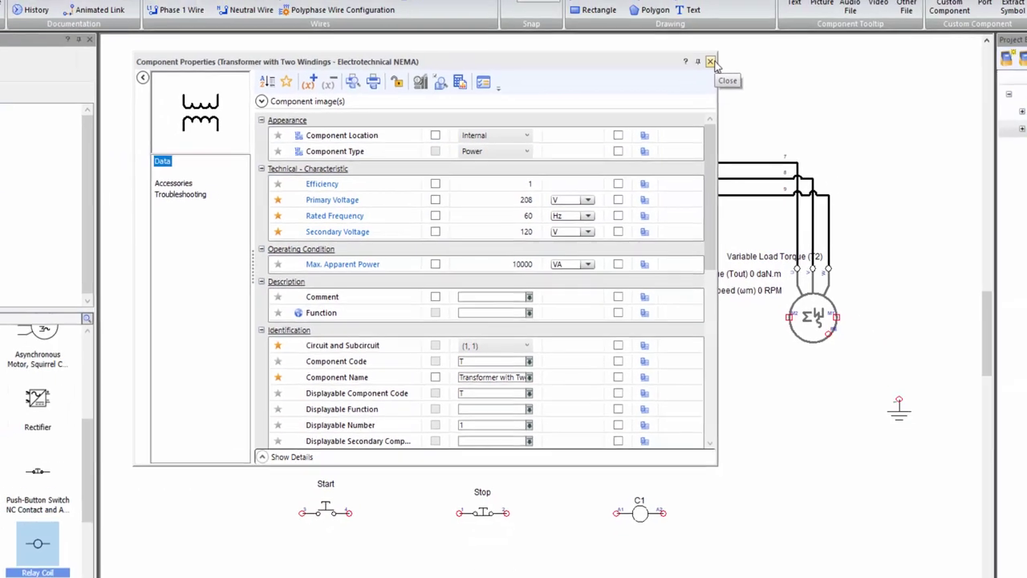
click(734, 23)
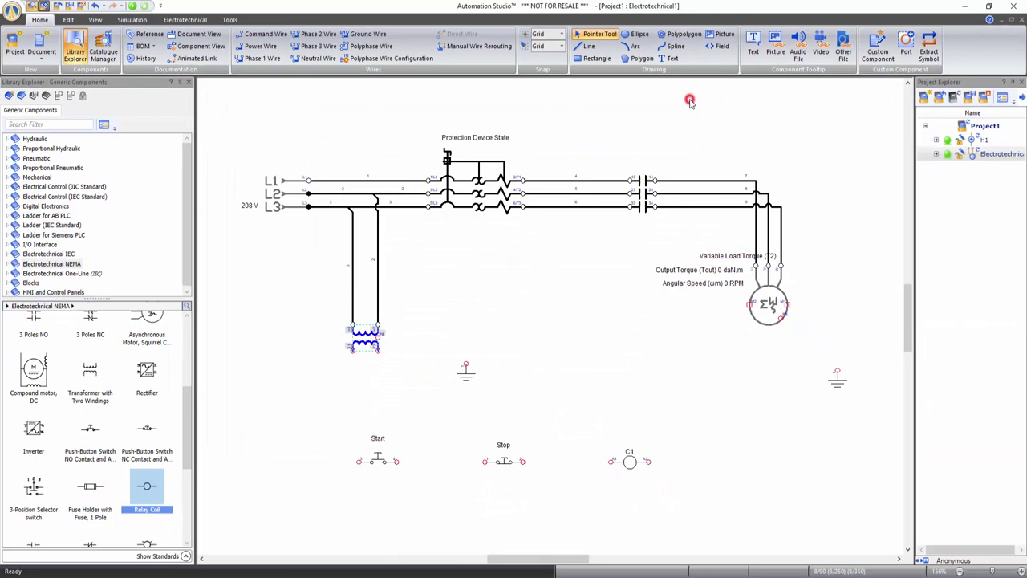
click(500, 321)
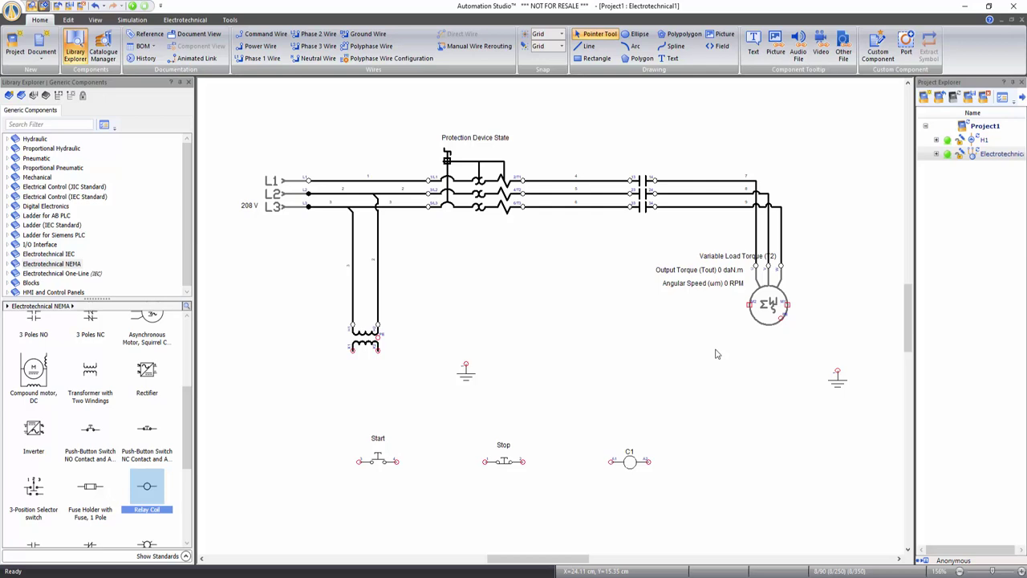
Read the context help for the three-phase squirrel cage motor, covering its modeling, technical characteristic and external data parameters
right_click(758, 307)
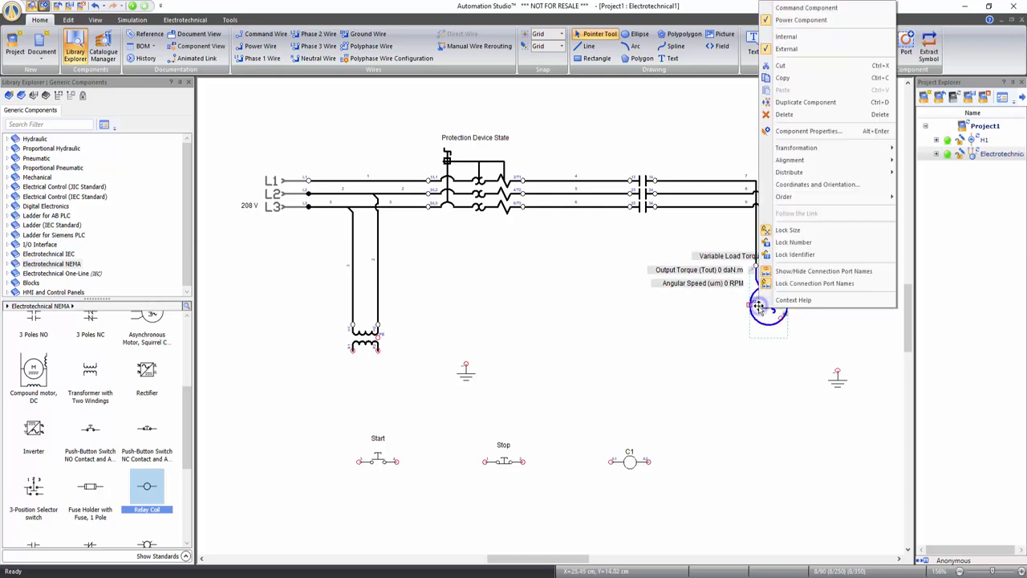
click(796, 302)
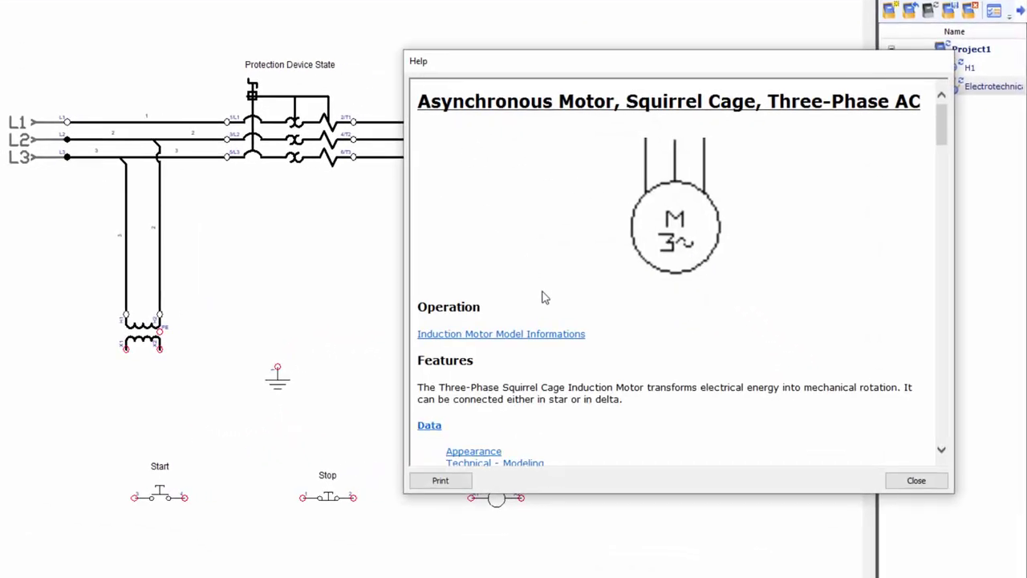
scroll(605, 361, down, 1)
scroll(605, 361, down, 1)
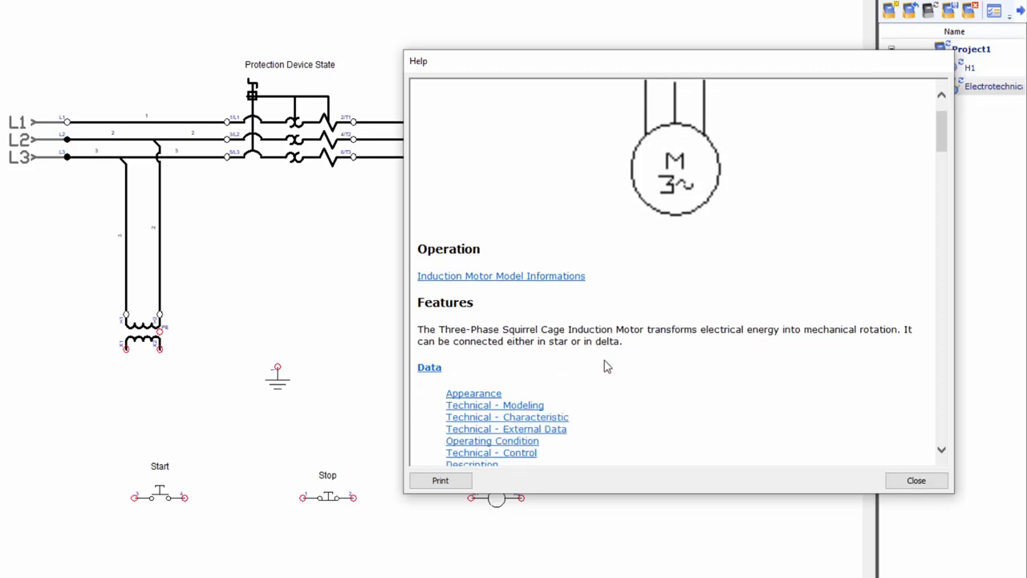
scroll(608, 367, down, 4)
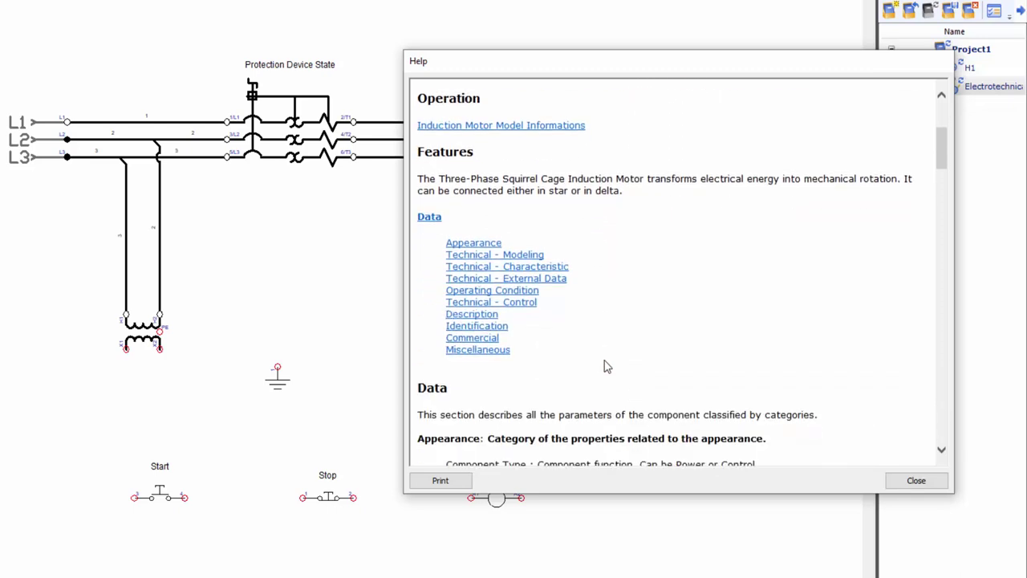
scroll(607, 363, down, 3)
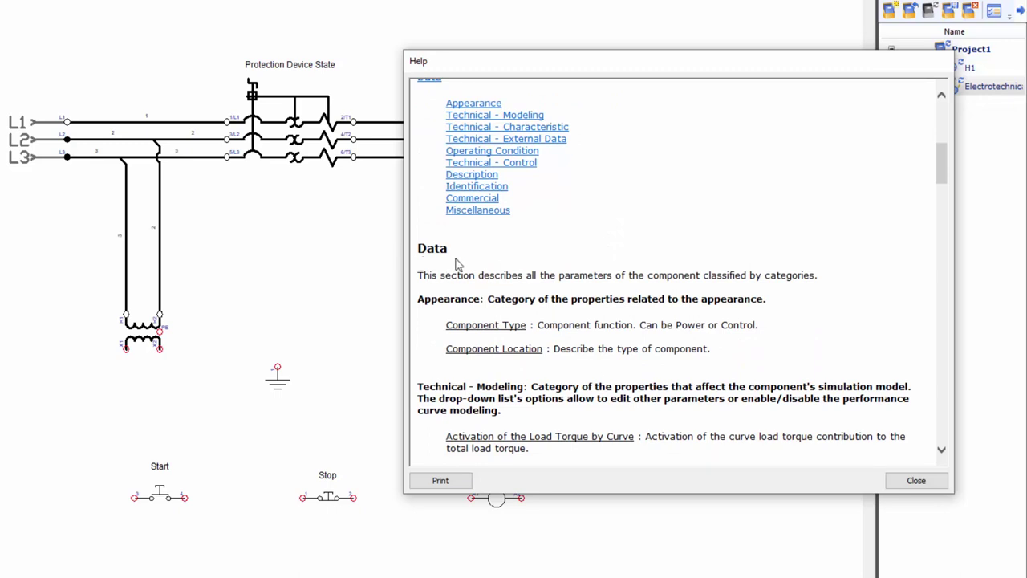
click(743, 359)
click(758, 363)
scroll(757, 363, down, 5)
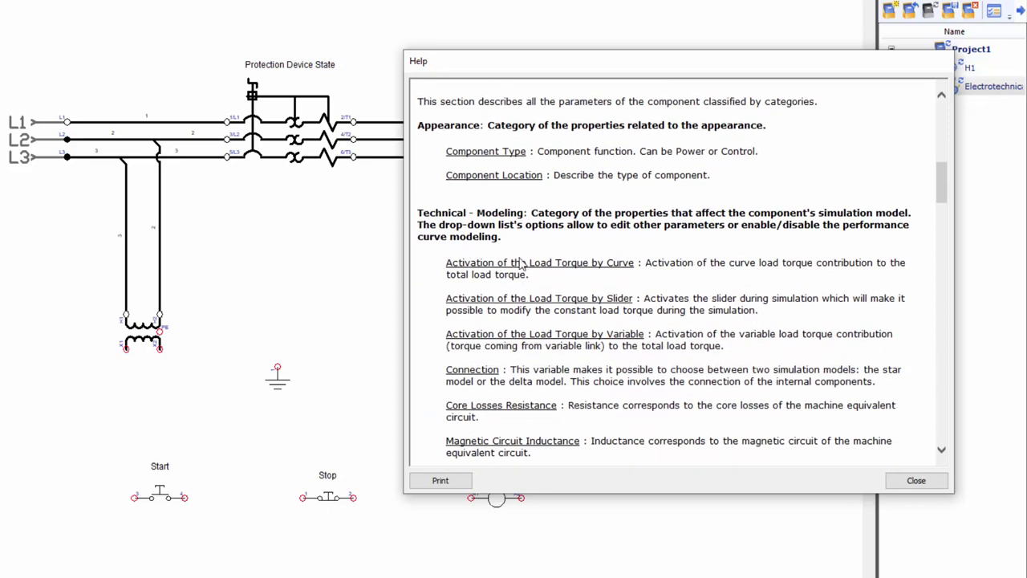
scroll(639, 347, down, 3)
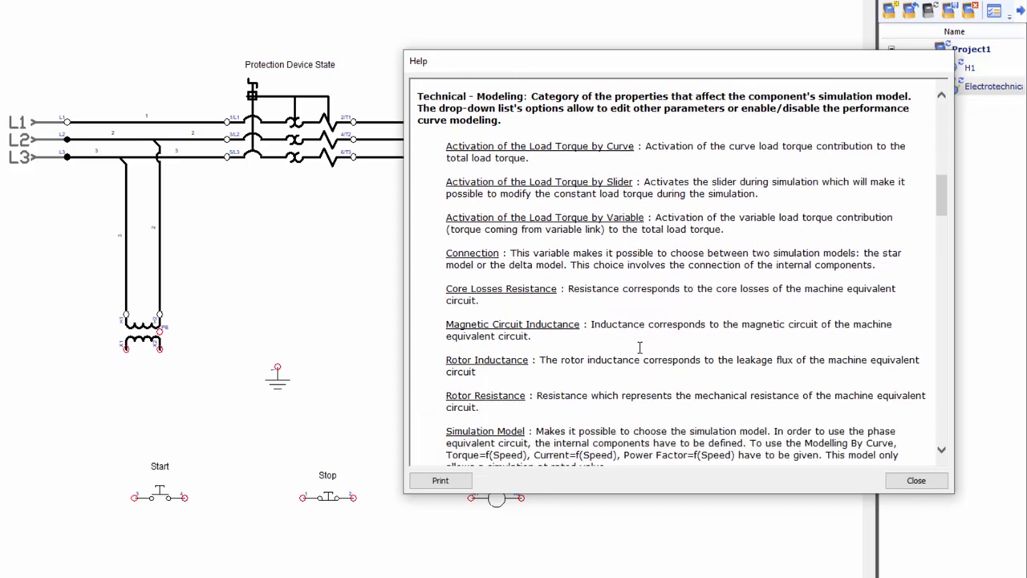
scroll(640, 347, down, 7)
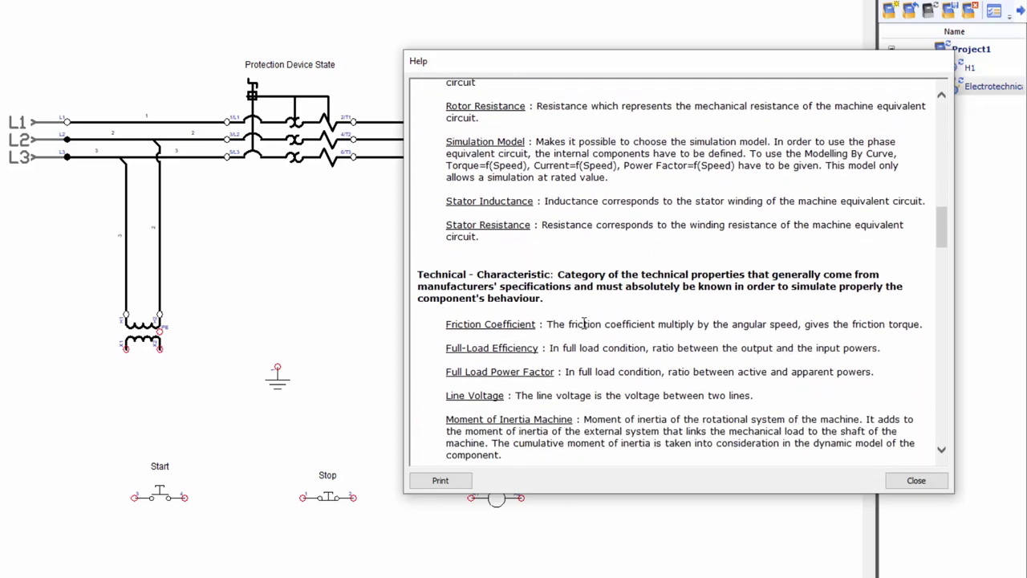
scroll(593, 361, down, 6)
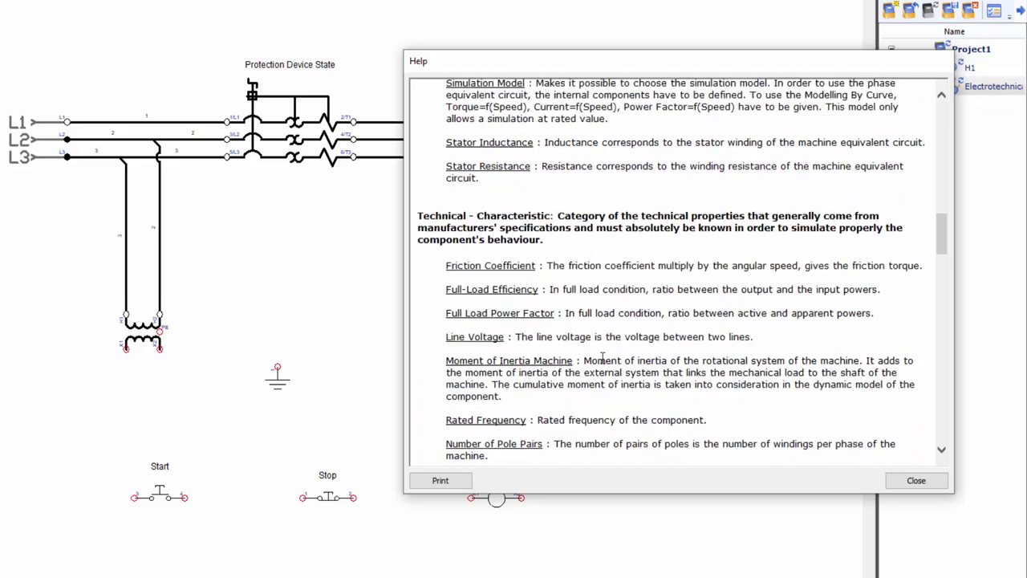
scroll(603, 358, down, 4)
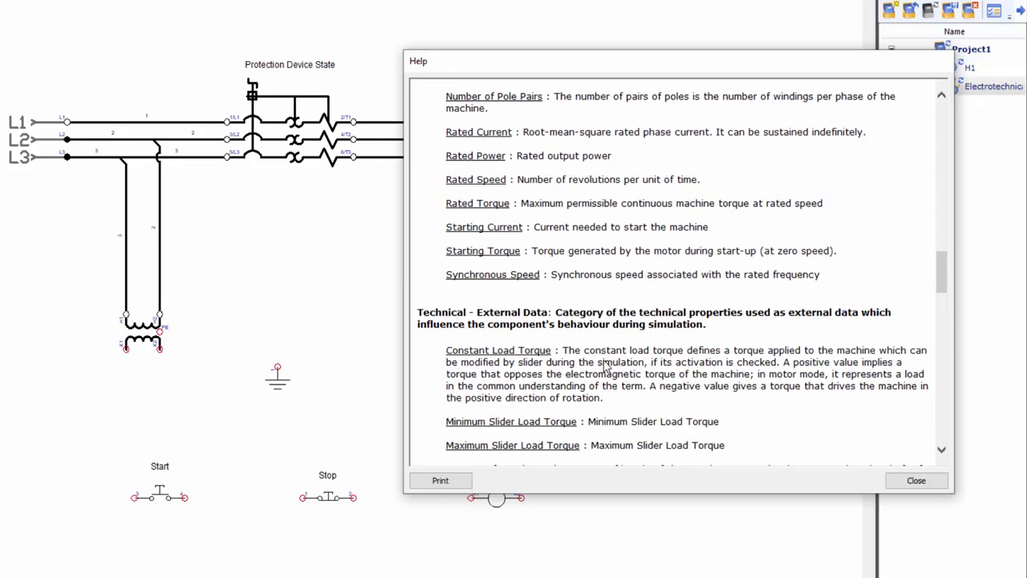
scroll(614, 375, down, 10)
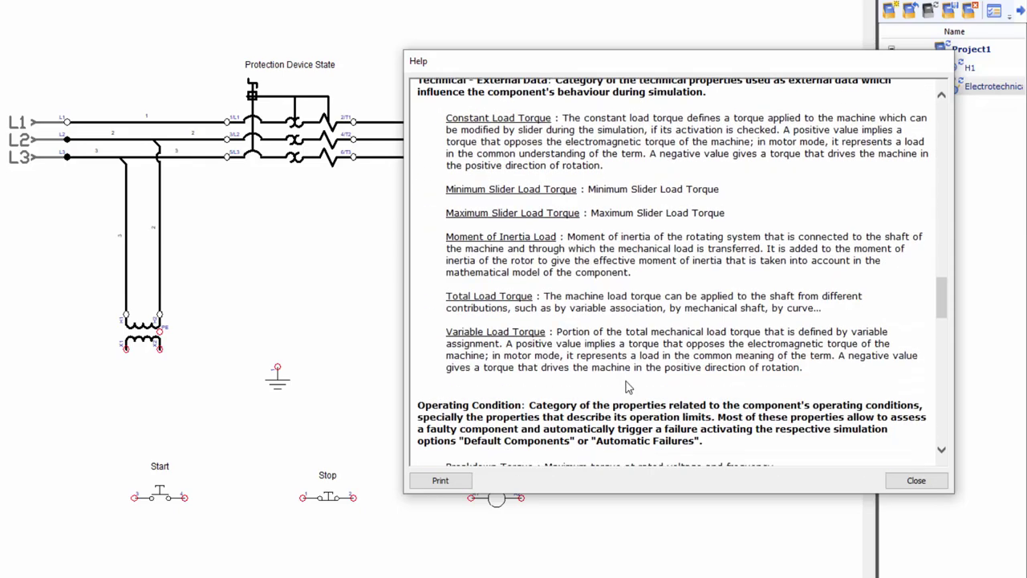
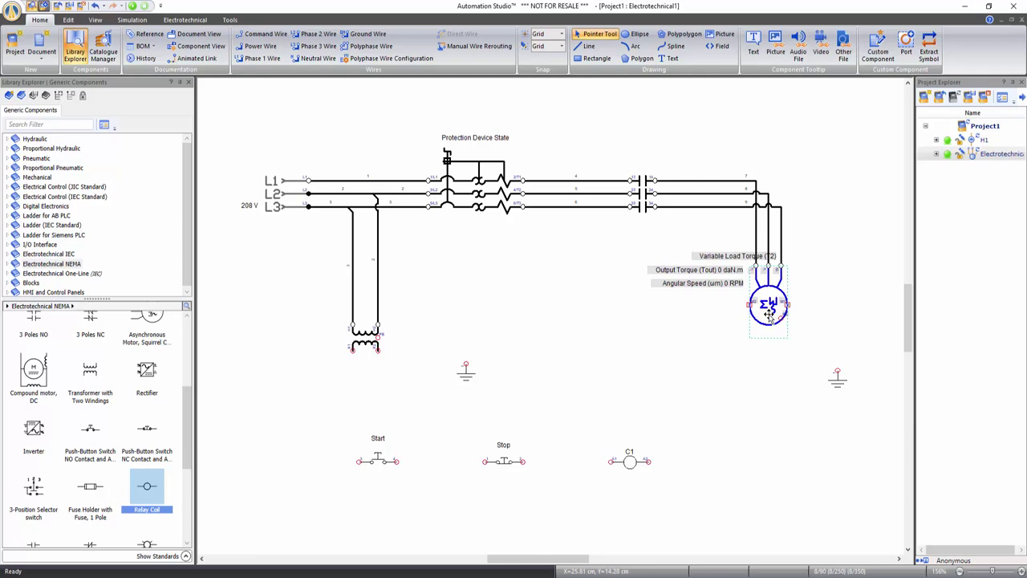
key(F1)
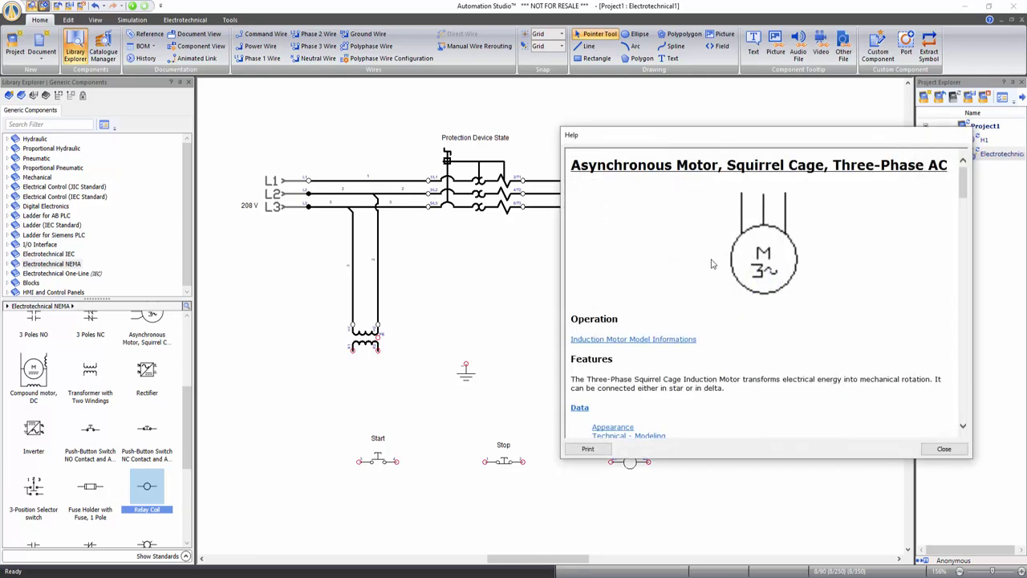
click(937, 450)
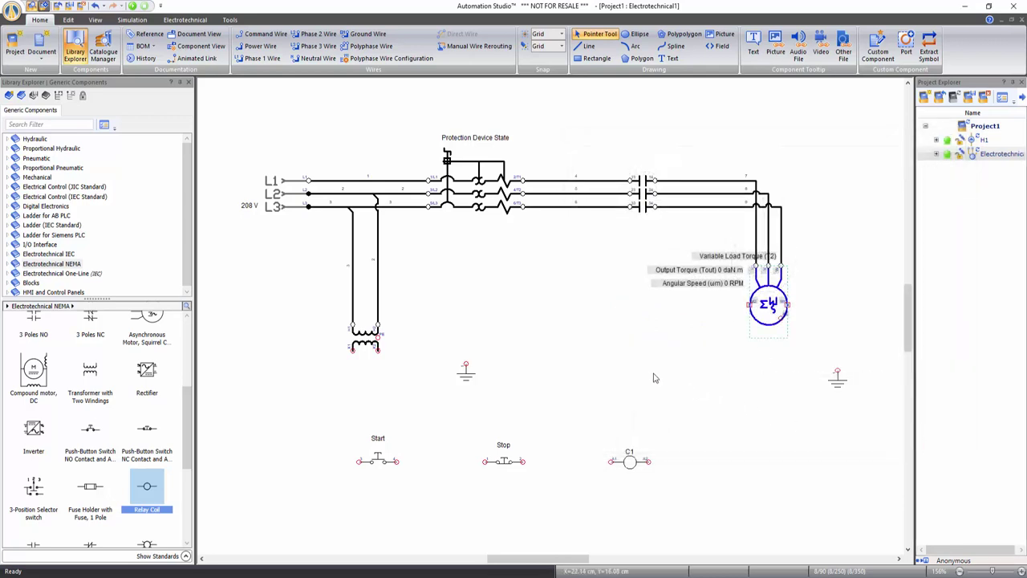
Wire the transformer's first secondary terminal in series through the Start switch, Stop switch and C1 relay coil with command wires
click(255, 35)
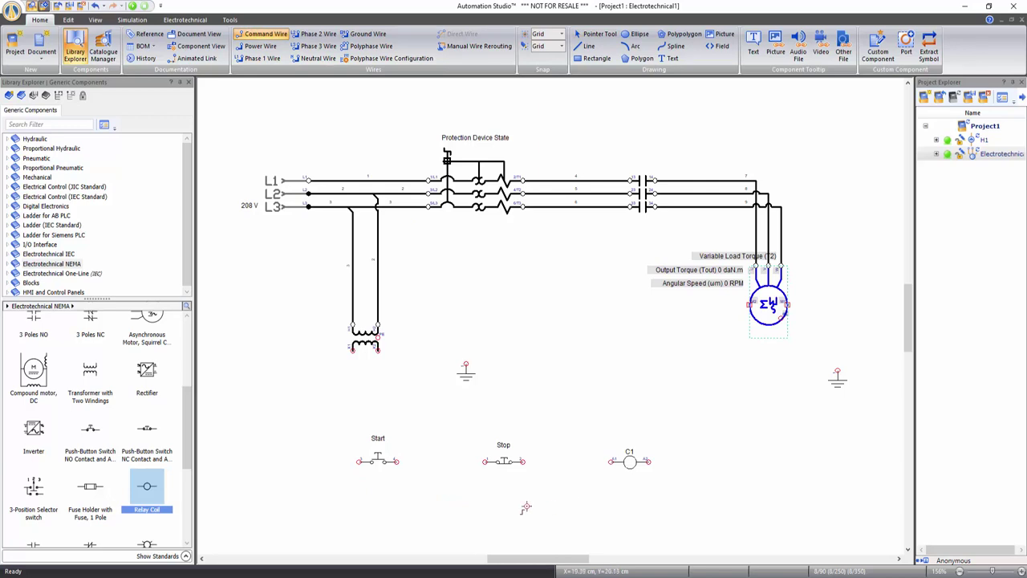
drag(352, 350, 361, 461)
click(395, 462)
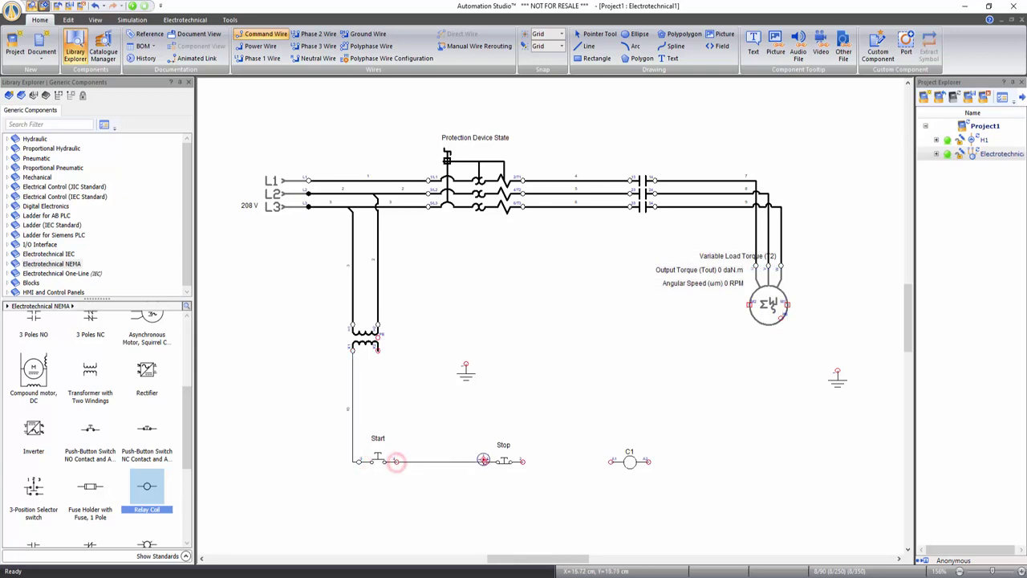
click(484, 462)
click(523, 463)
click(610, 462)
click(610, 461)
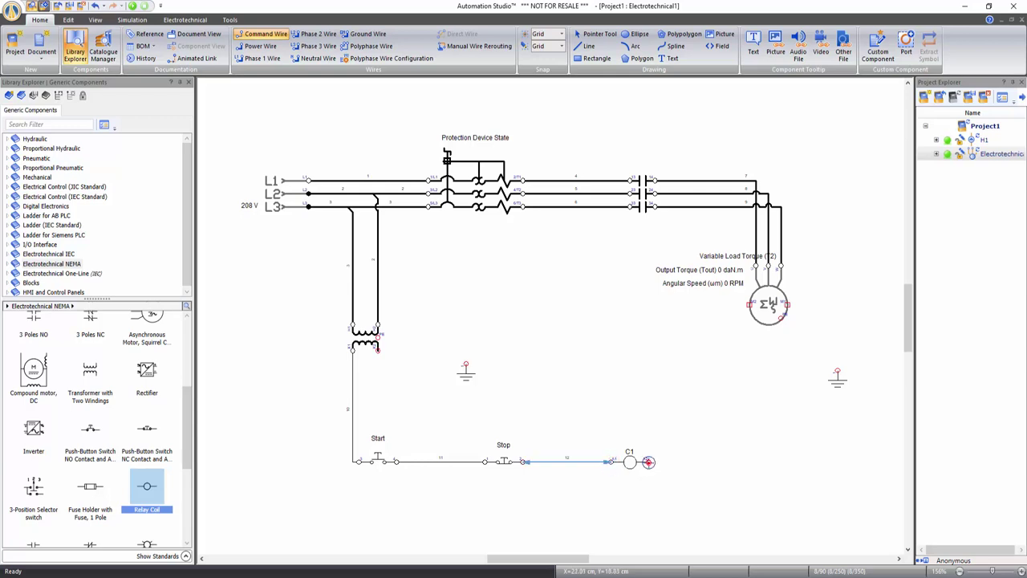
Close the control circuit with a command wire routed from the C1 coil's free terminal back to the transformer's other secondary terminal
click(649, 462)
click(674, 417)
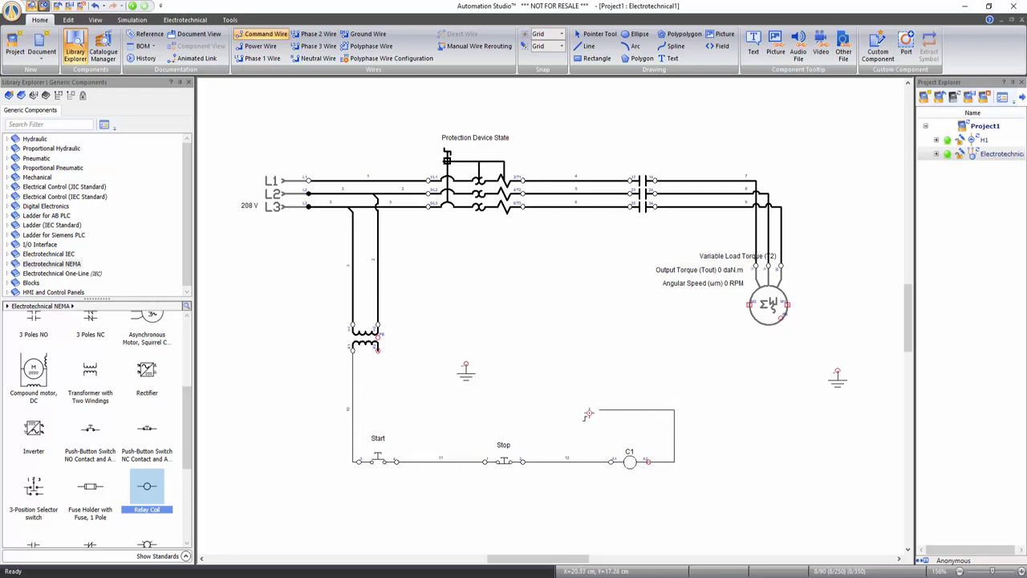
click(377, 402)
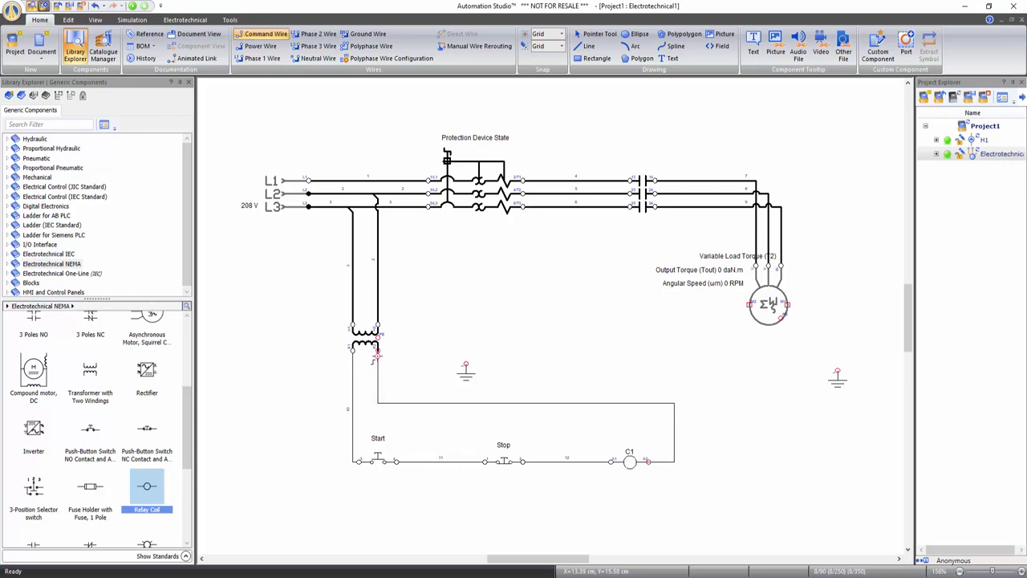
click(377, 350)
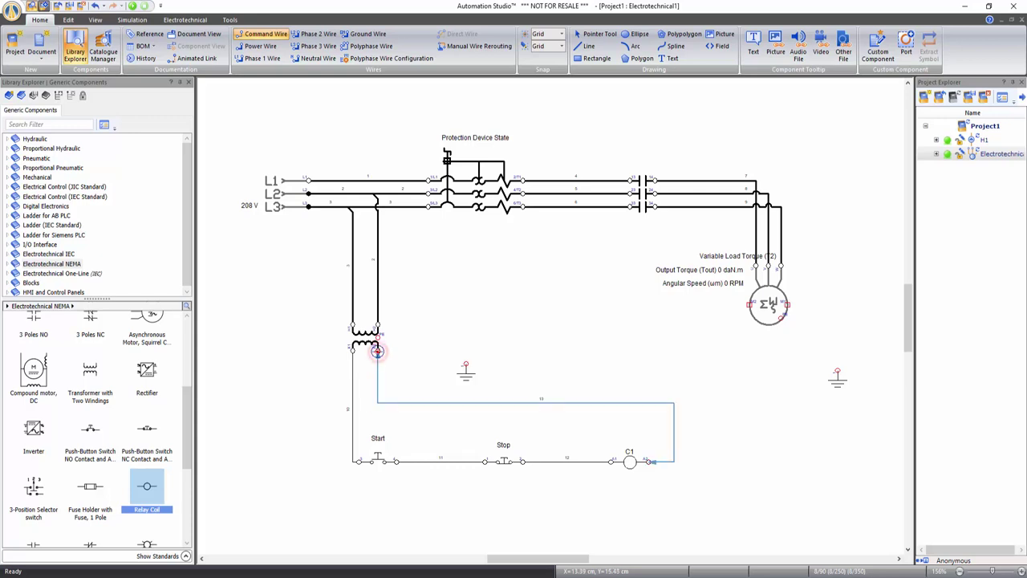
key(Escape)
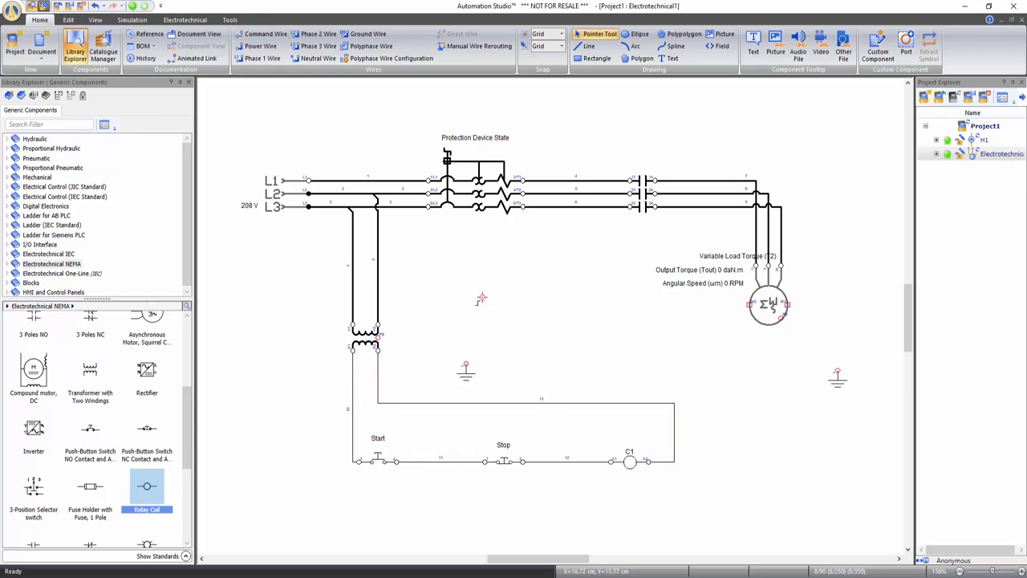
Connect the motor and the transformer to their respective ground symbols with ground wires
click(363, 37)
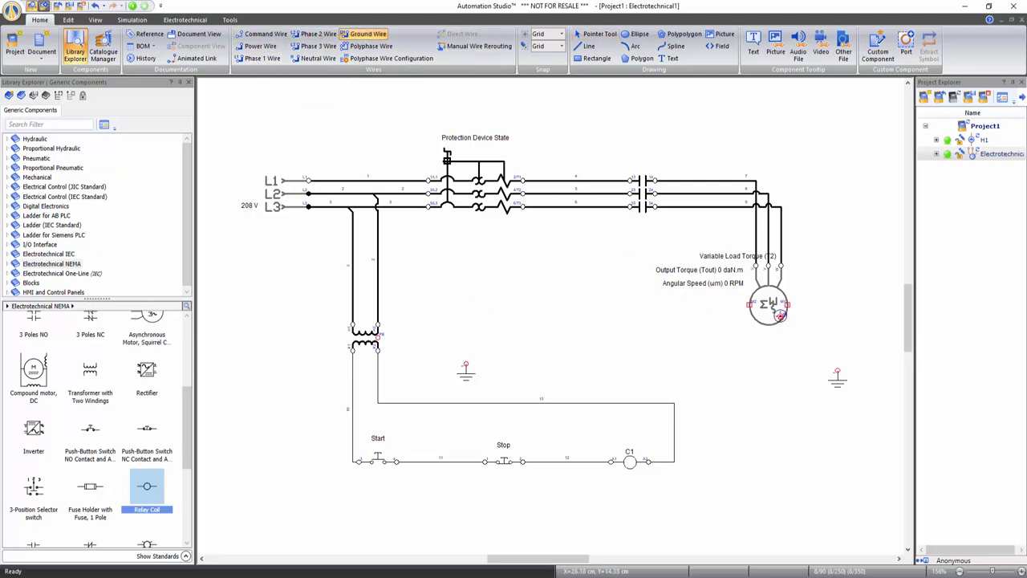
drag(780, 318, 837, 371)
click(837, 373)
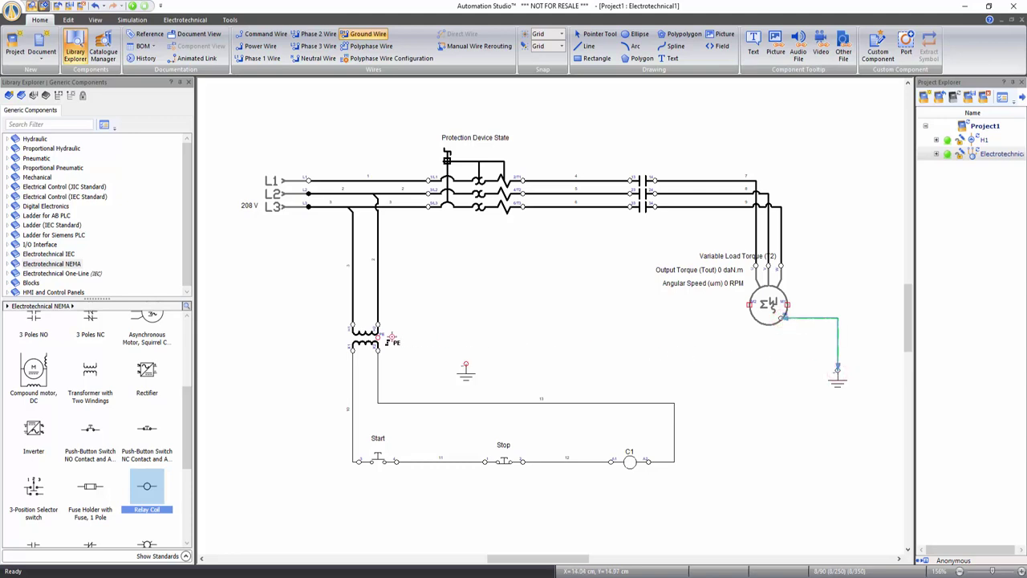
drag(378, 337, 467, 363)
click(466, 363)
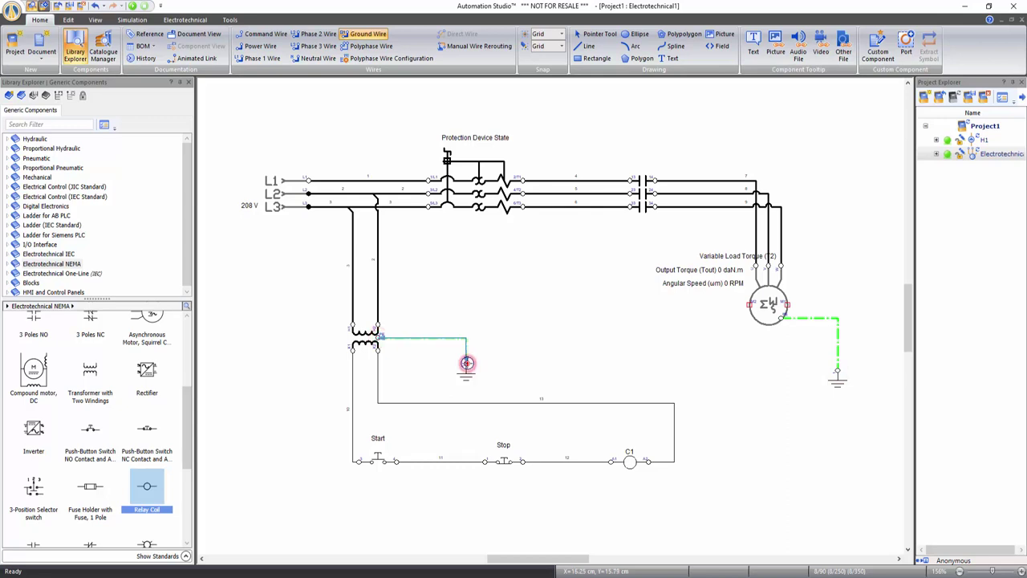
key(Escape)
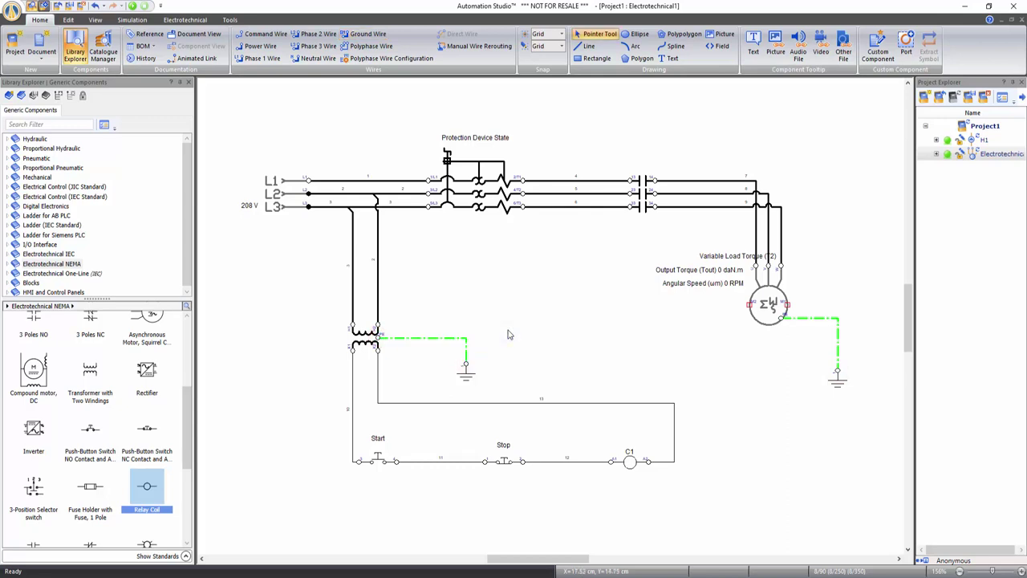
right_click(441, 338)
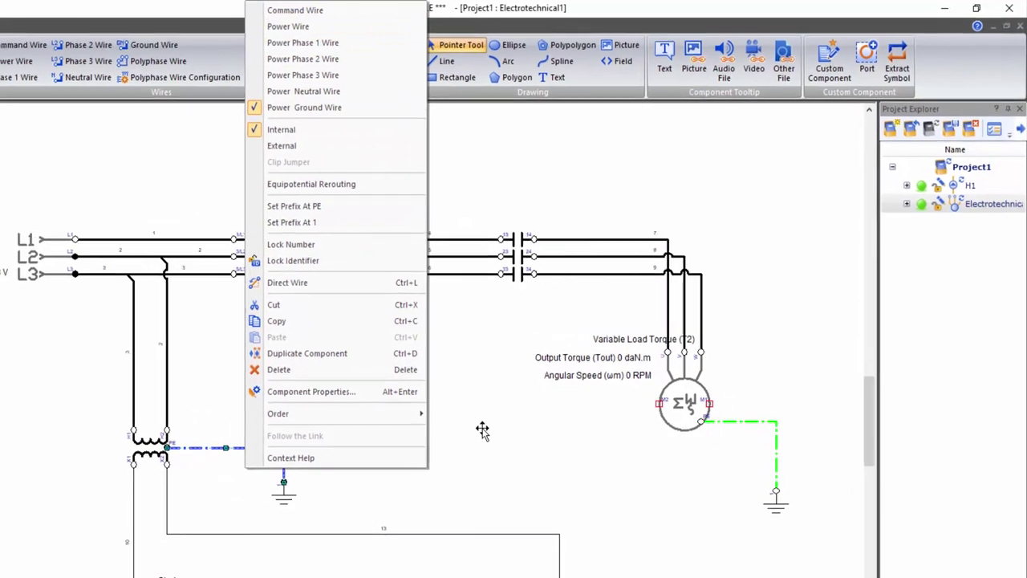
click(483, 430)
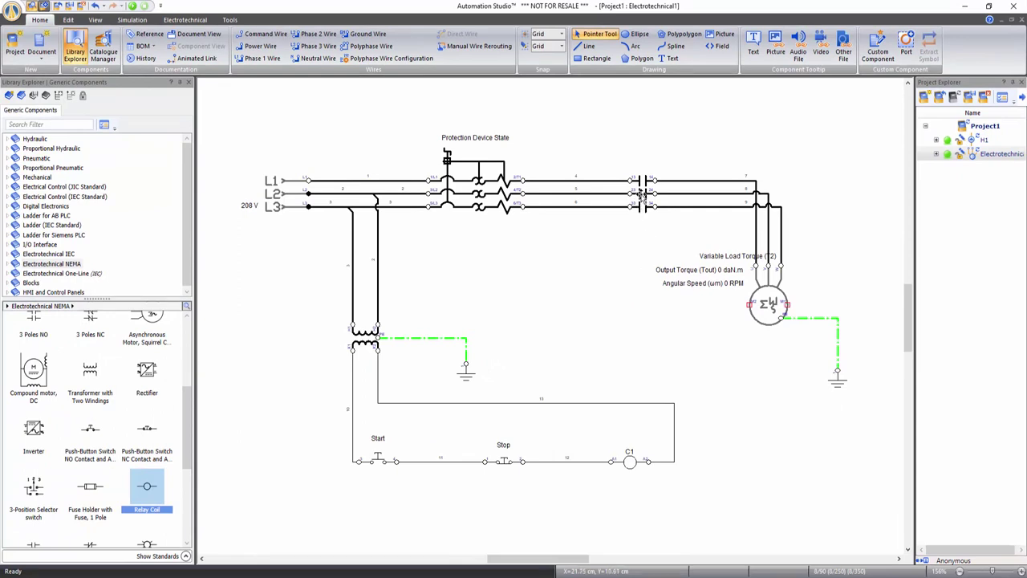
Associate the 3 Poles NO contact's input signal with the relay coil's C1 variable and review the resulting link
double_click(641, 192)
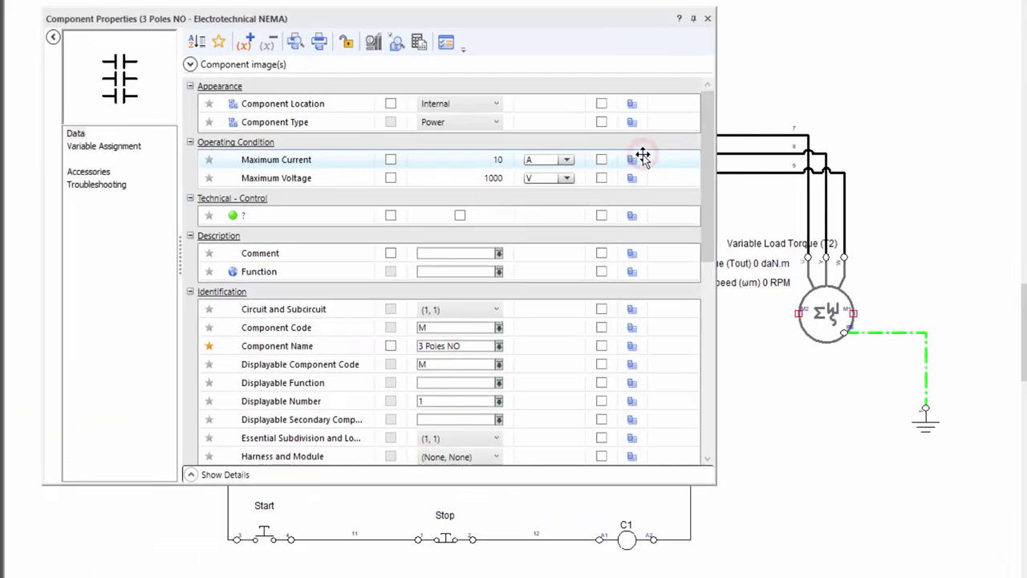
click(127, 148)
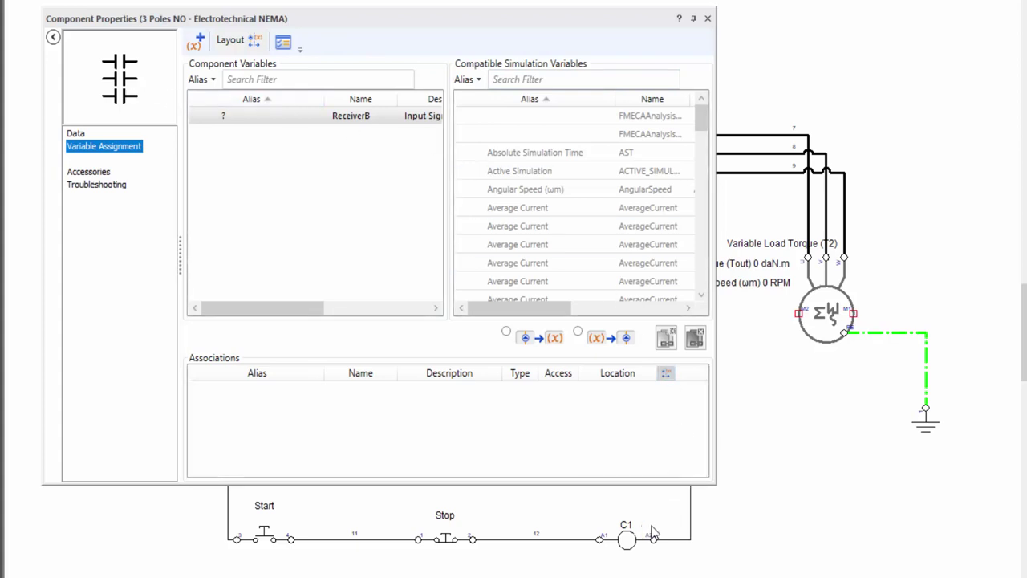
click(538, 77)
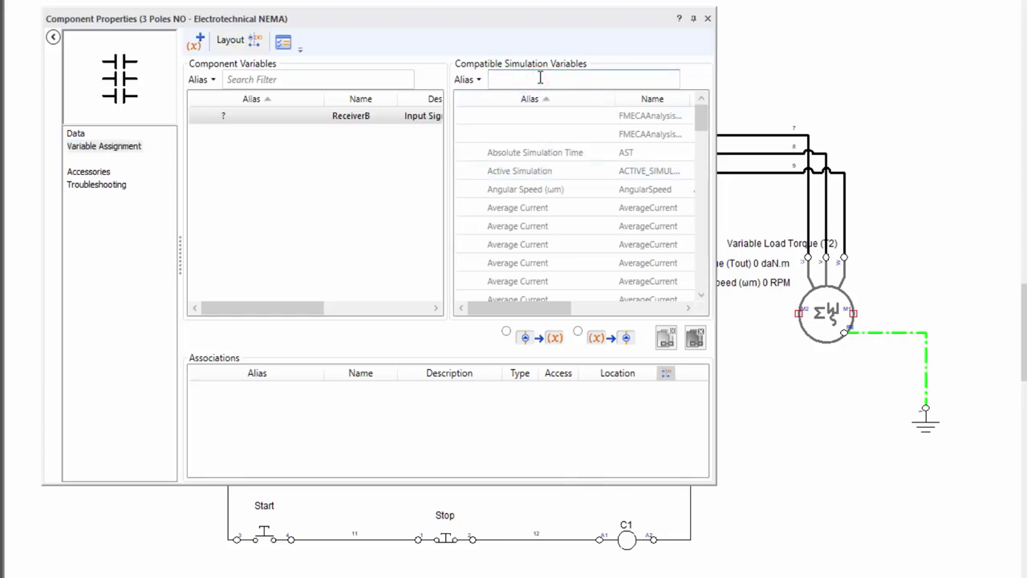
text(C1)
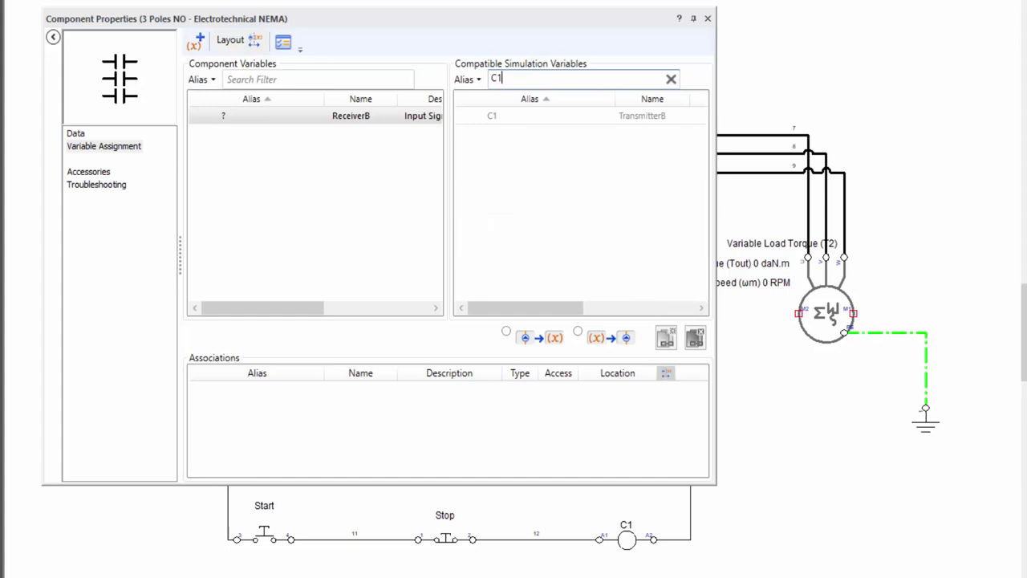
mouse_move(540, 123)
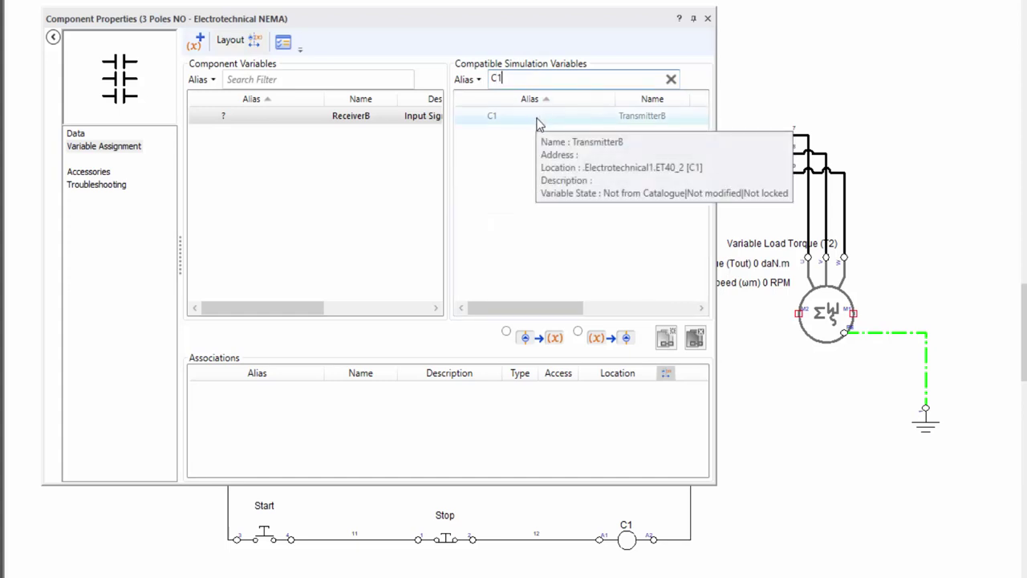
double_click(537, 117)
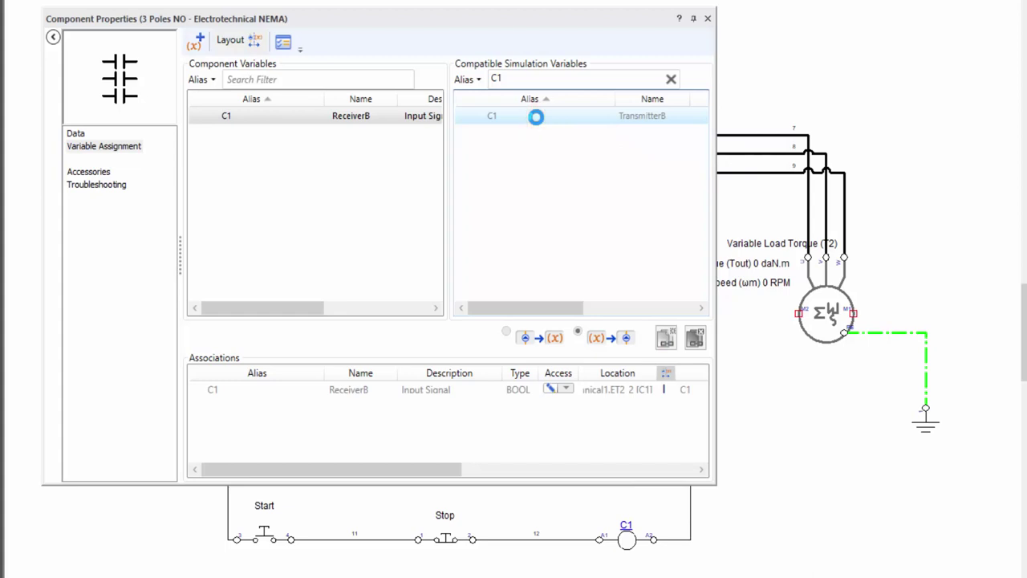
click(229, 126)
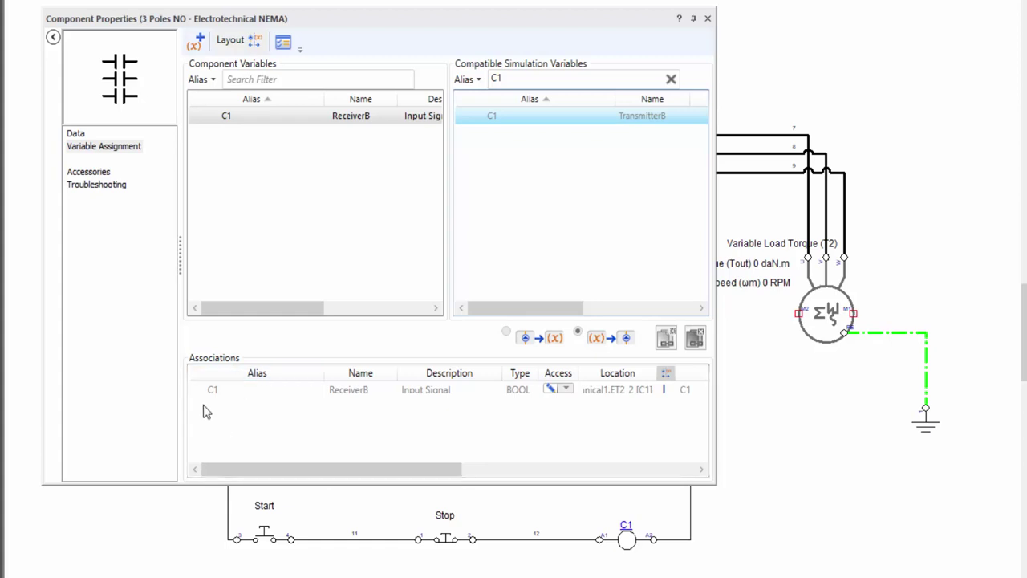
drag(415, 468, 646, 468)
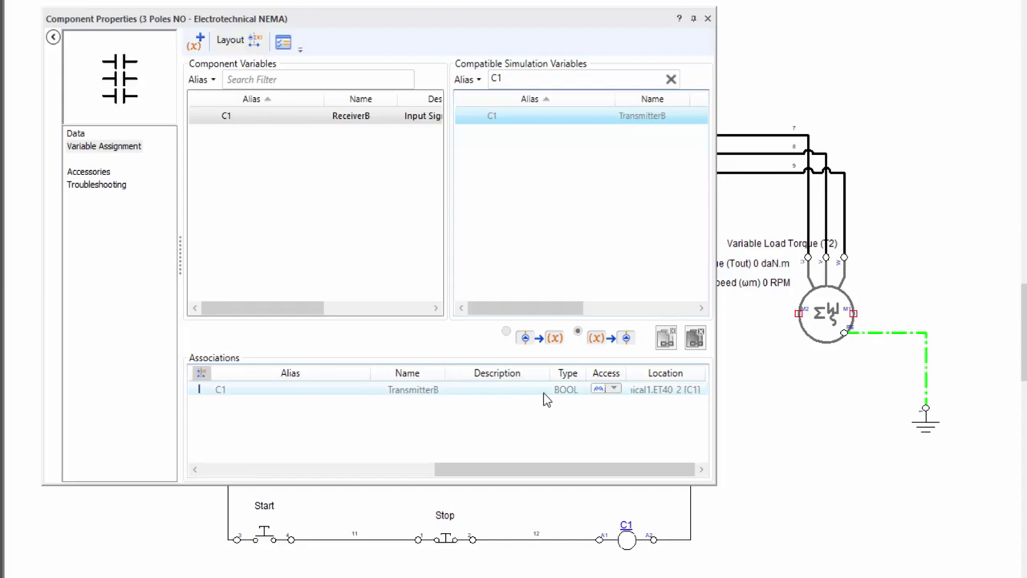
Close the 3 Poles NO contact's properties and place an ammeter in the empty area beside the C1 relay coil
click(707, 18)
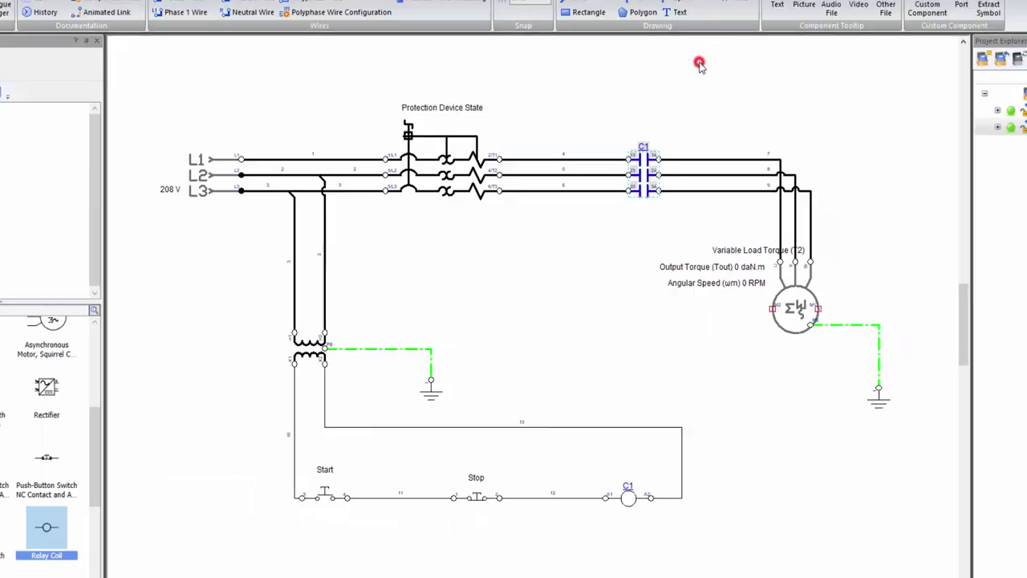
click(754, 422)
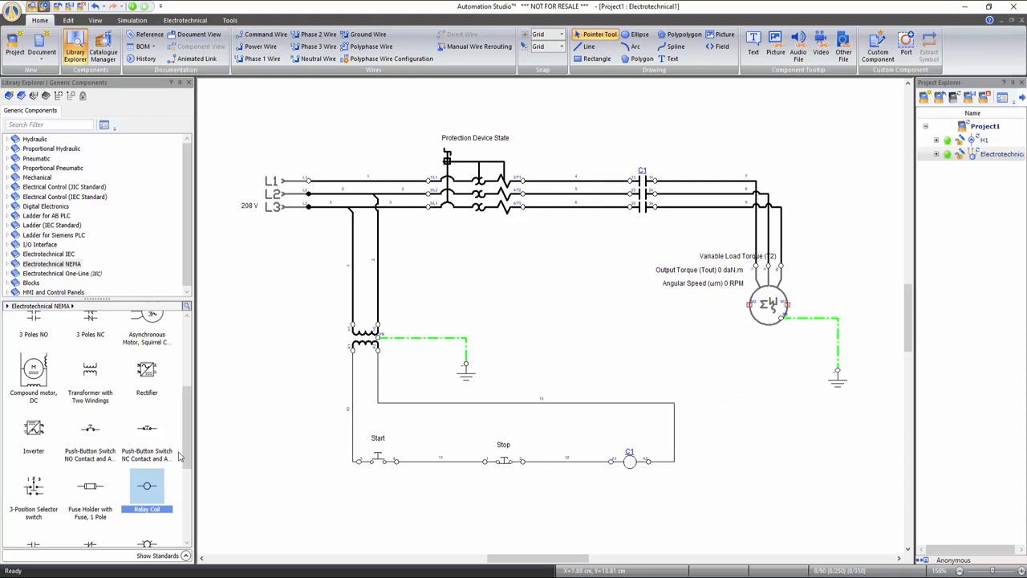
drag(187, 452, 193, 522)
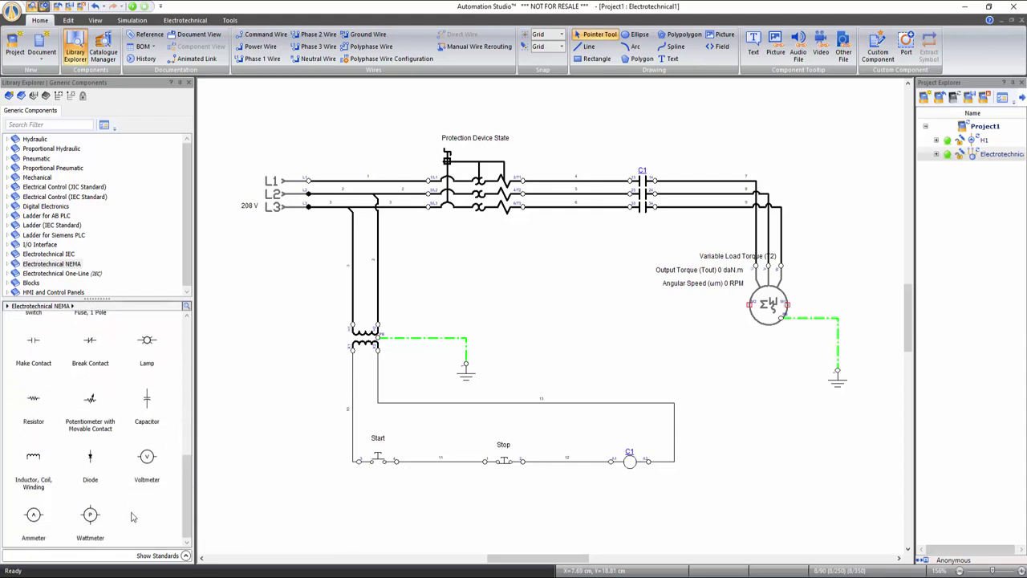
drag(40, 516, 748, 431)
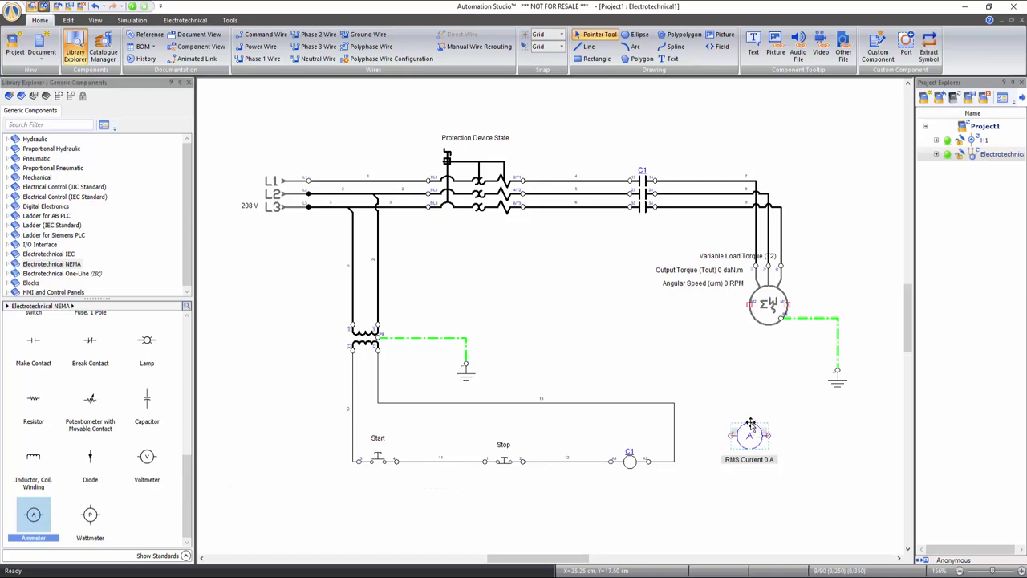
Unlock the ammeter's size, shrink the symbol to about half, and lock its size again
right_click(749, 433)
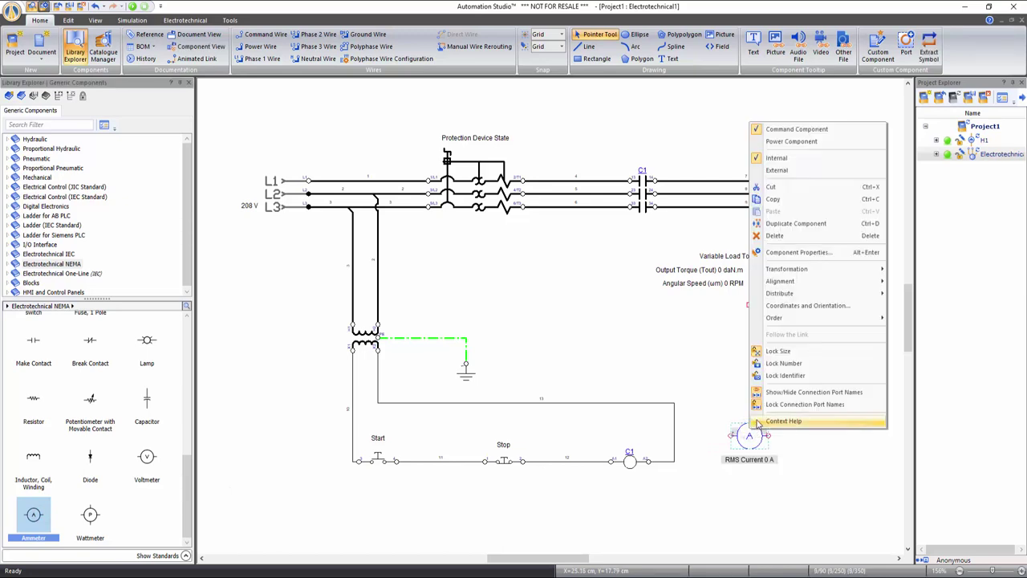
click(778, 351)
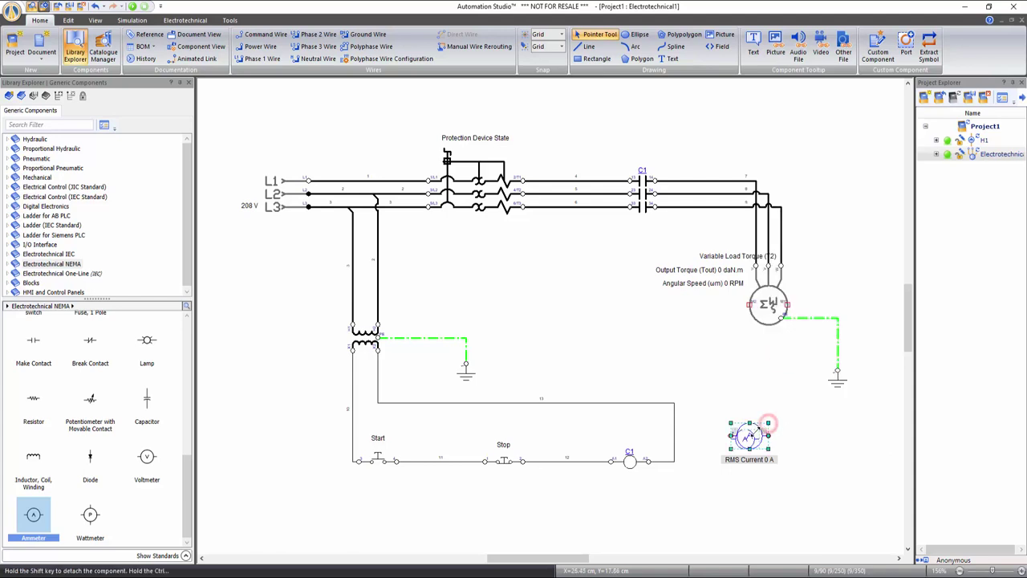
drag(768, 423, 752, 434)
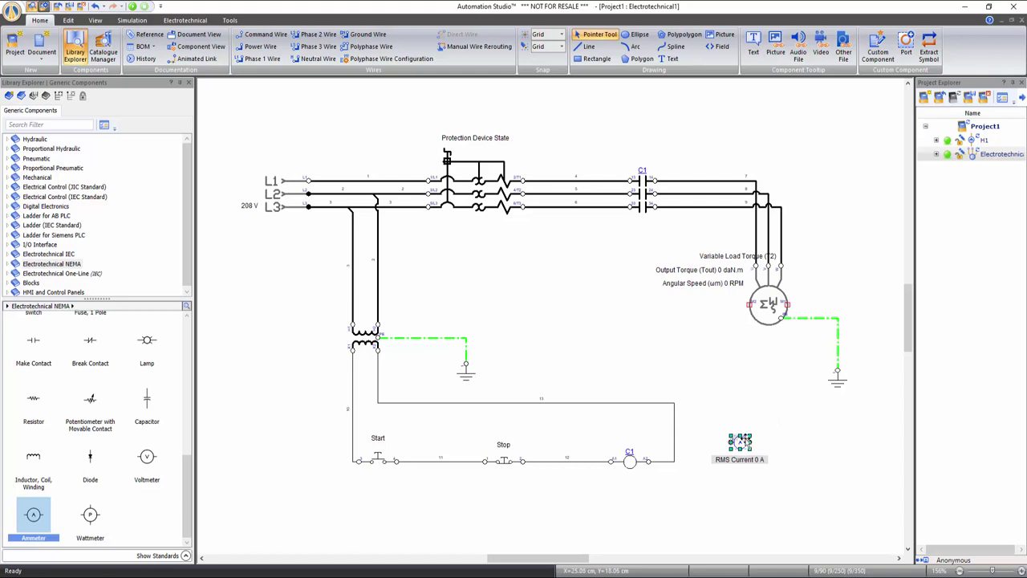
right_click(739, 441)
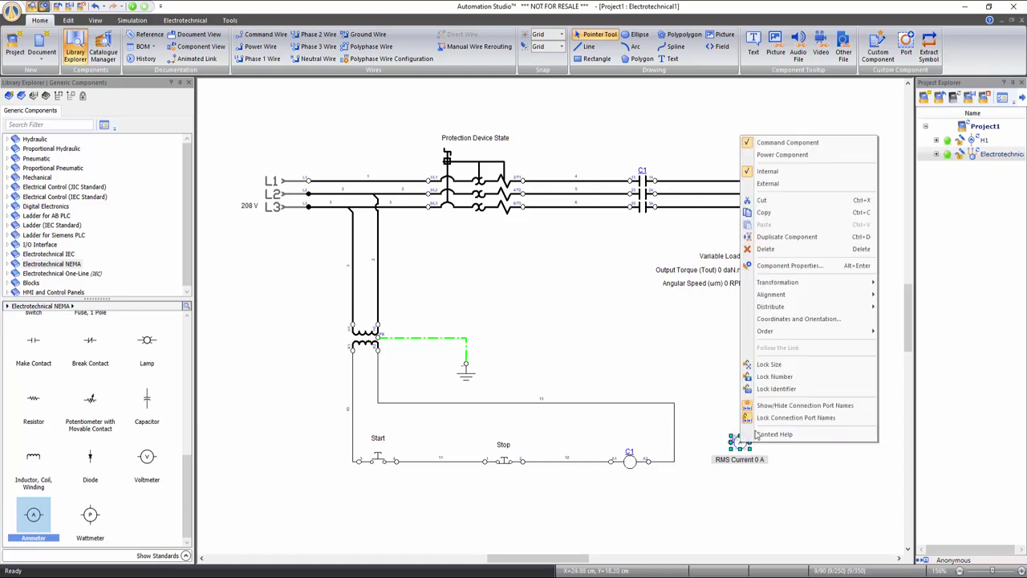
click(768, 366)
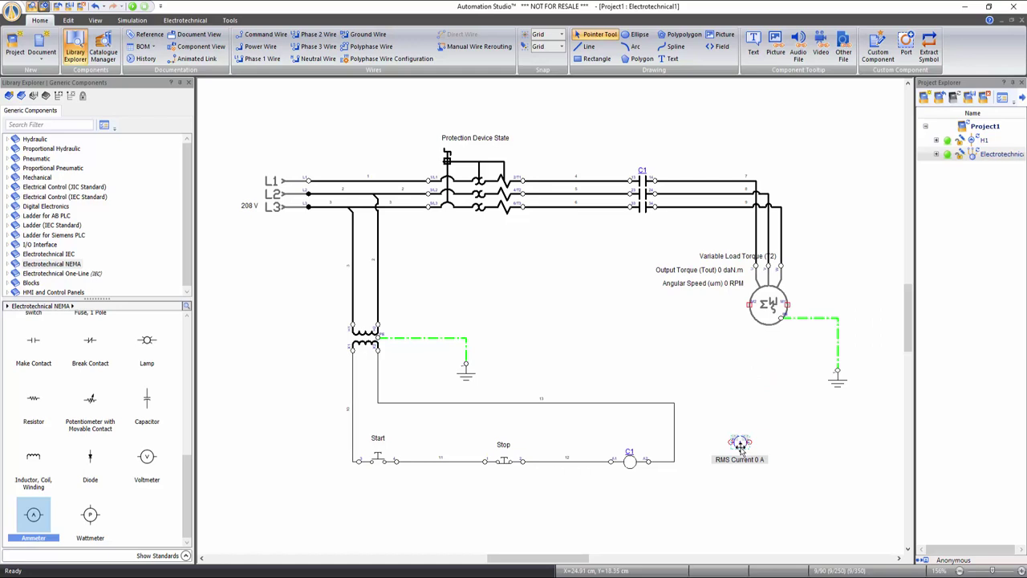
Insert the ammeter in the L1 line between circuit breaker and C1 contact, and move the RMS Current and Variable Load Torque (T2) labels clear of the wires
drag(740, 446, 562, 189)
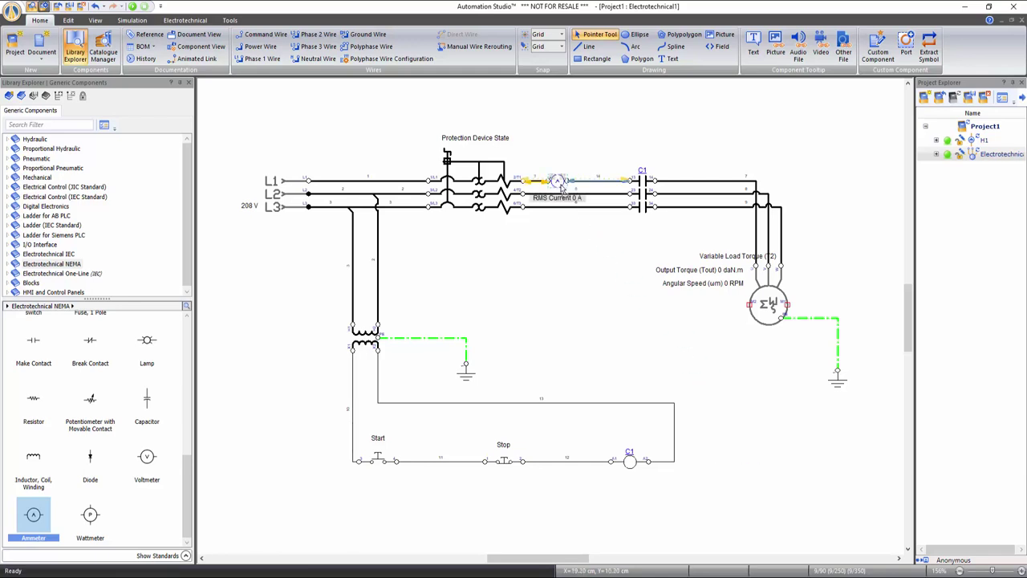
click(577, 247)
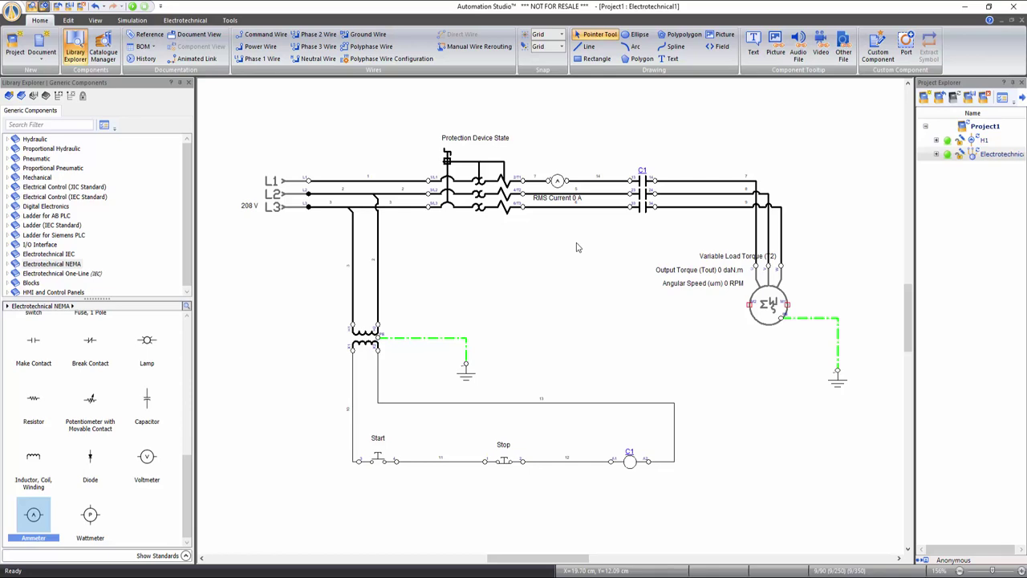
click(553, 200)
drag(553, 199, 563, 163)
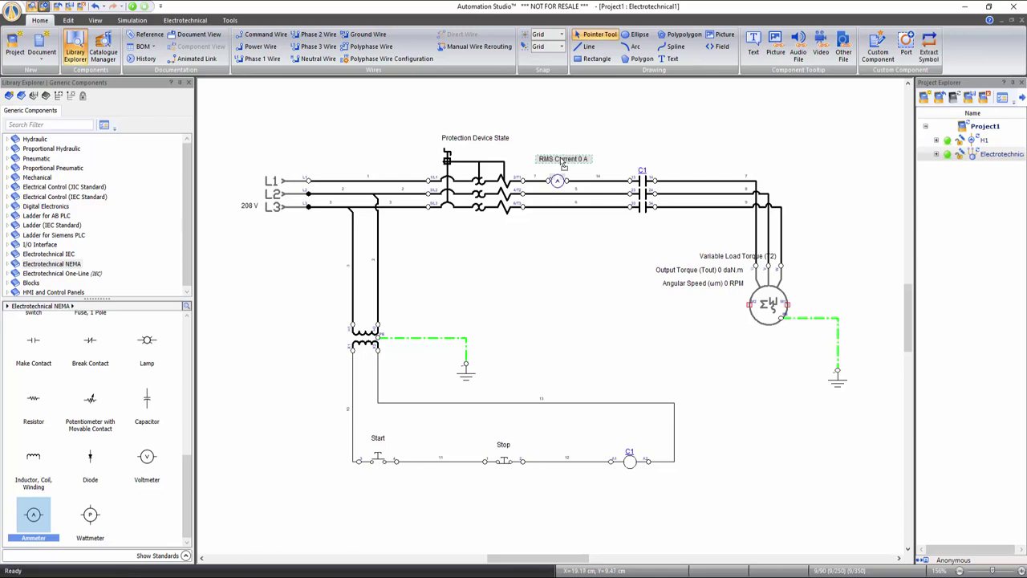
click(722, 258)
drag(722, 258, 688, 260)
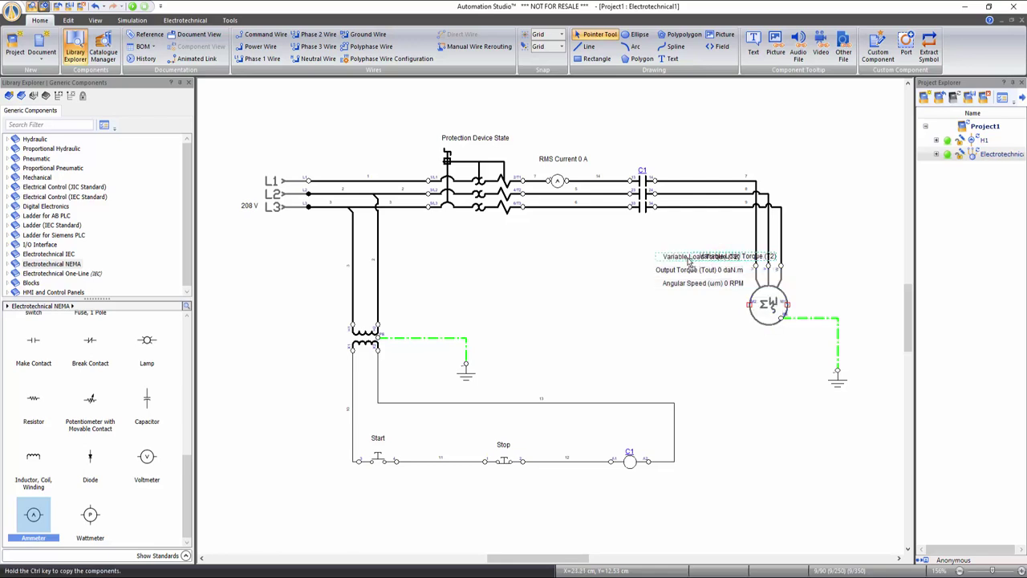
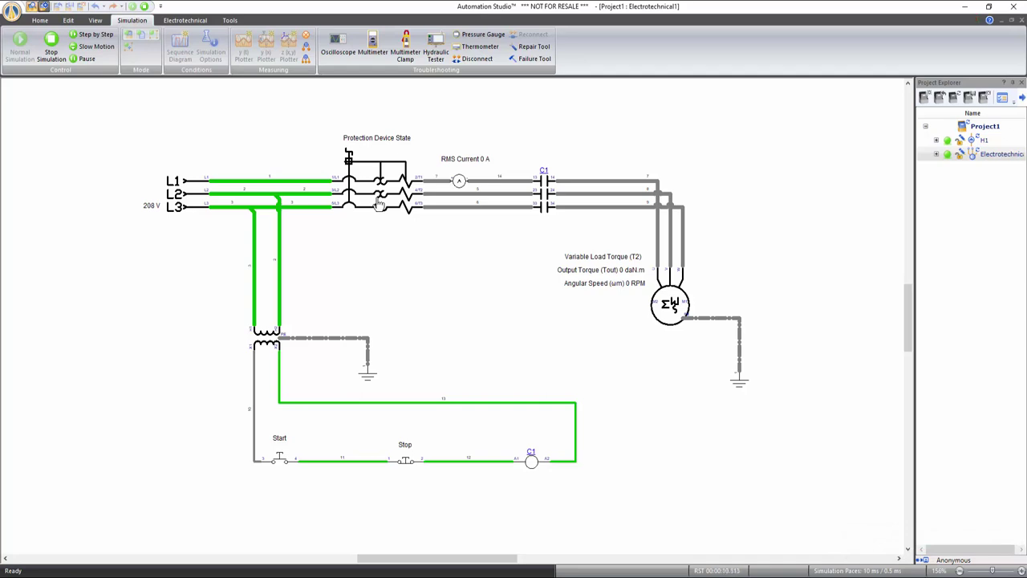
With the simulation running, close the circuit breaker, operate the Start switch momentarily, and latch it closed to keep the motor running
click(380, 202)
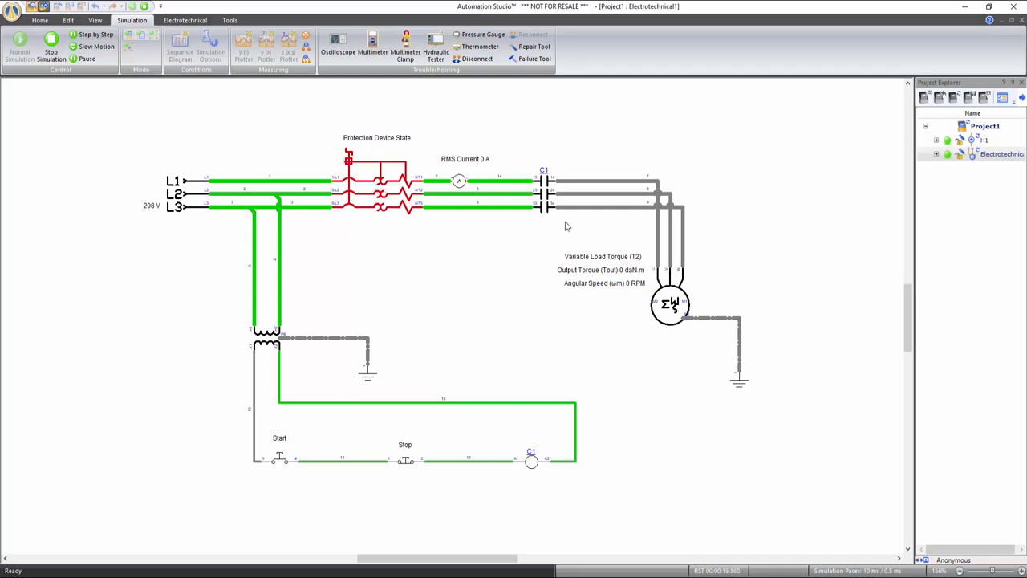
click(278, 464)
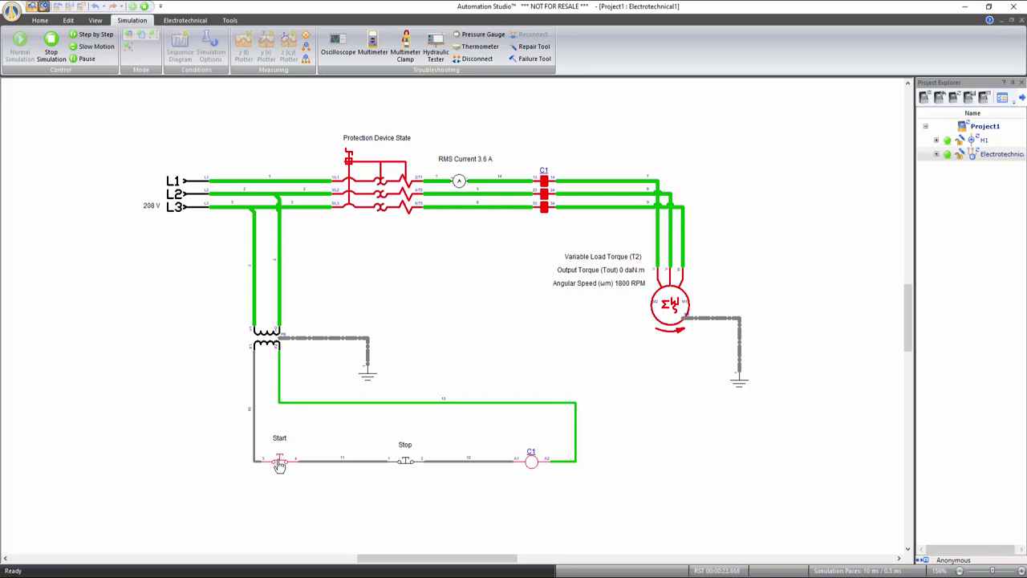
click(279, 464)
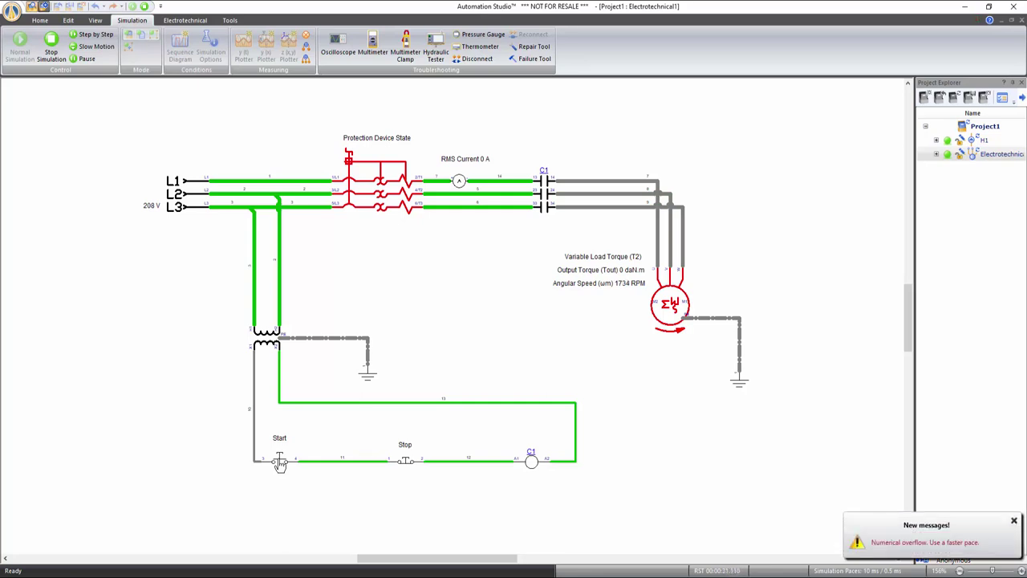
click(279, 463)
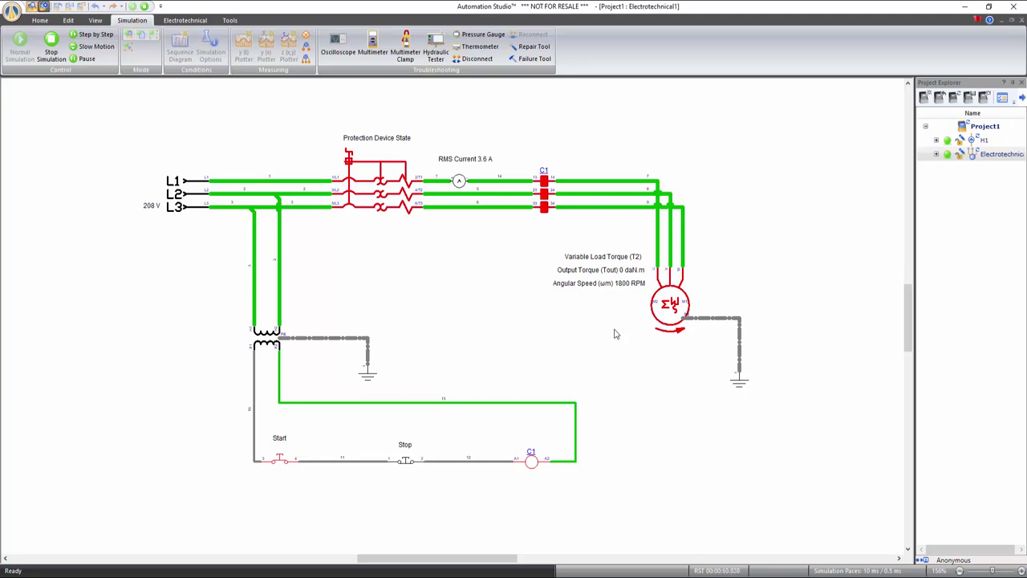
Raise the running motor's Constant Load Torque (T1) to 0.6 daN.m and return it to 0
click(666, 319)
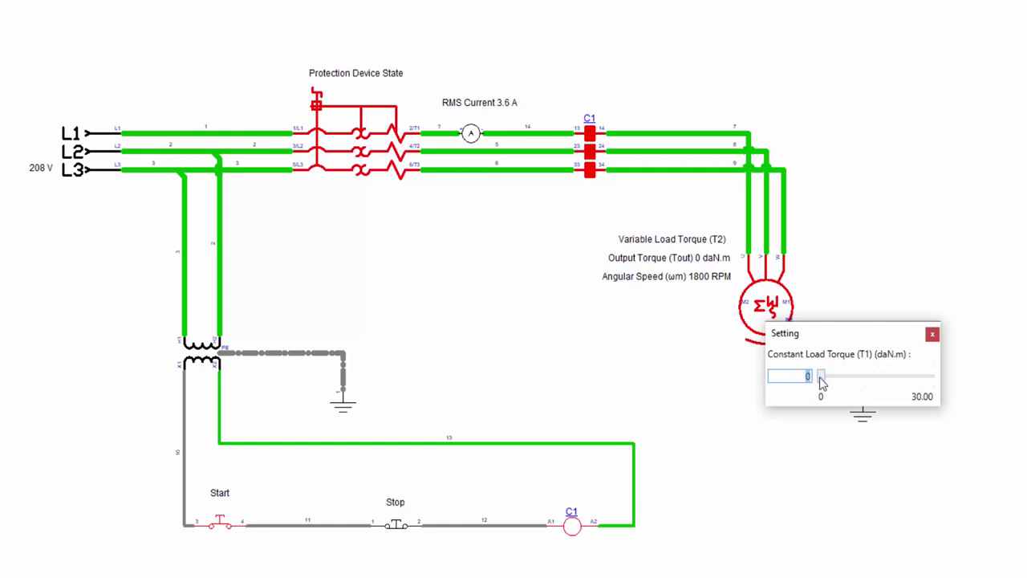
mouse_move(824, 382)
drag(824, 383, 827, 383)
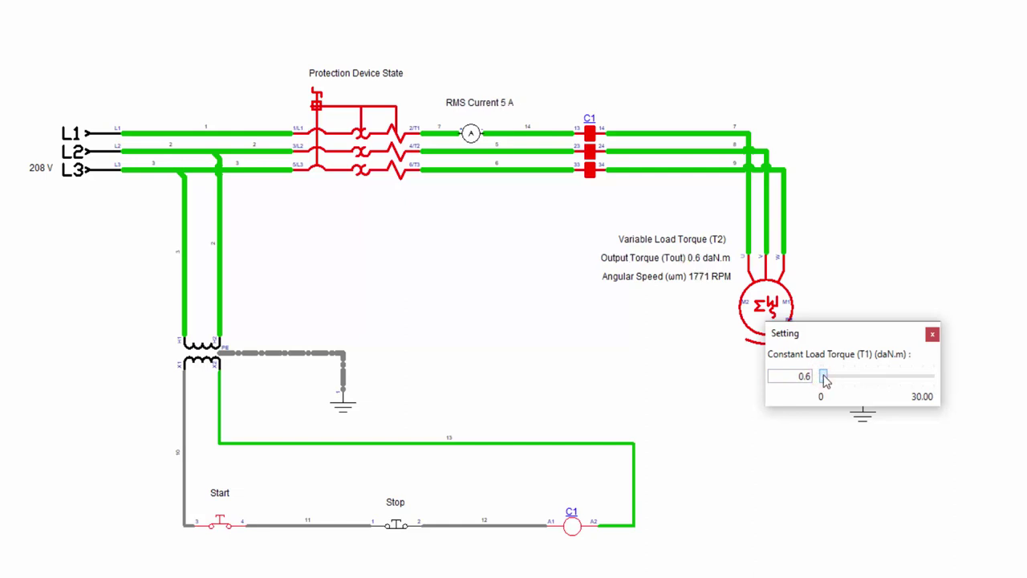
drag(826, 383, 815, 383)
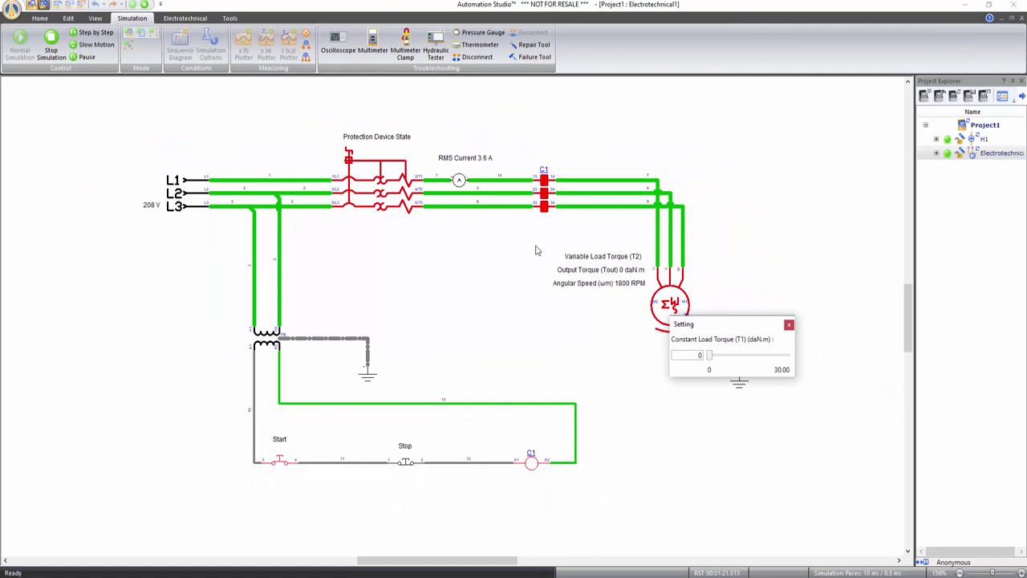
Open and reclose the Stop switch to test the control circuit, release the Start switch, and end the simulation
click(407, 465)
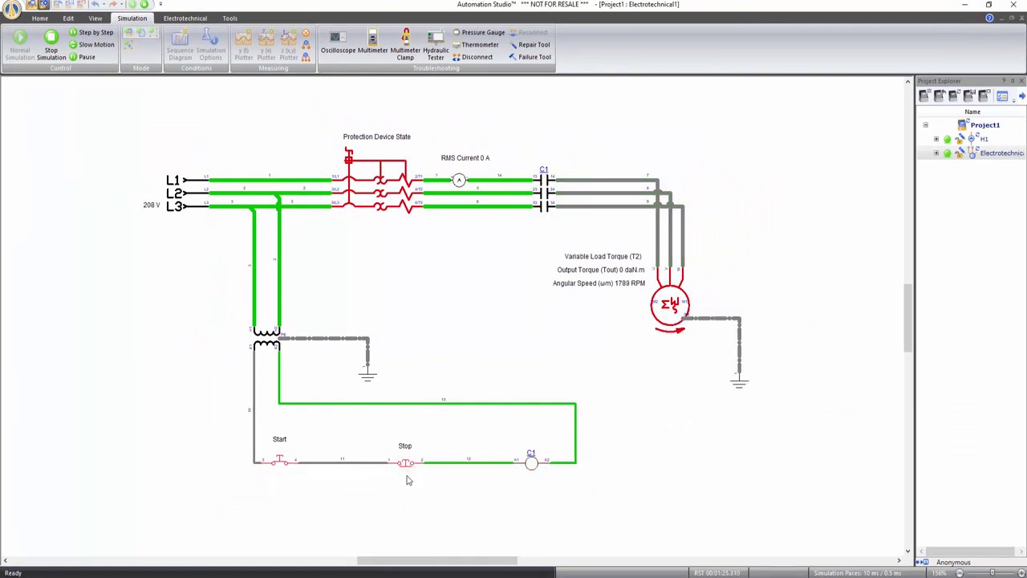
click(406, 464)
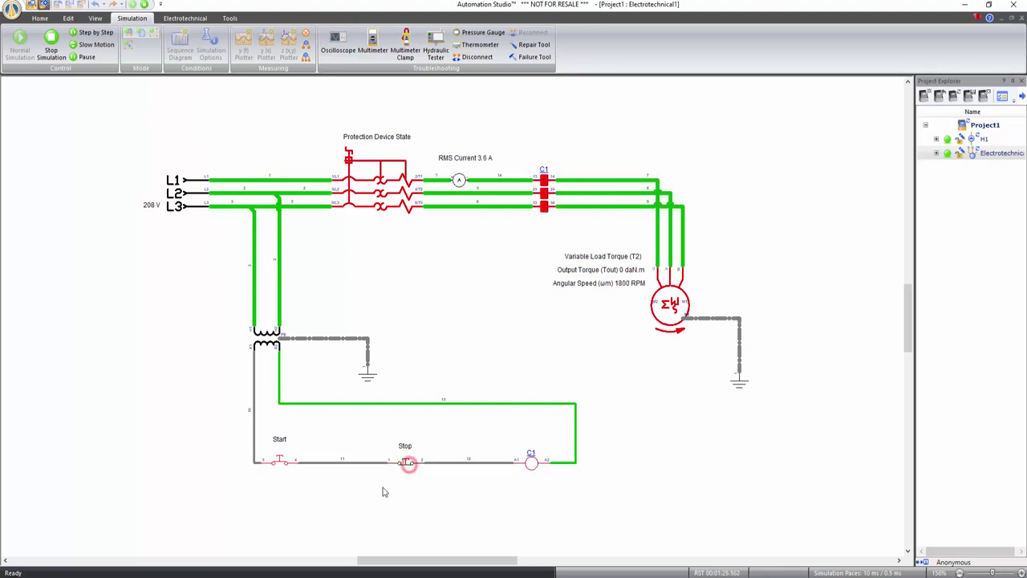
click(280, 464)
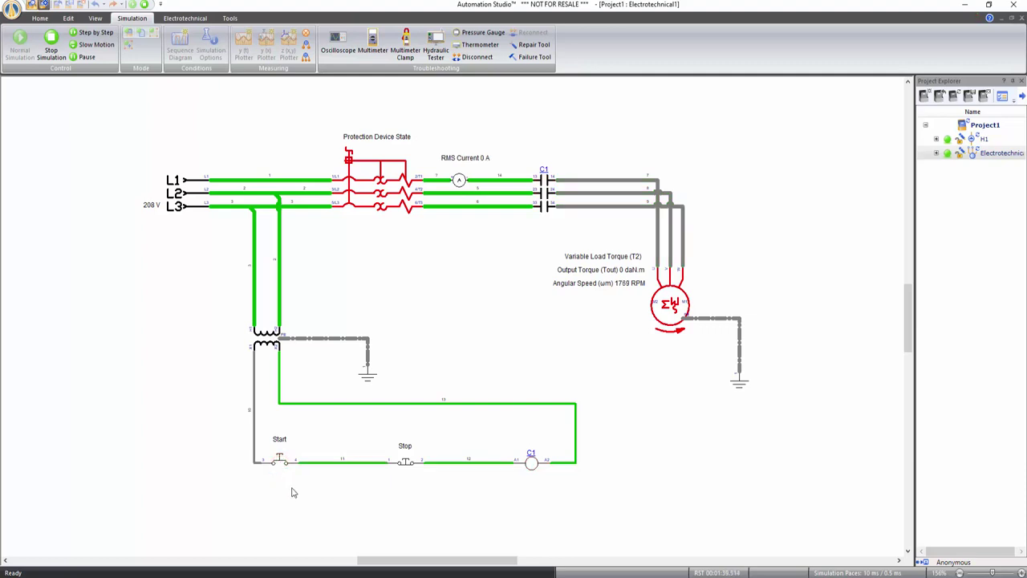
click(50, 49)
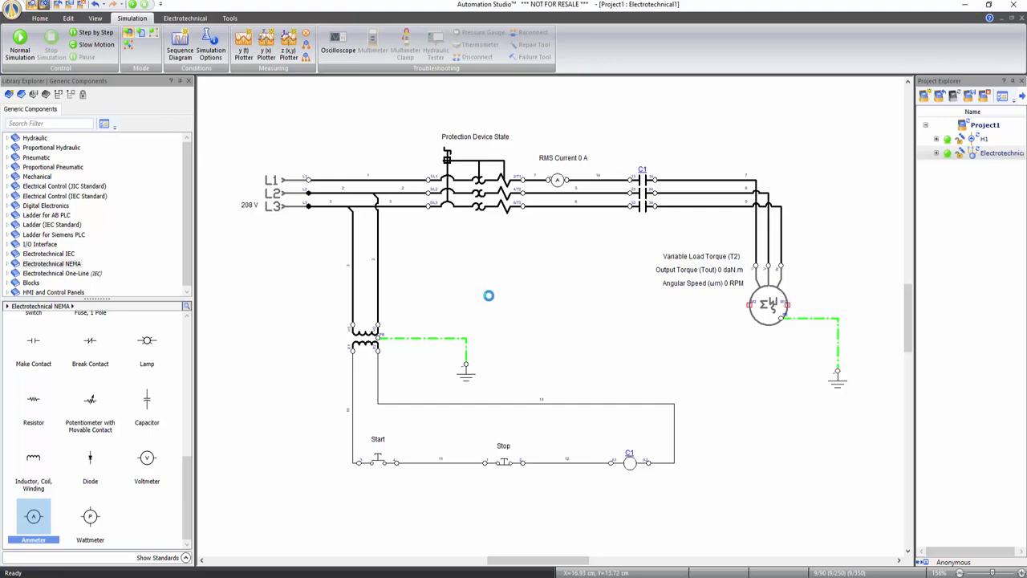
Display the thermomagnetic circuit breaker's Tripping Countdown value on the diagram through its component data
double_click(471, 183)
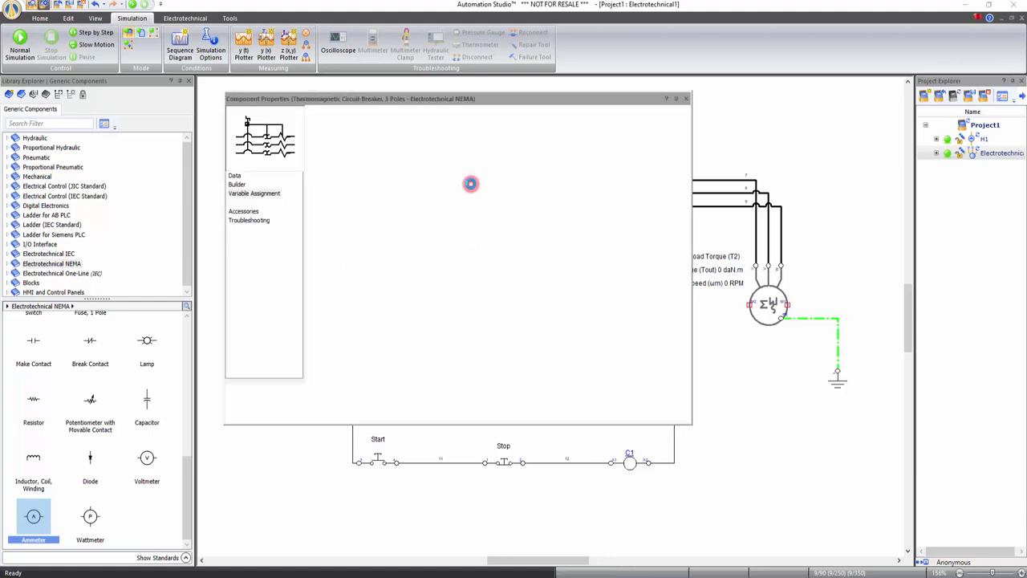
click(246, 181)
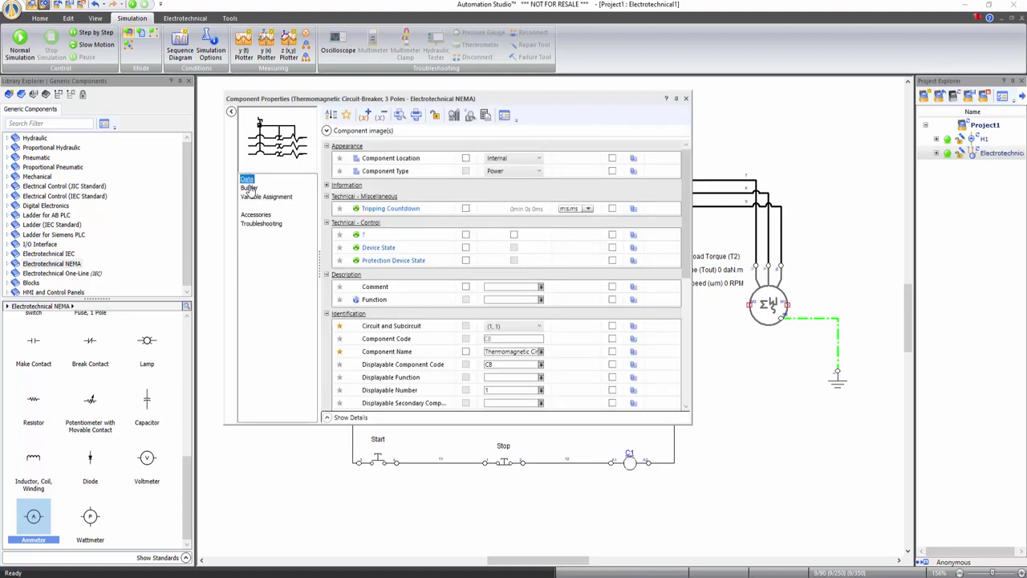
click(465, 208)
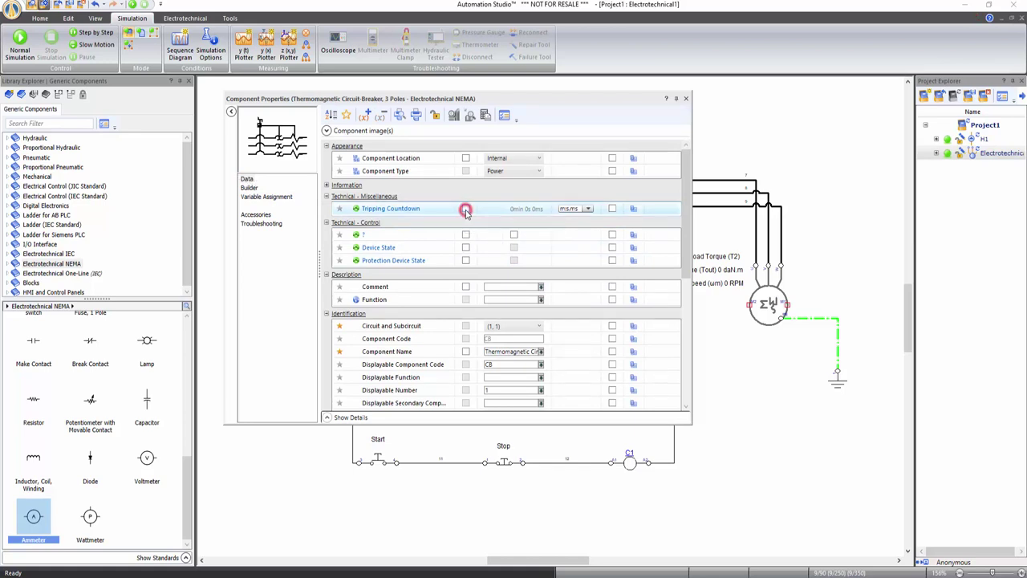
click(687, 98)
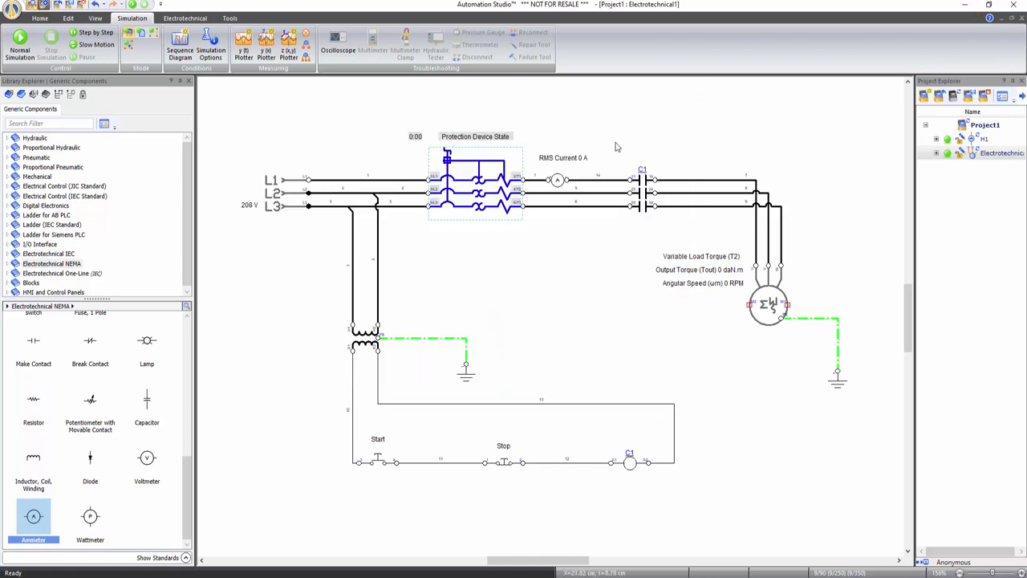
Simulate with the circuit breaker and Start switch closed, raising the motor's Constant Load Torque (T1) through 3.18 and 4.17 to 7.95 daN.m
click(19, 44)
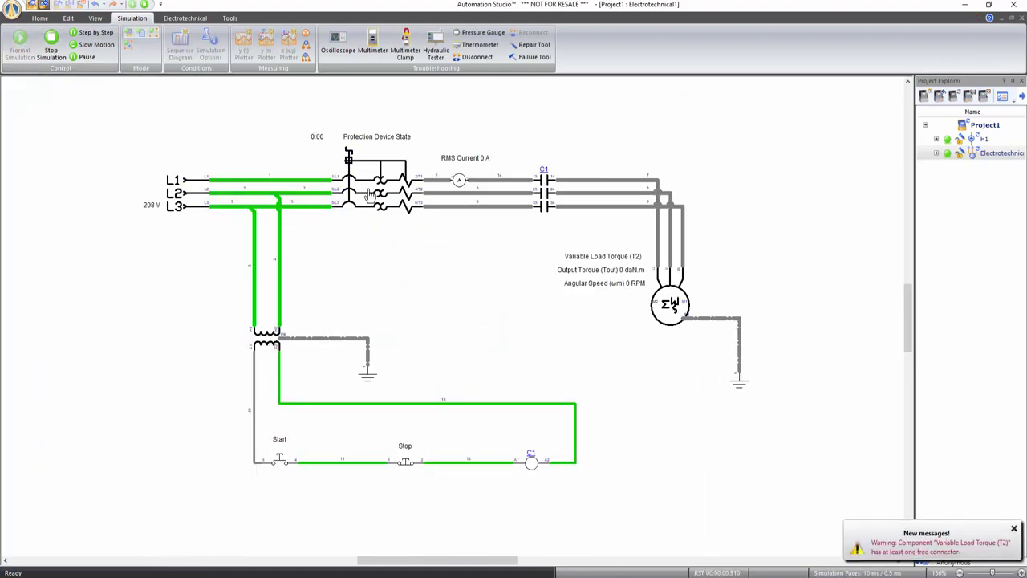
click(281, 461)
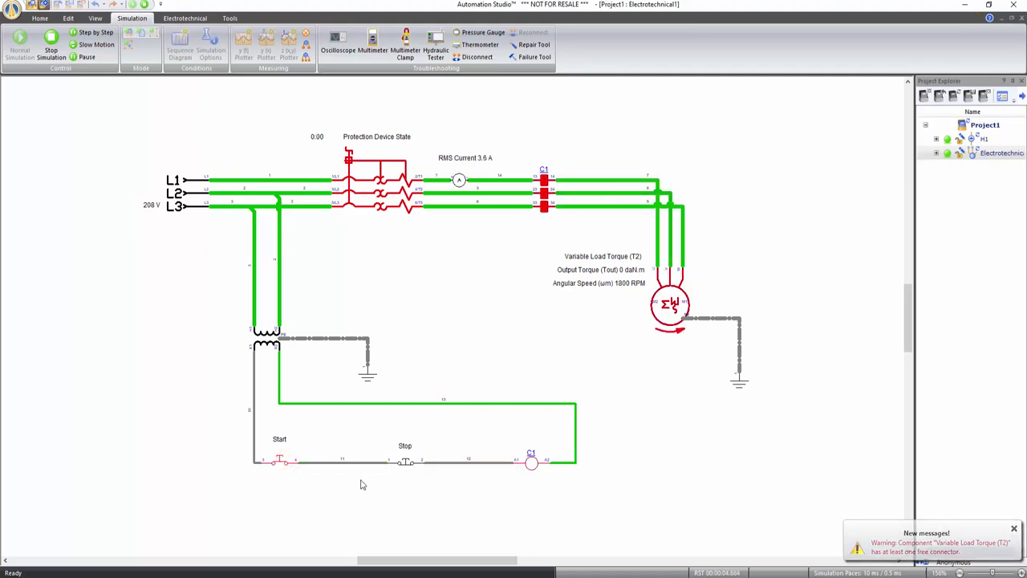
click(670, 335)
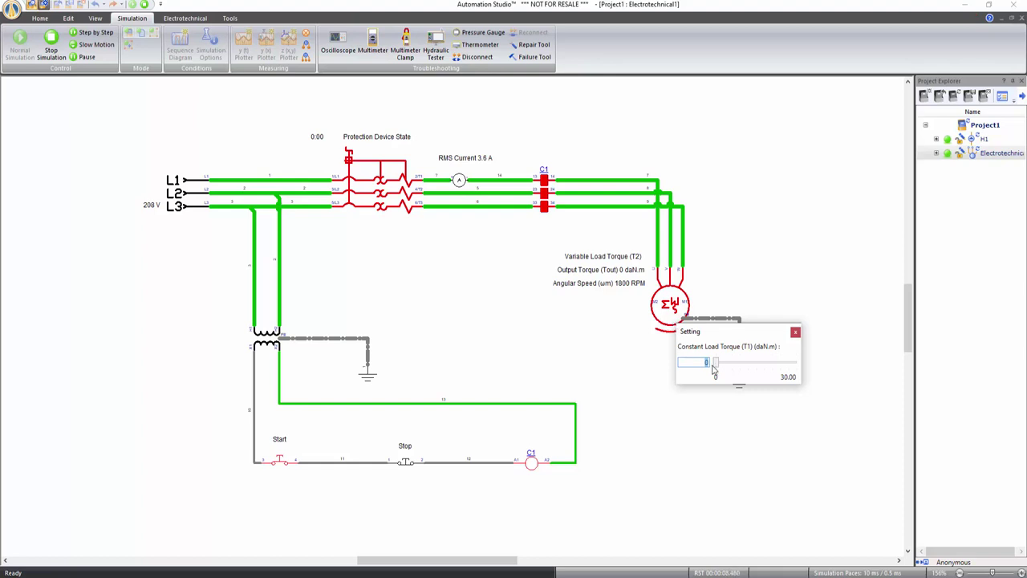
drag(713, 367, 724, 367)
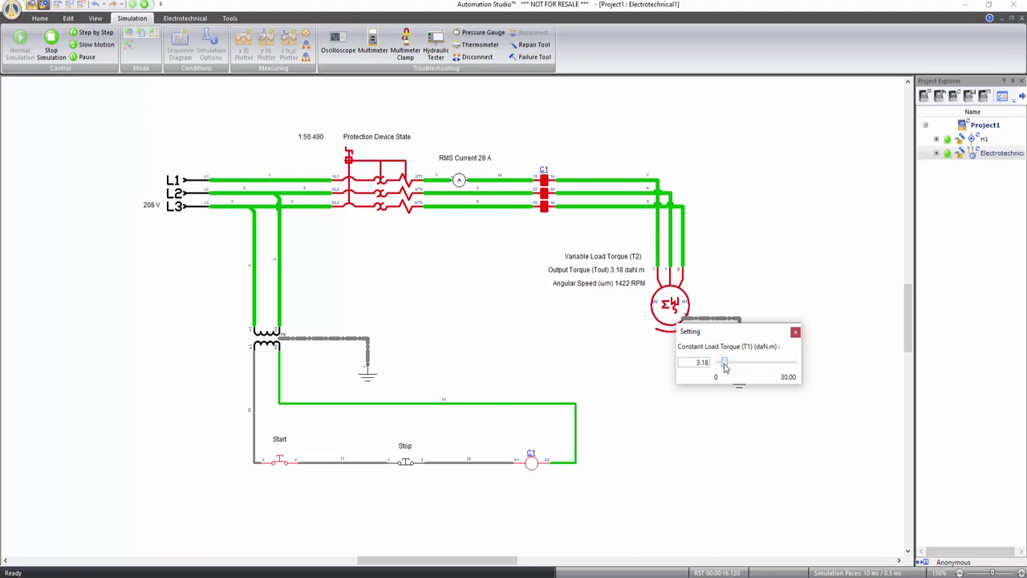
drag(724, 367, 727, 367)
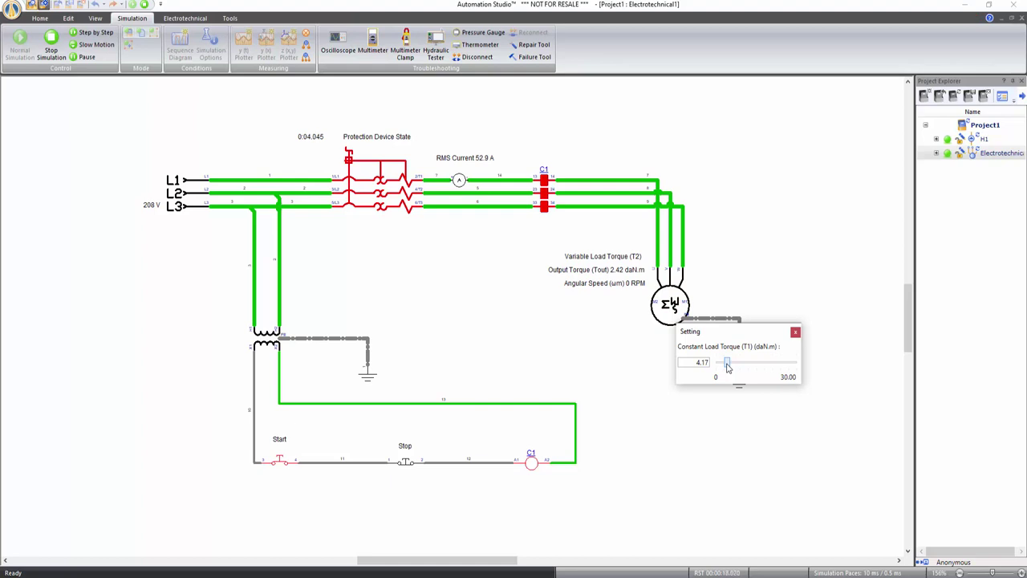
drag(728, 368, 739, 368)
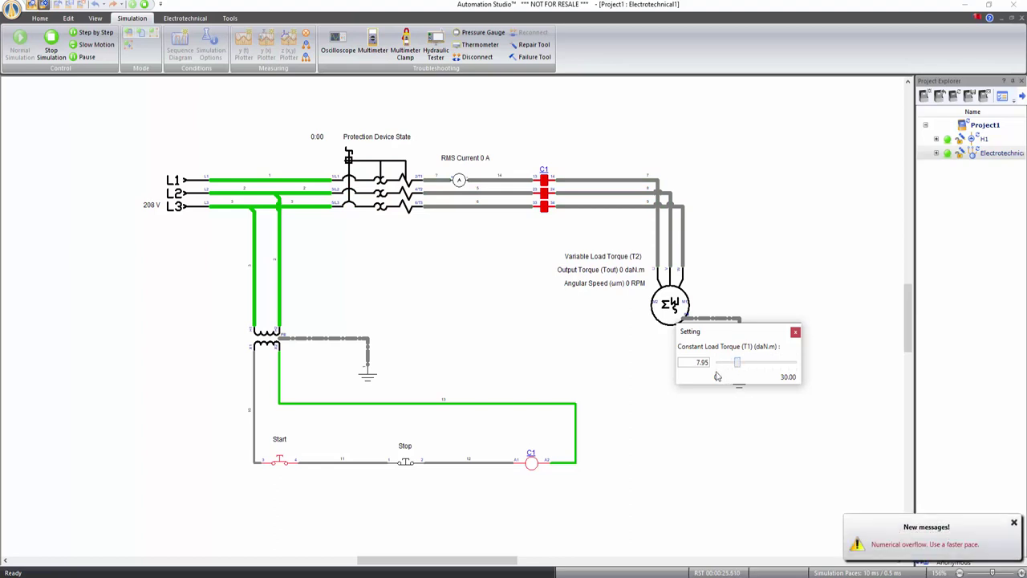